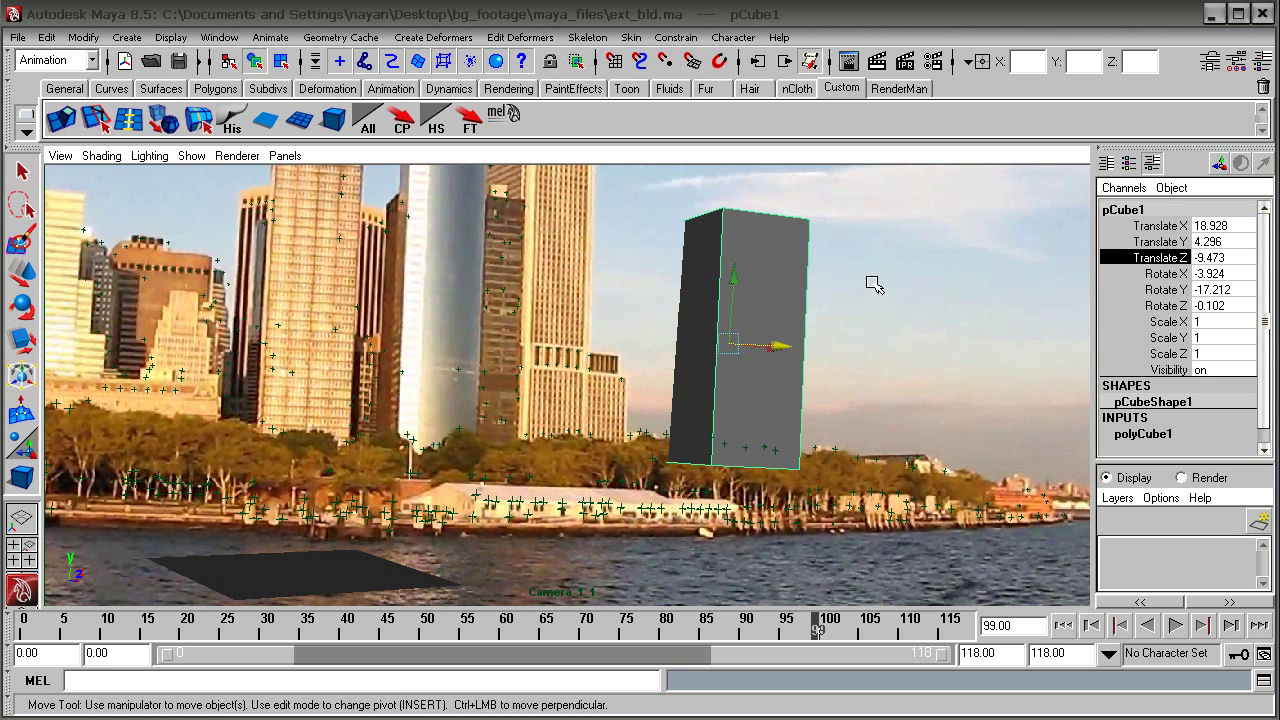
# - Switch to the four-view layout showing top, front, side and camera views of pCube1
pyautogui.press('space')
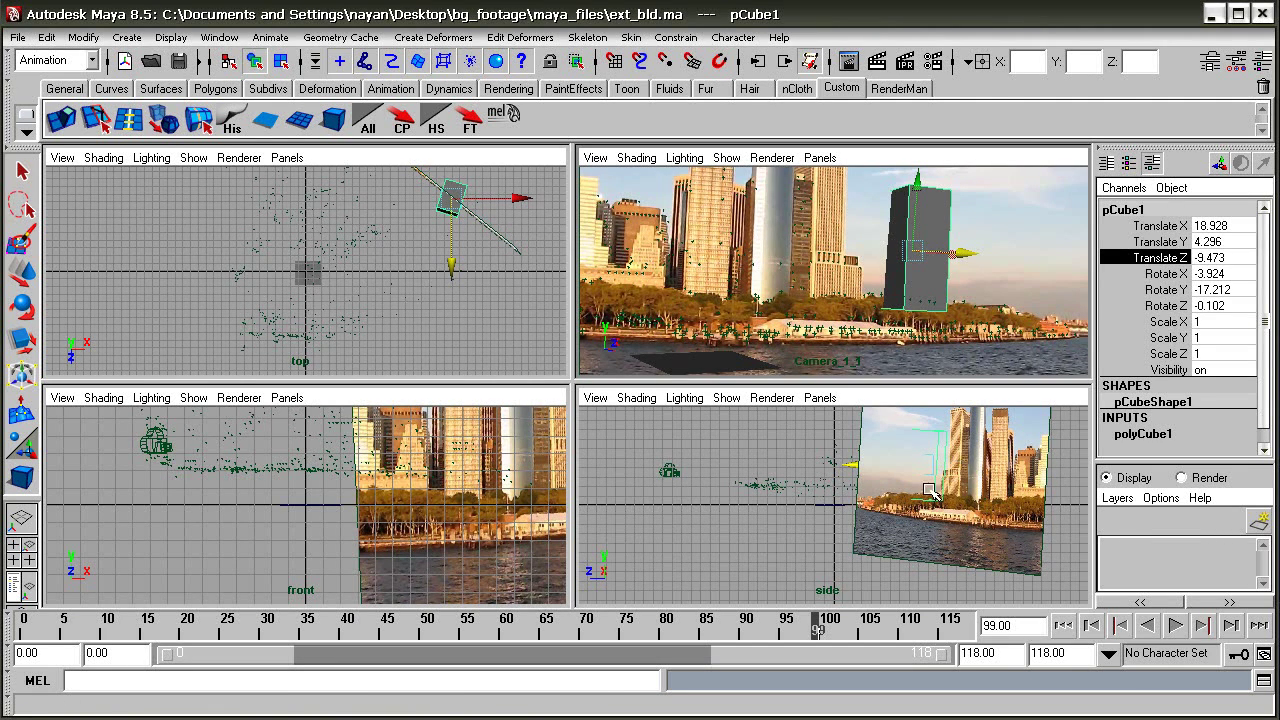
# - Back in the single camera view, push pCube1 back to Translate Z -12.2
pyautogui.press('space')
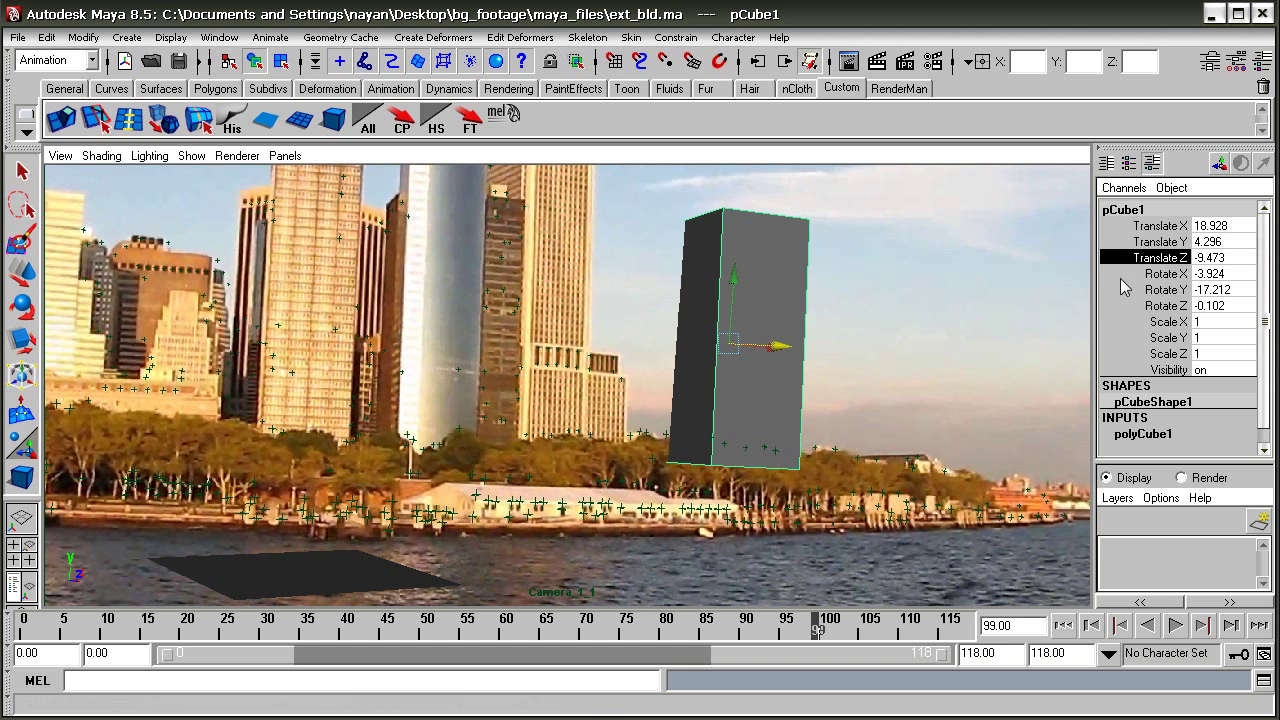
pyautogui.moveTo(945, 378); pyautogui.dragTo(837, 389, button='middle')
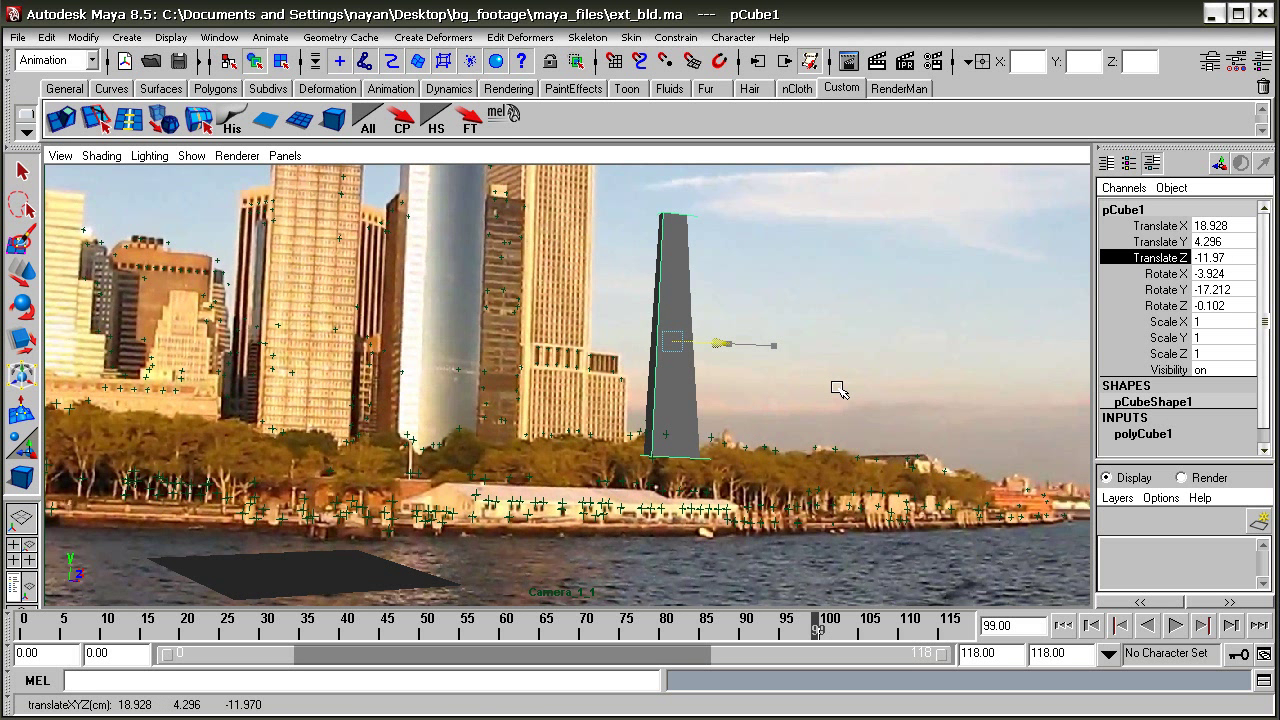
pyautogui.press('4')
pyautogui.press('5')
pyautogui.moveTo(844, 390)
pyautogui.mouseDown(button='middle')
pyautogui.moveTo(824, 402)
pyautogui.moveTo(838, 413)
pyautogui.mouseUp(button='middle')
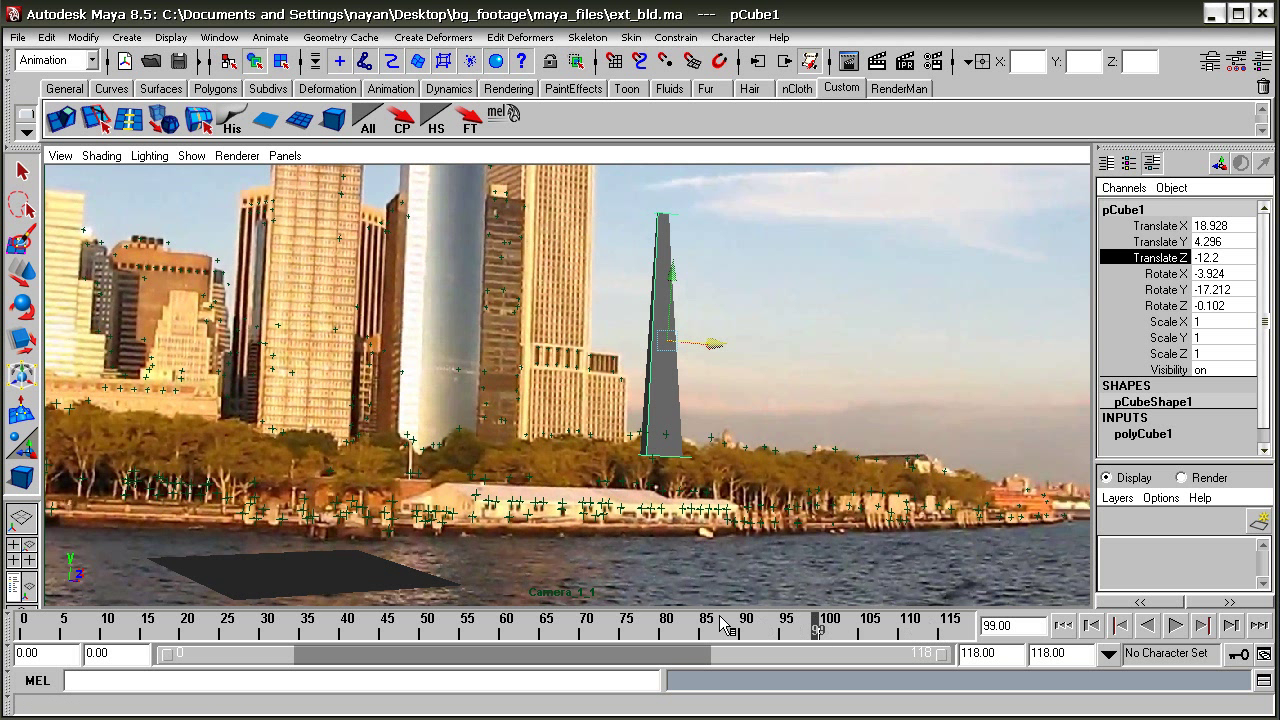
# - Scrub the time slider and play the shot to check the box against the footage
pyautogui.moveTo(725, 625); pyautogui.dragTo(822, 625)
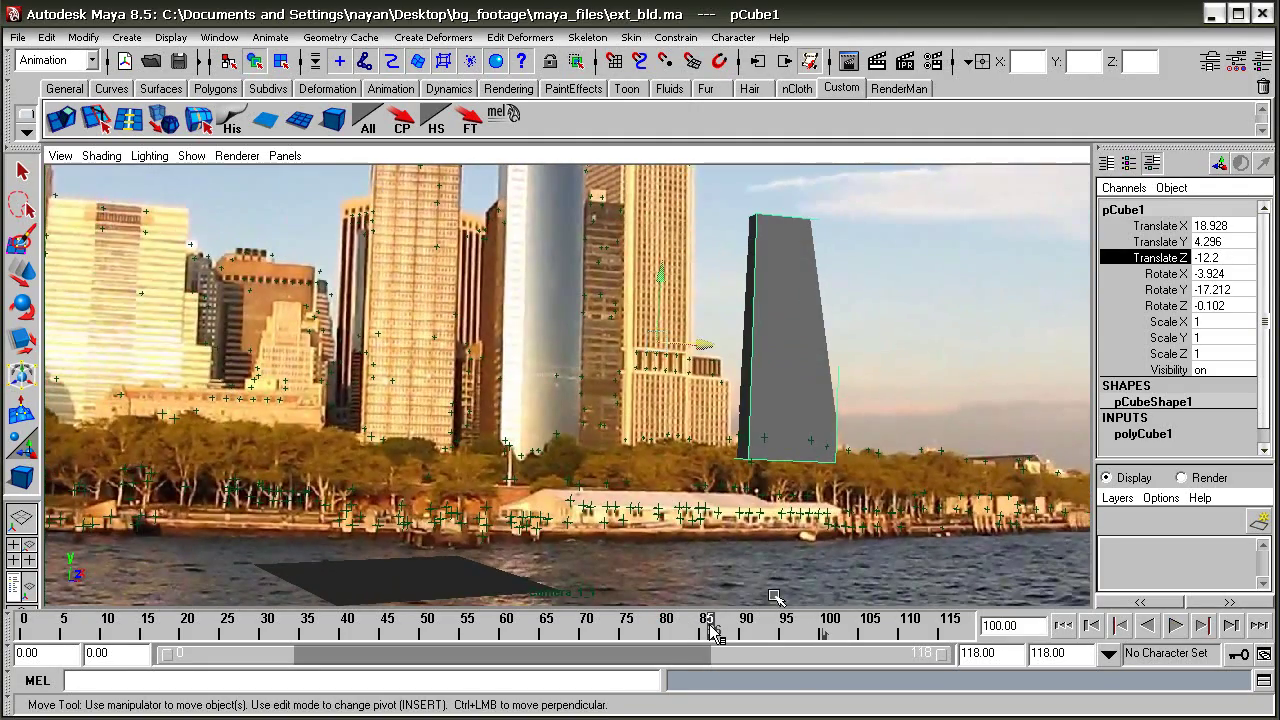
pyautogui.hotkey('alt', 'v')
pyautogui.press('q')
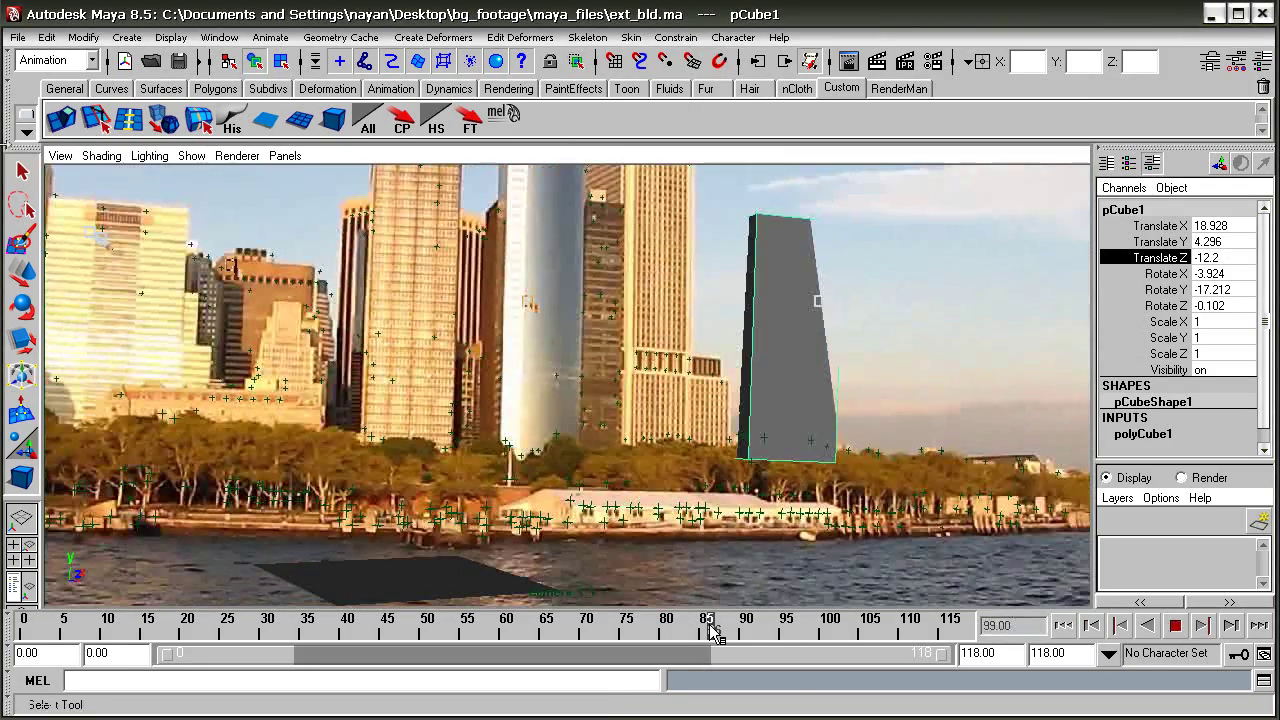
pyautogui.click(60, 155)
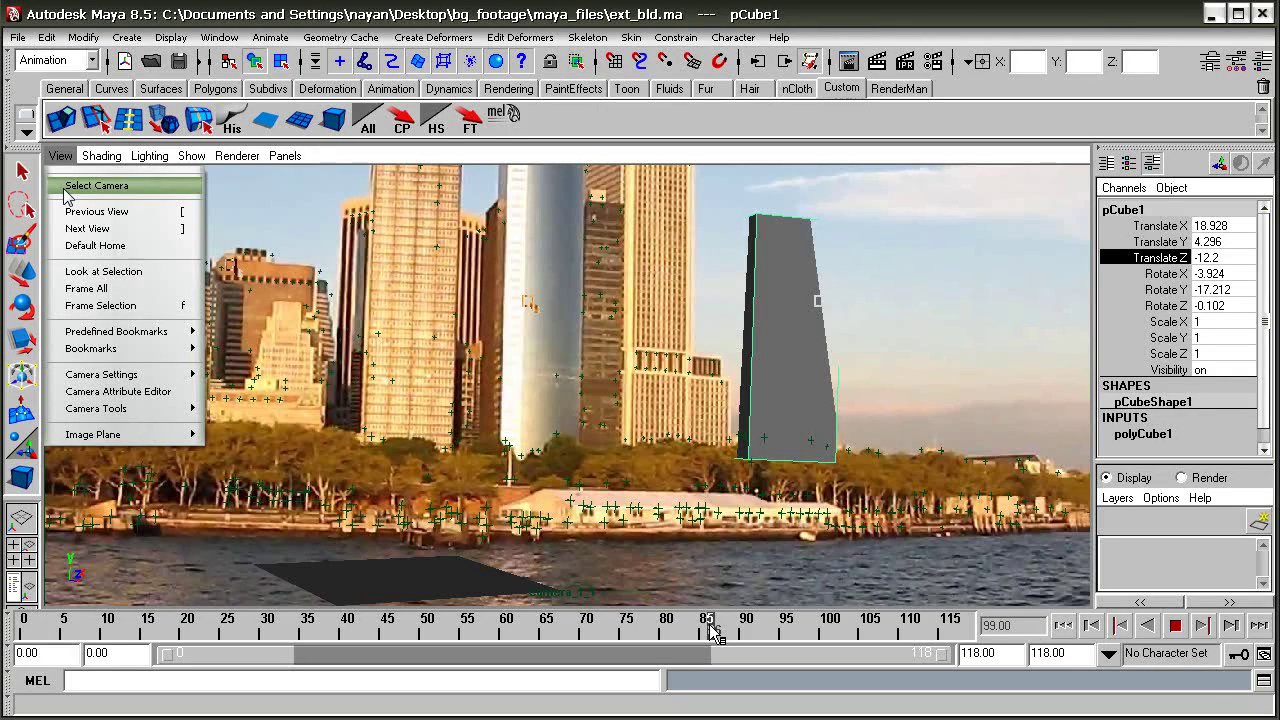
# - Stop playback and select the tracked camera to show its attributes
pyautogui.hotkey('alt', 'v')
pyautogui.click(66, 188)
pyautogui.press('w')
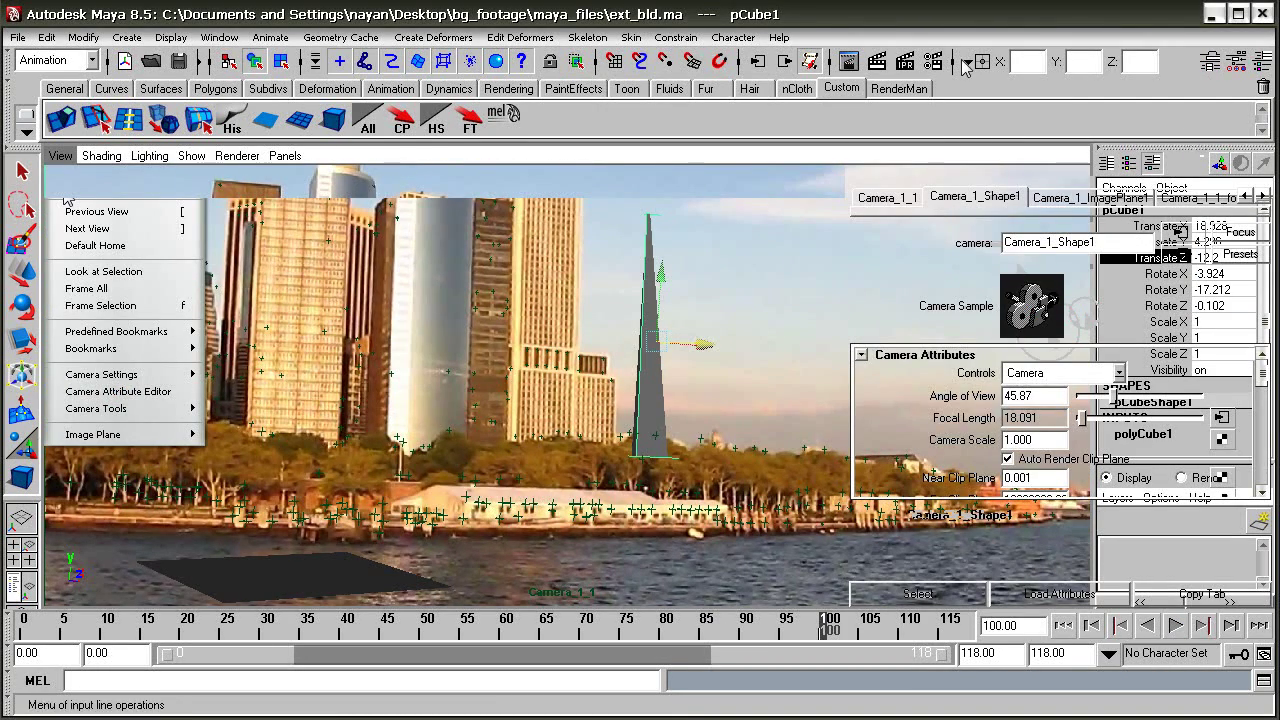
# - Set the render image size to the 640x480 preset, then scrub frames to compare the spire
pyautogui.click(899, 61)
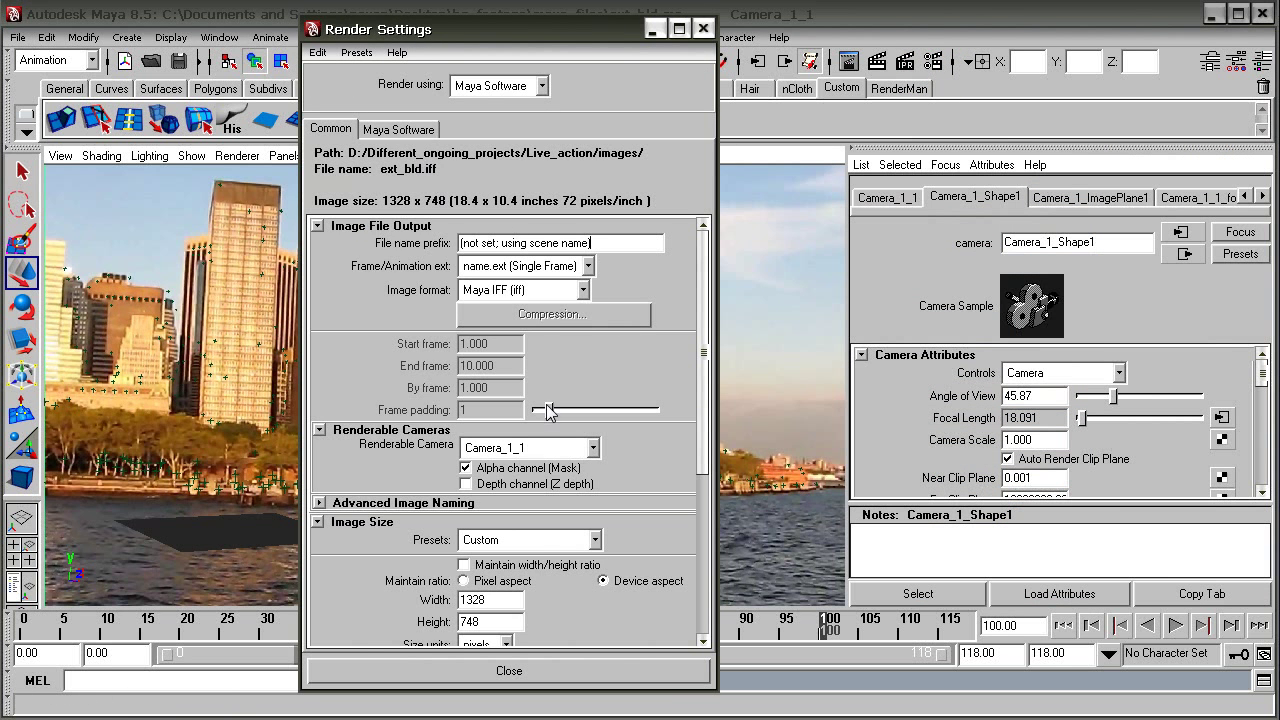
pyautogui.click(545, 541)
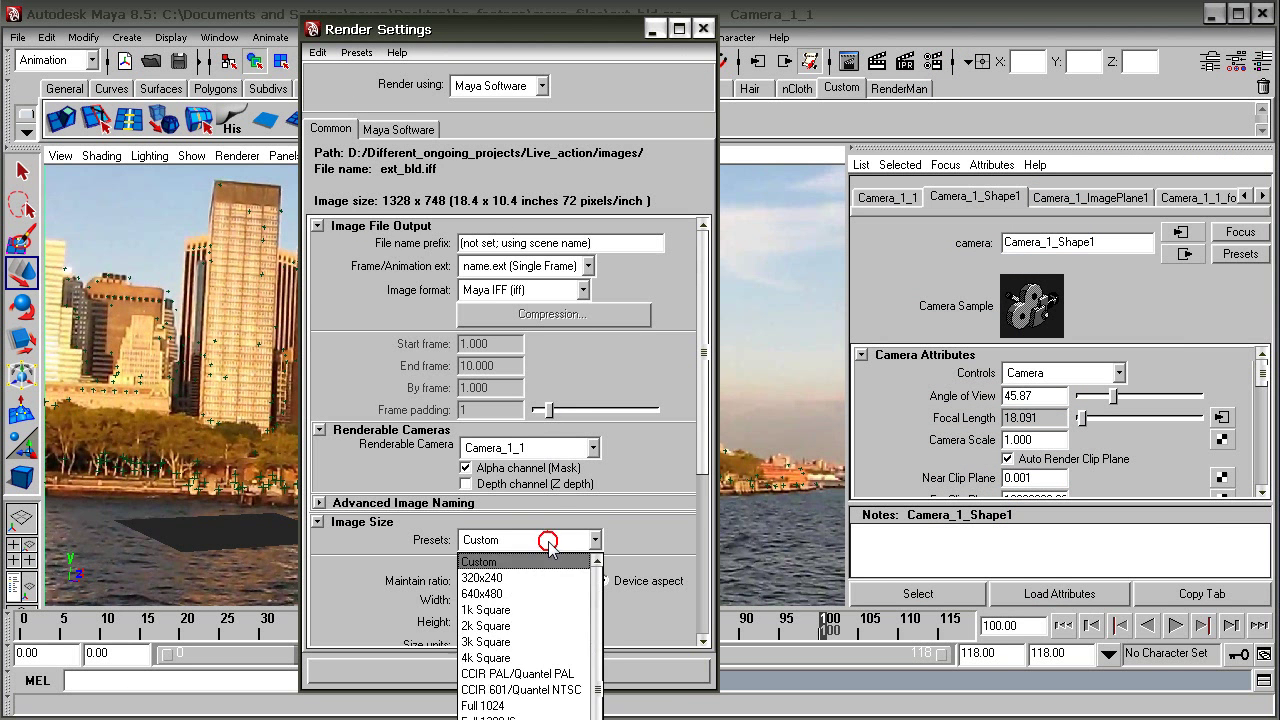
pyautogui.click(537, 594)
pyautogui.click(397, 130)
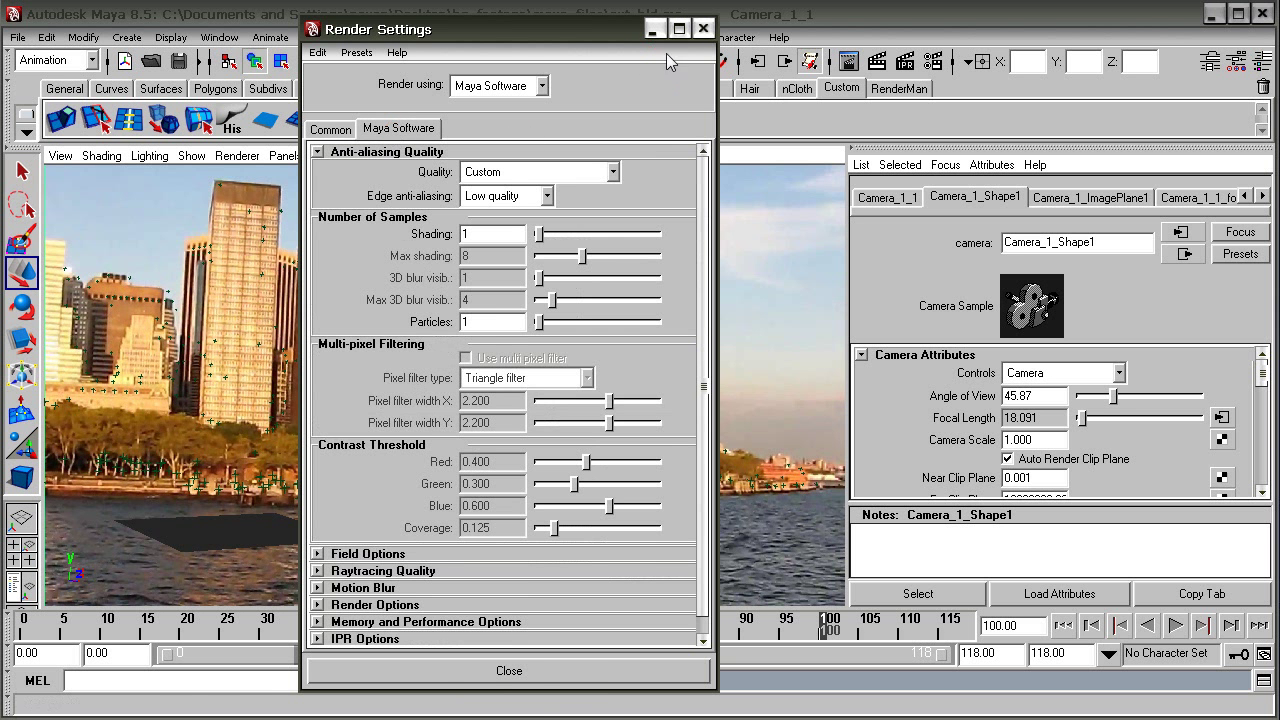
pyautogui.click(623, 349)
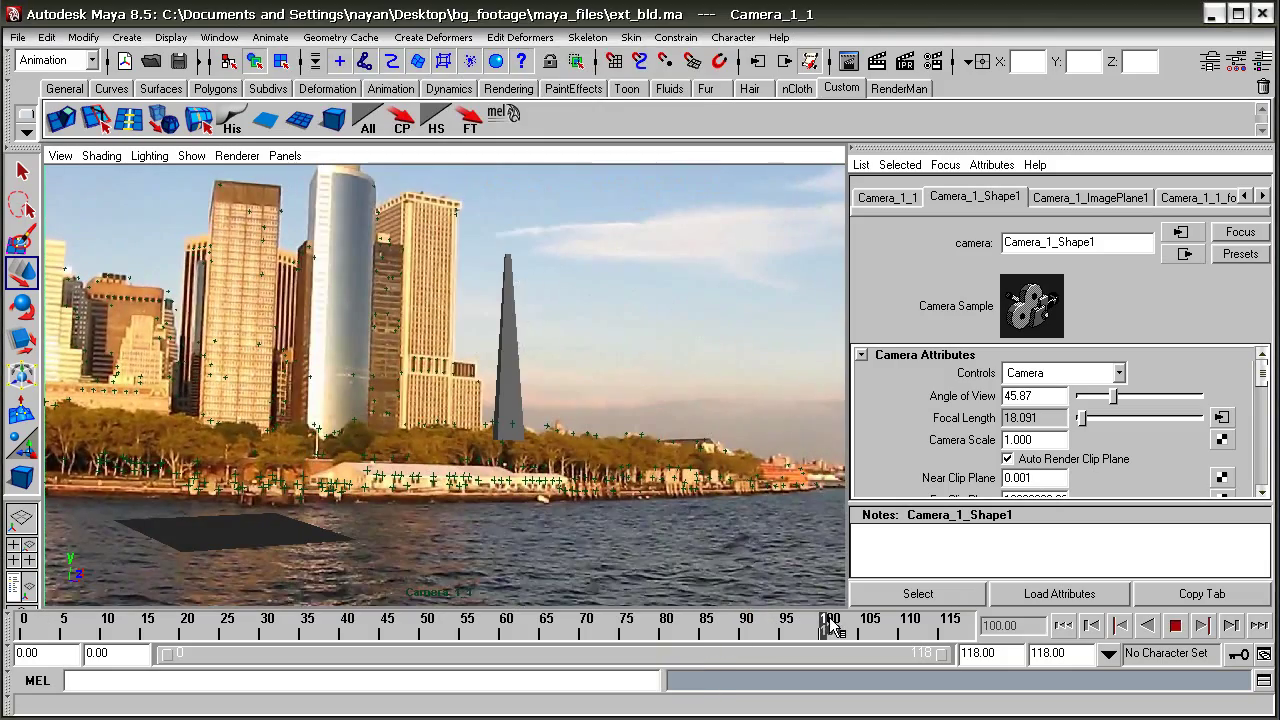
pyautogui.click(830, 621)
pyautogui.moveTo(835, 627); pyautogui.dragTo(866, 647)
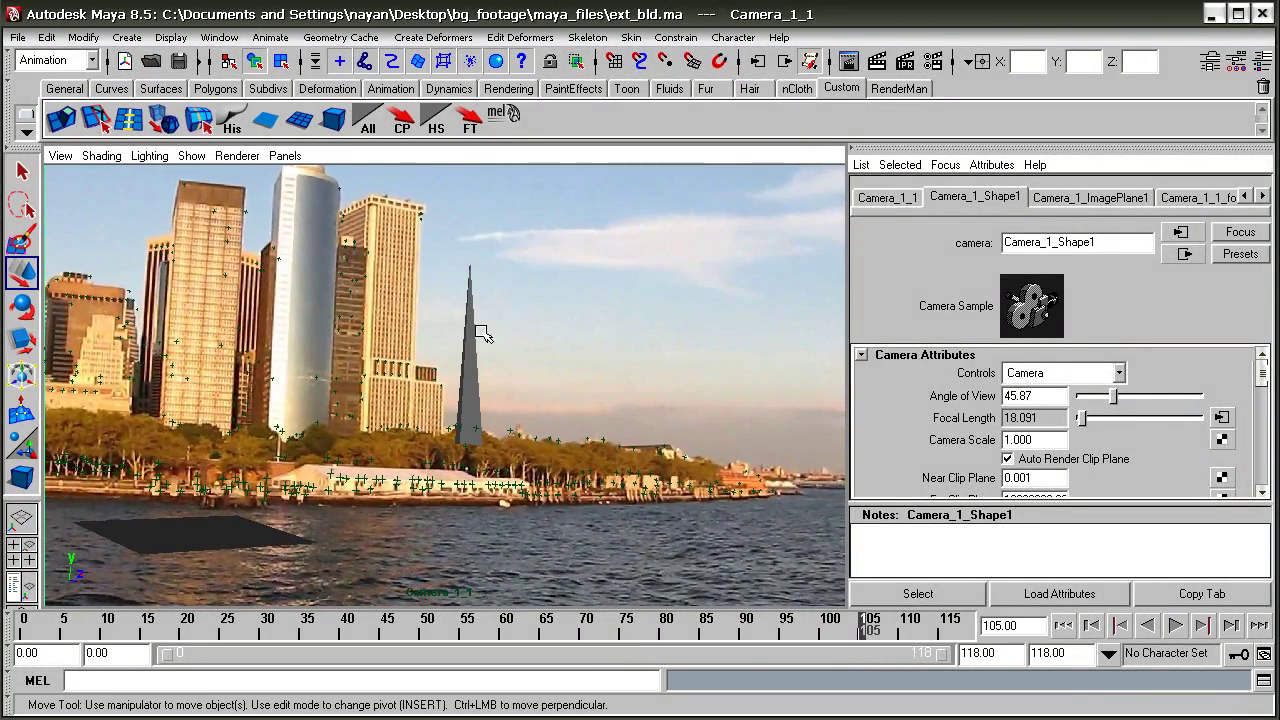
# - Set Camera_1_ImagePlane1's Alpha Gain to -1.000 to hide the footage
pyautogui.click(1082, 198)
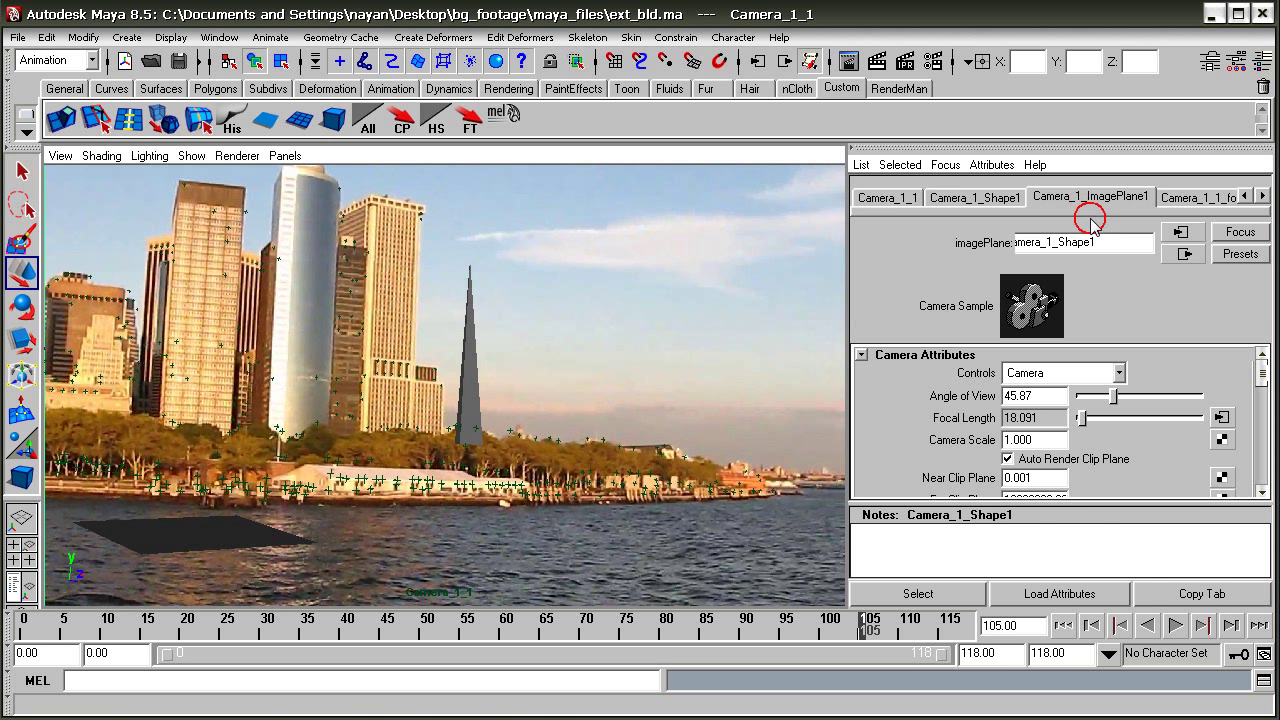
pyautogui.scroll(-2, 1148, 455)
pyautogui.scroll(2, 1016, 440)
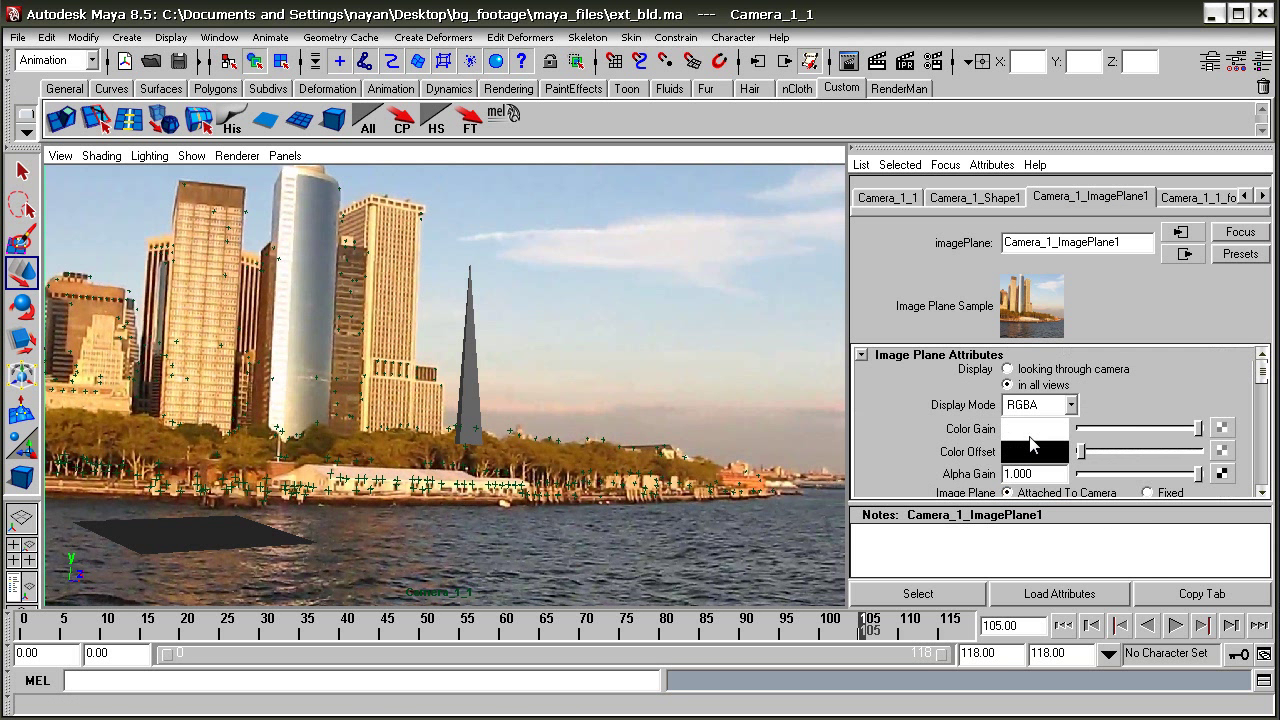
pyautogui.scroll(-2, 1034, 446)
pyautogui.scroll(2, 1082, 458)
pyautogui.moveTo(1152, 478); pyautogui.dragTo(1082, 482)
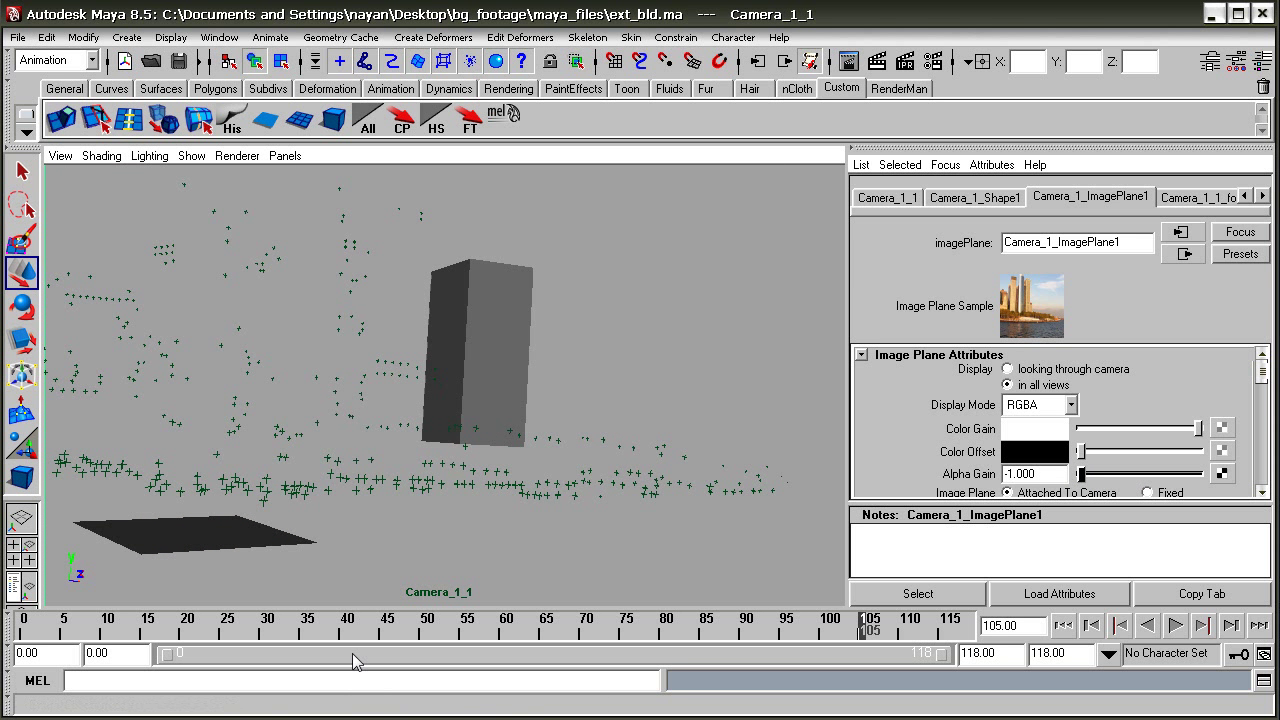
# - Scrub and play the shot to review the box without the background footage
pyautogui.moveTo(398, 626); pyautogui.dragTo(562, 630)
pyautogui.moveTo(640, 632); pyautogui.dragTo(838, 637)
pyautogui.hotkey('alt', 'v')
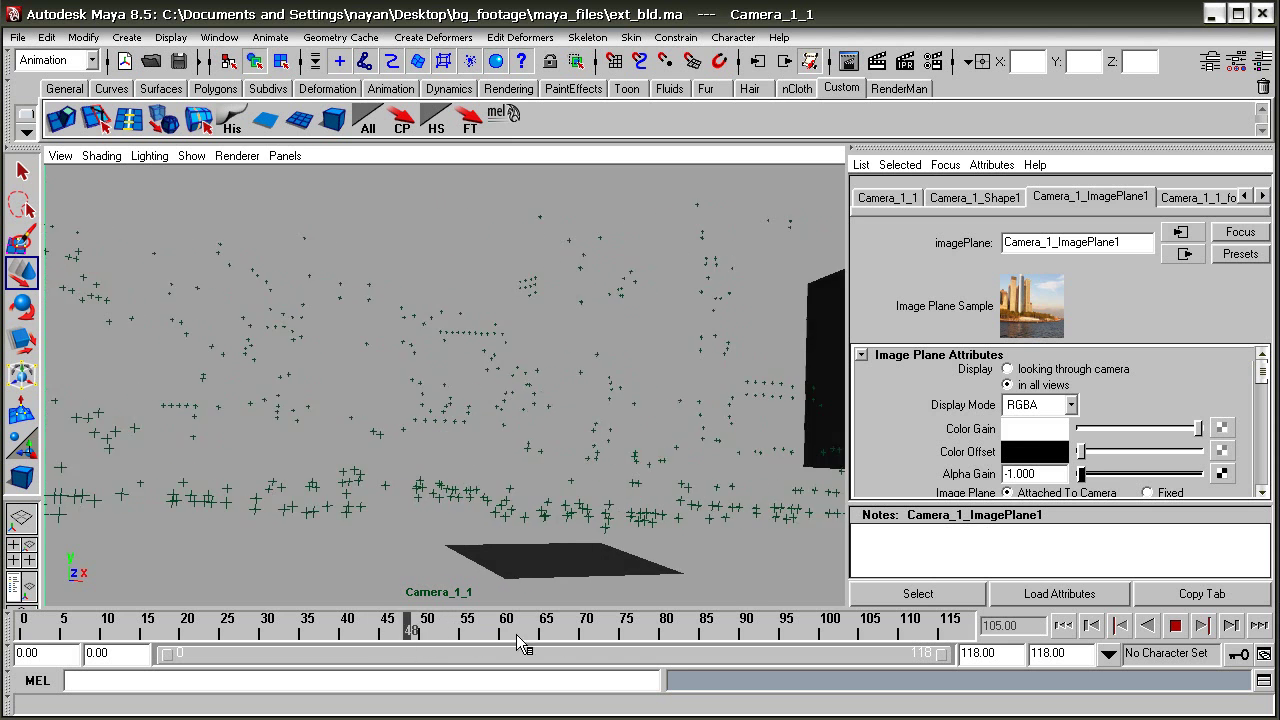
pyautogui.hotkey('alt', 'v')
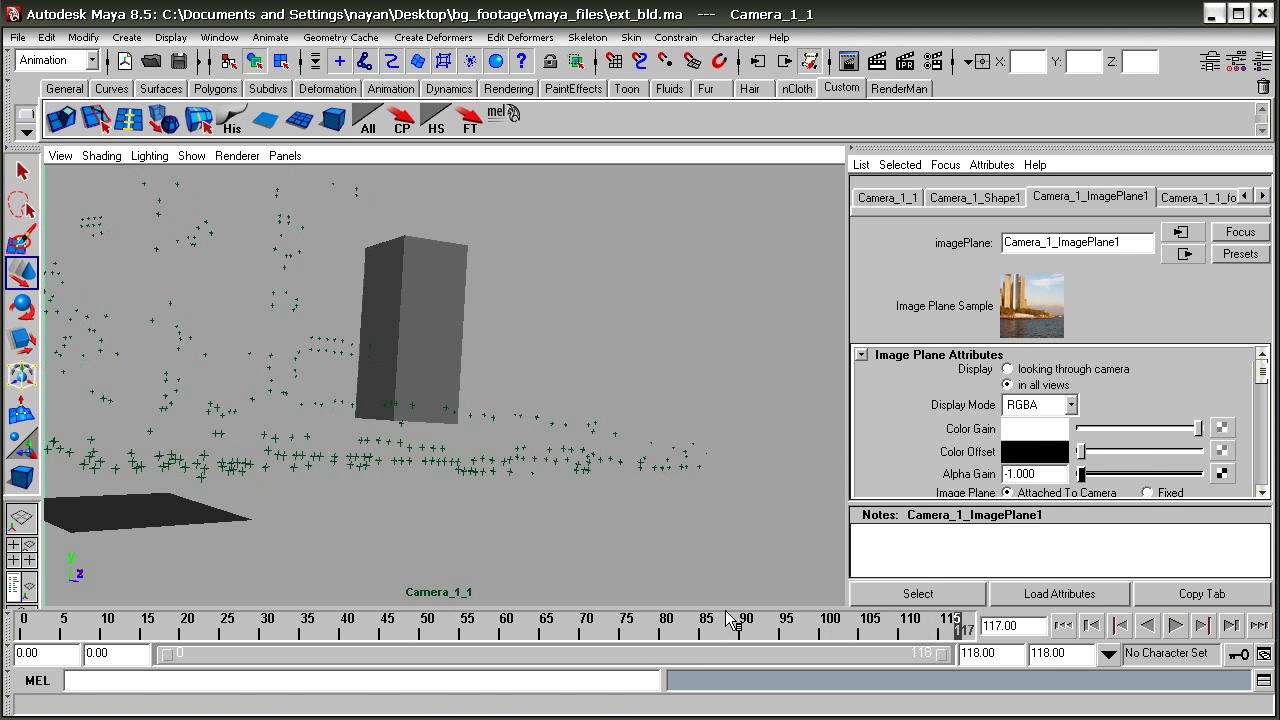
pyautogui.moveTo(1090, 475)
pyautogui.mouseDown()
pyautogui.moveTo(1188, 475)
pyautogui.moveTo(1082, 475)
pyautogui.mouseUp()
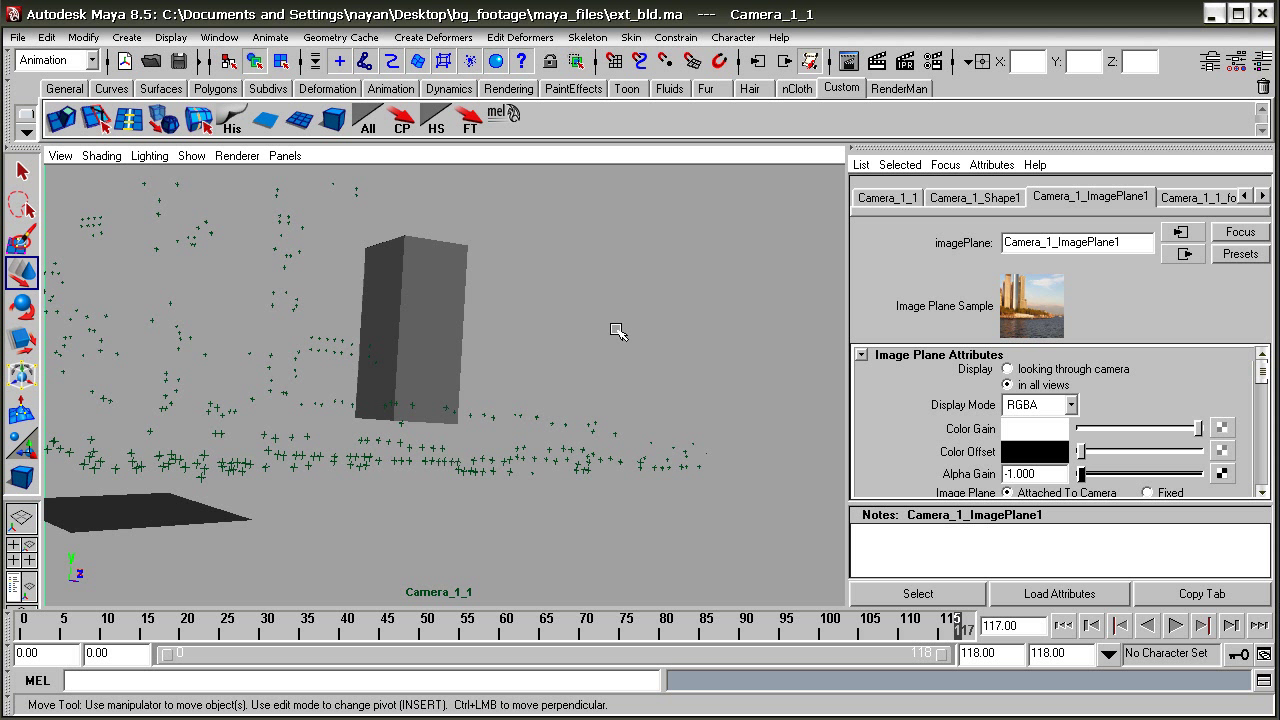
# - Move the ground plane pPlane1 under the box and scale it up about 5.7 times
pyautogui.press('space')
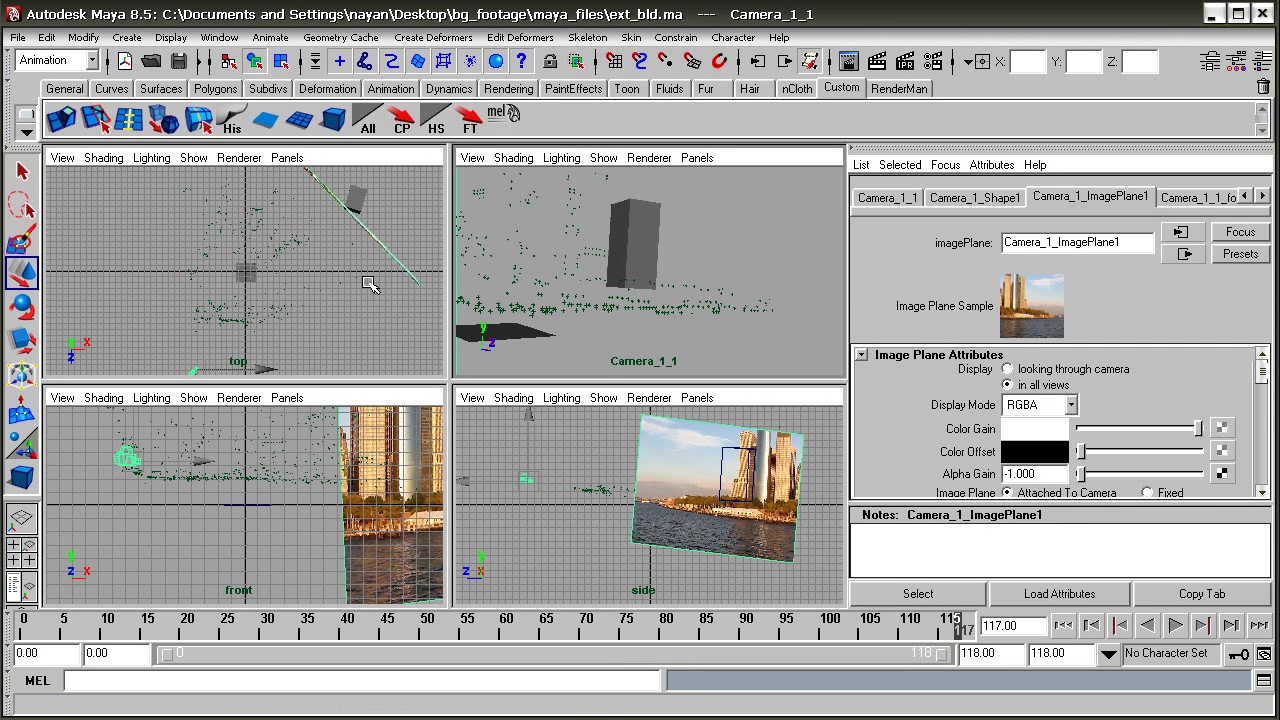
pyautogui.press('space')
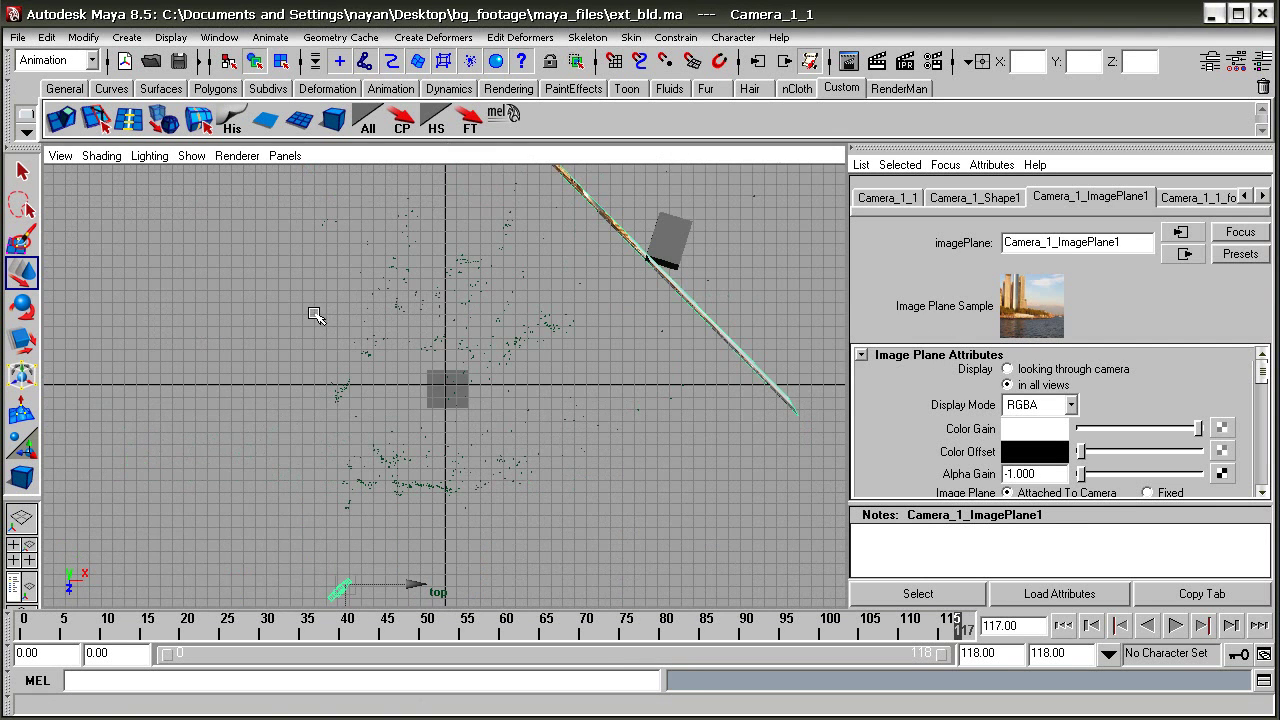
pyautogui.click(437, 399)
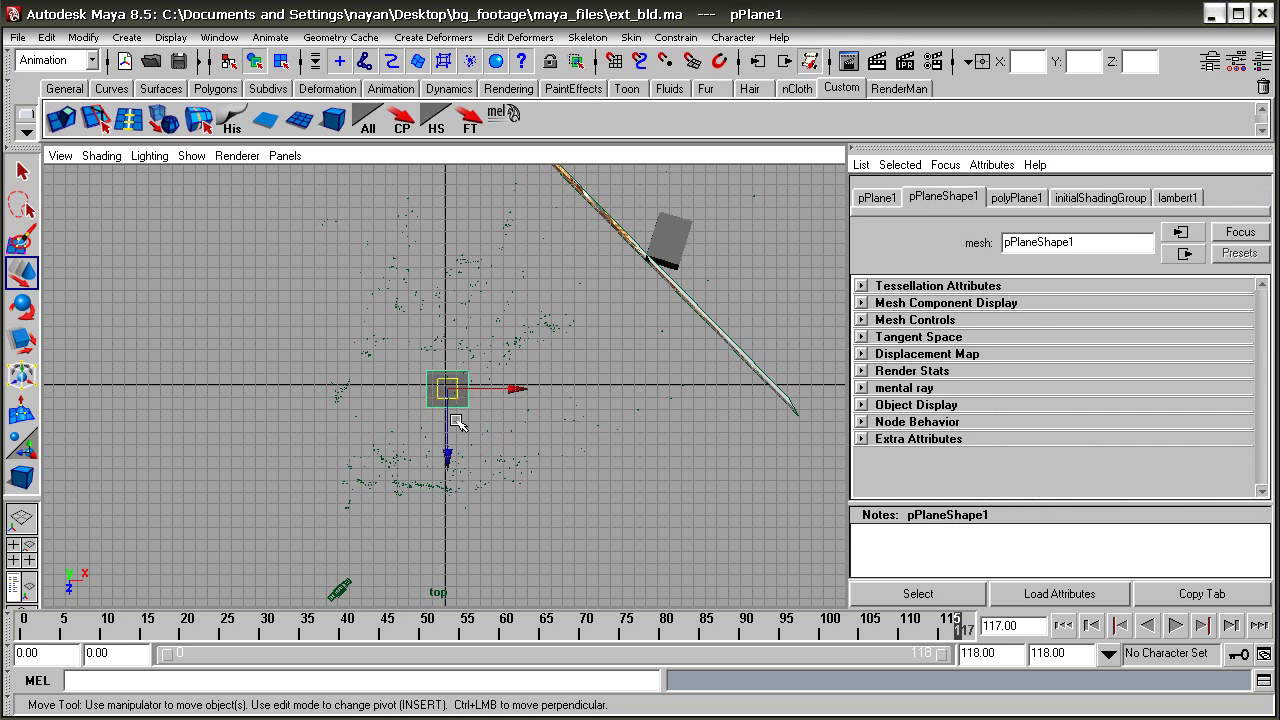
pyautogui.moveTo(447, 392); pyautogui.dragTo(664, 258)
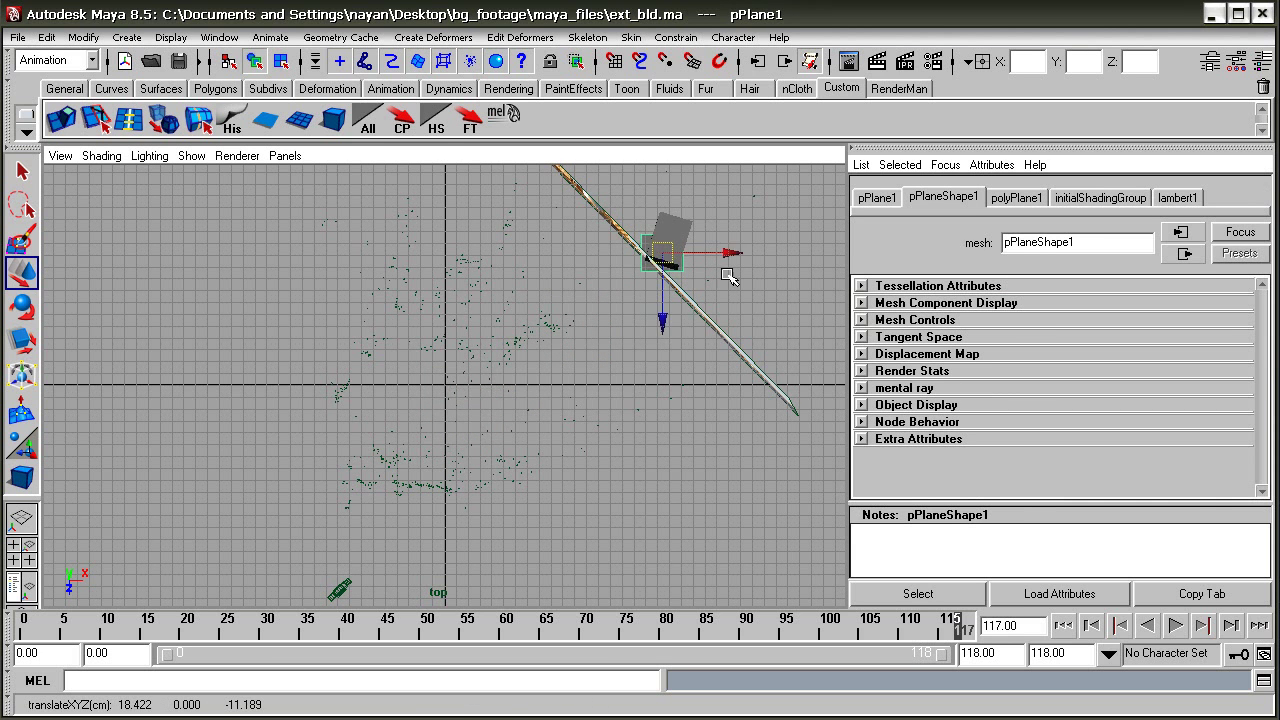
pyautogui.press('space')
# - Switch the viewport to the persp camera and orbit around the box and plane
pyautogui.press('space')
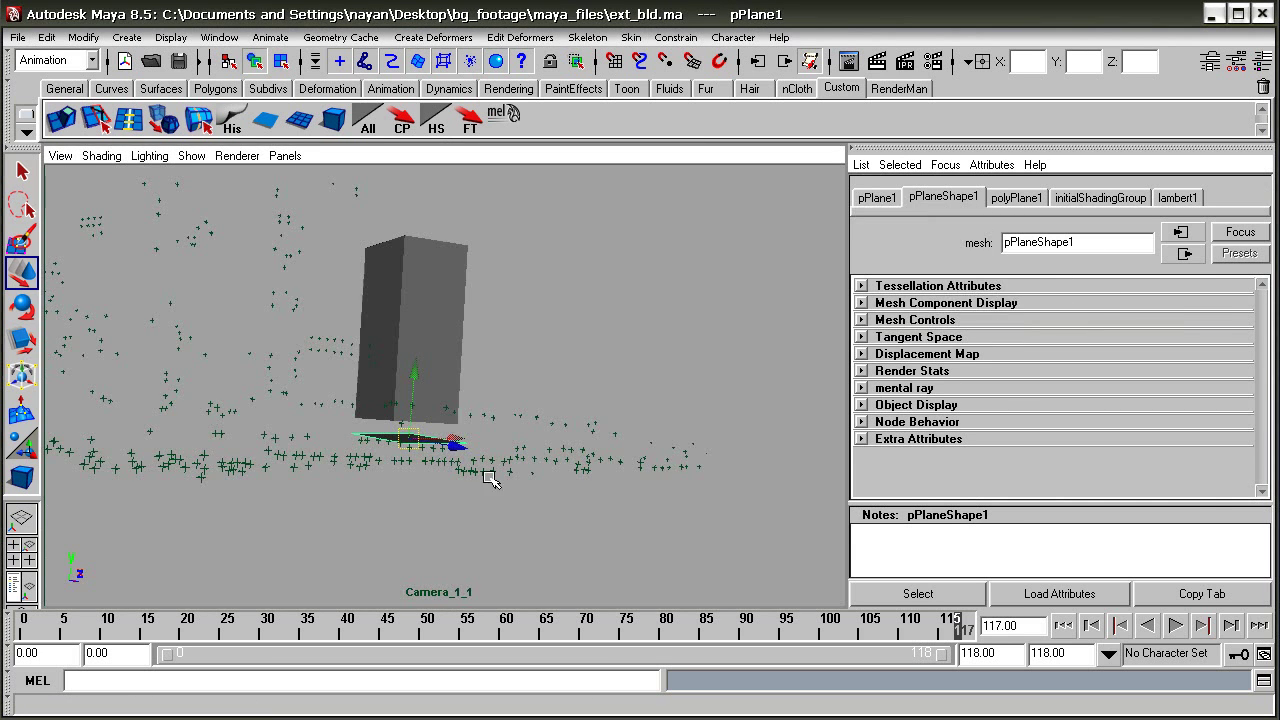
pyautogui.click(22, 340)
pyautogui.moveTo(414, 443); pyautogui.dragTo(685, 375)
pyautogui.press('space')
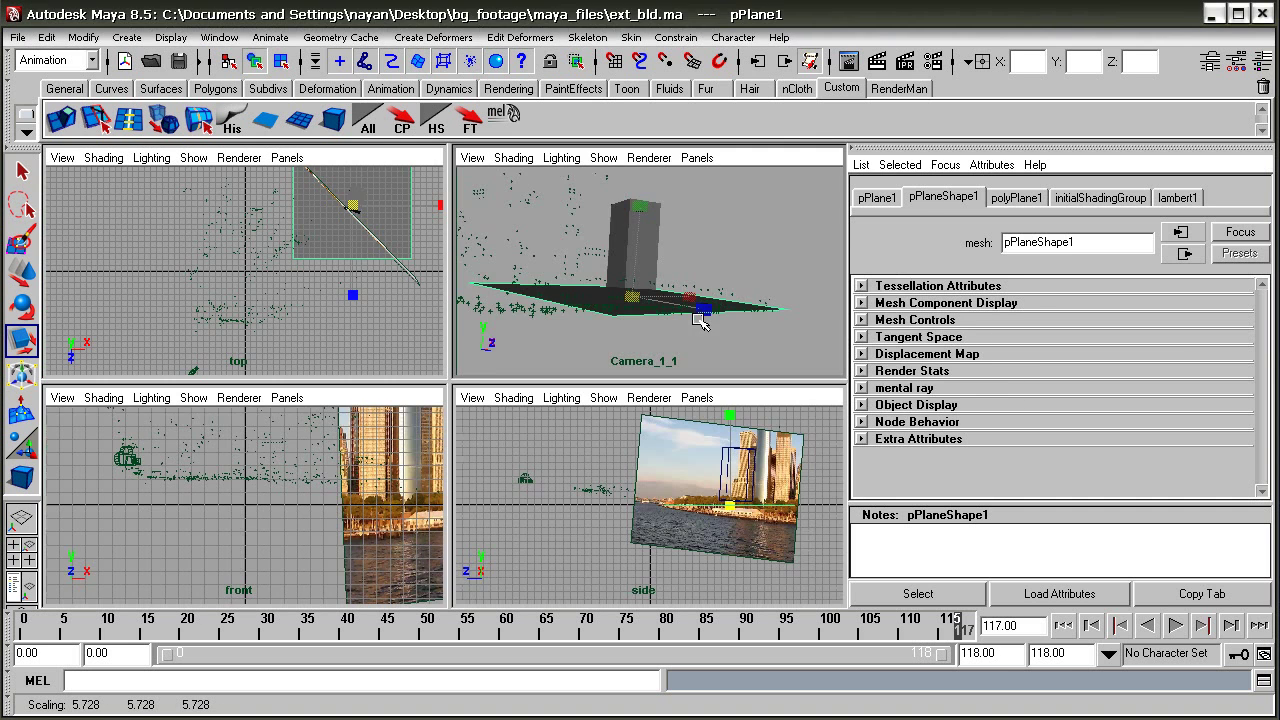
pyautogui.press('space')
pyautogui.press('space')
pyautogui.press('space')
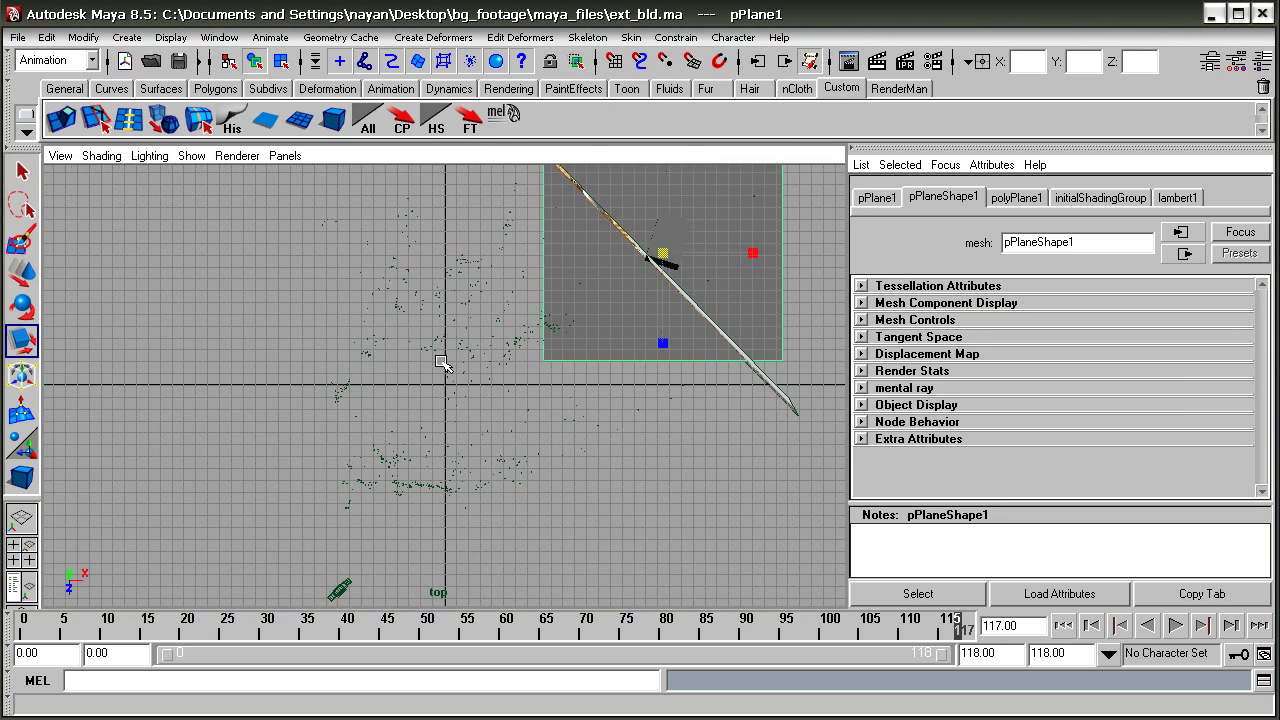
pyautogui.press('space')
pyautogui.press('space')
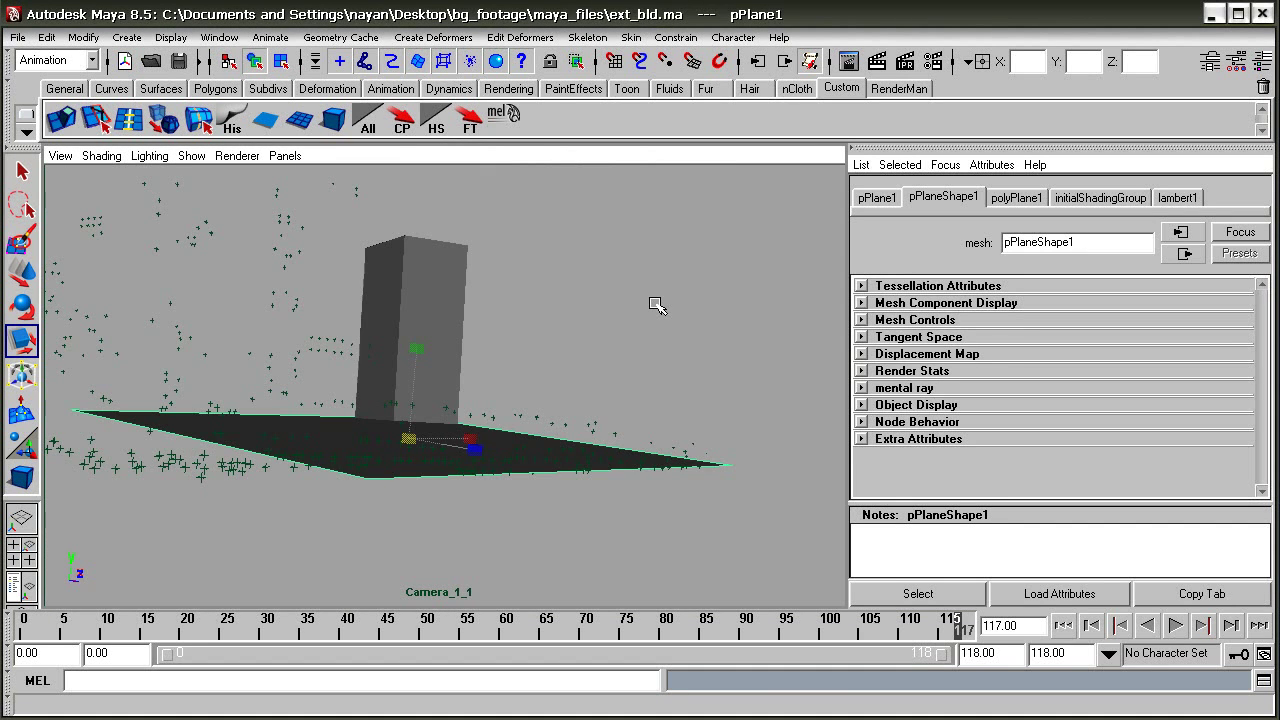
pyautogui.click(287, 157)
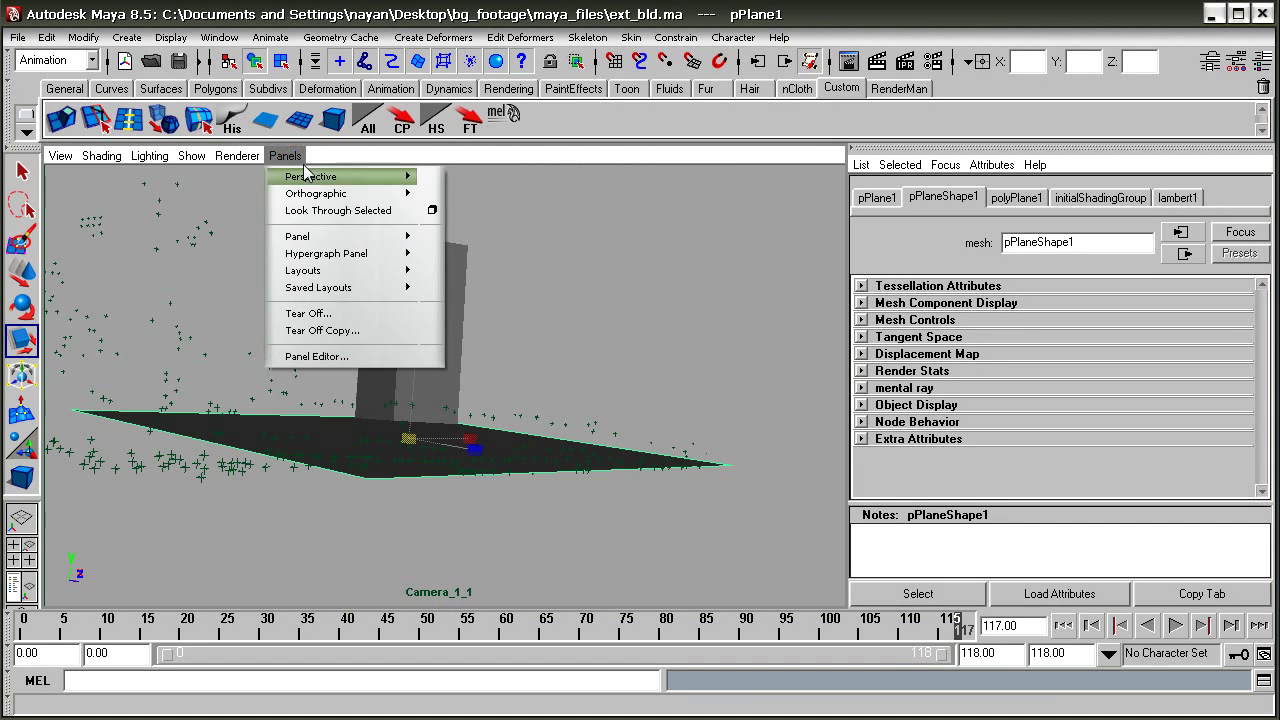
pyautogui.moveTo(312, 176)
pyautogui.click(450, 194)
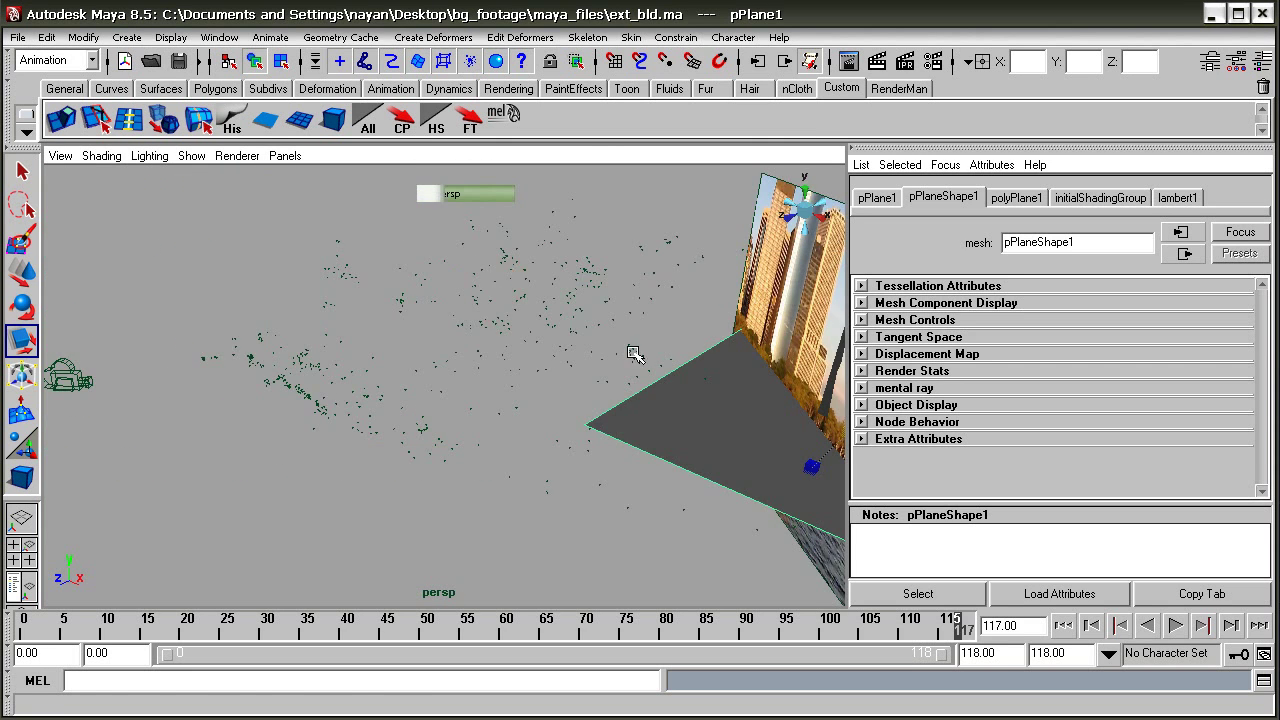
pyautogui.keyDown('alt'); pyautogui.moveTo(636, 356); pyautogui.dragTo(465, 361); pyautogui.keyUp('alt')
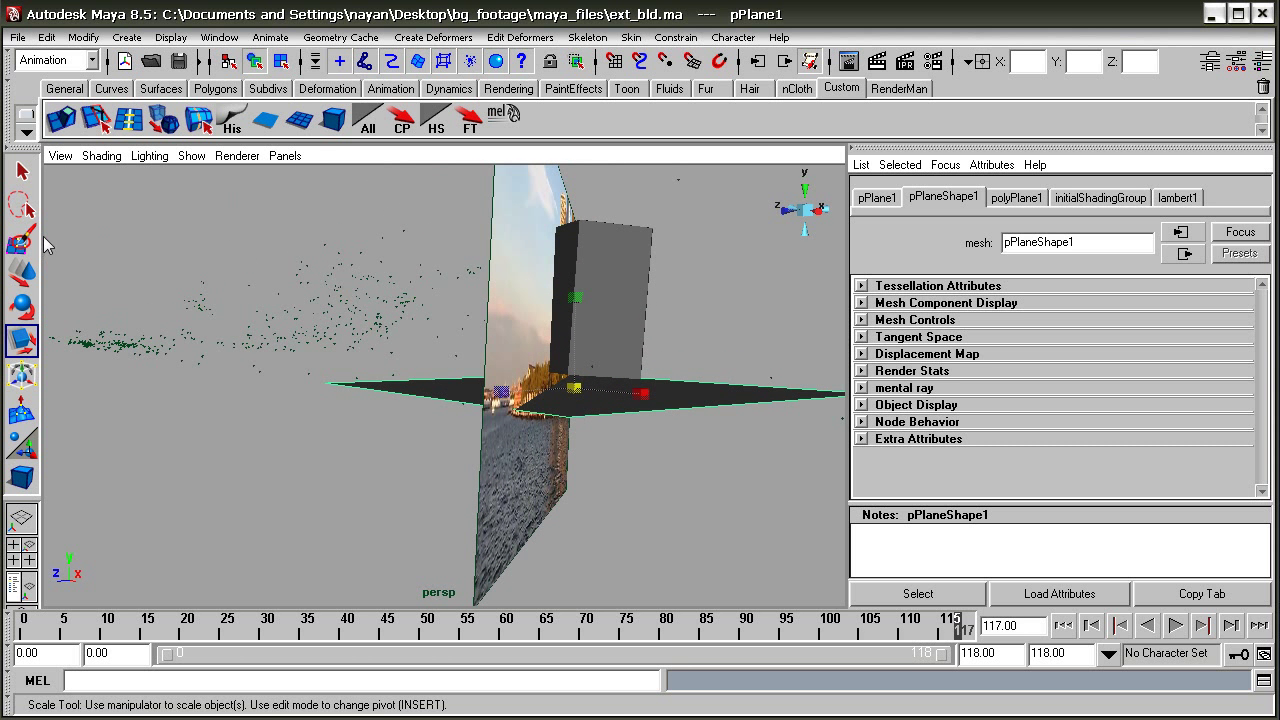
pyautogui.click(22, 272)
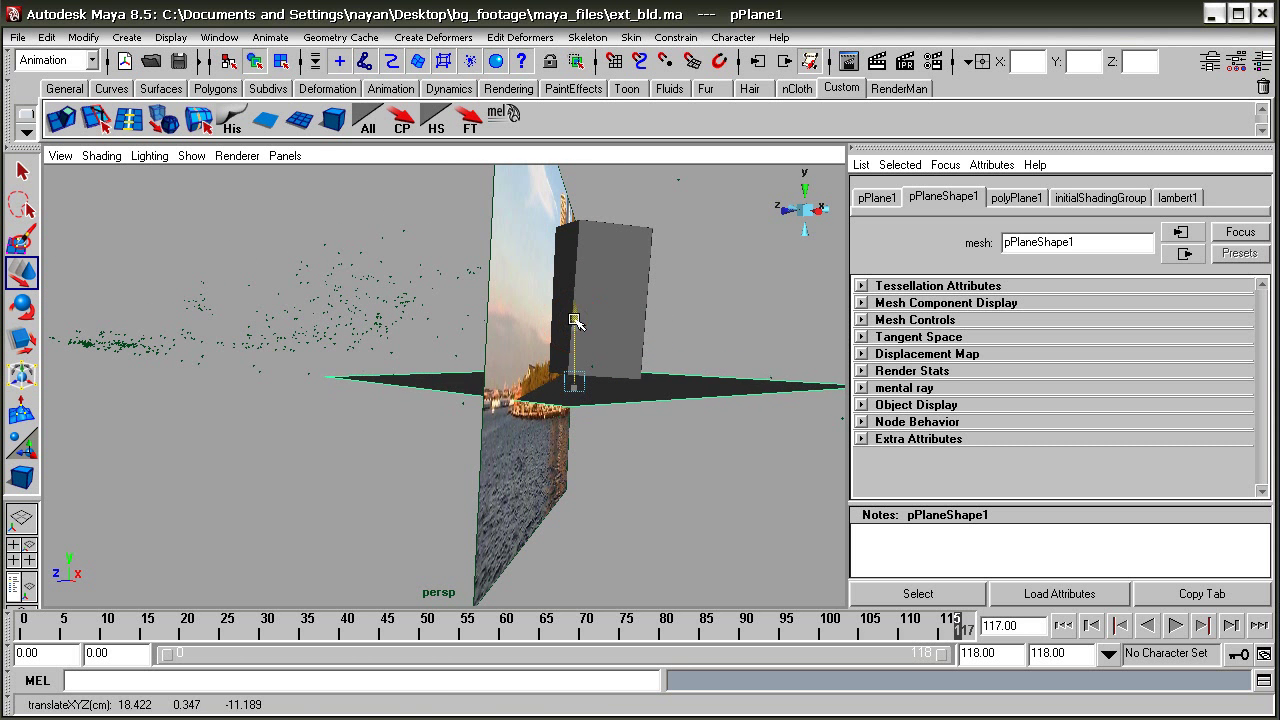
pyautogui.keyDown('alt'); pyautogui.moveTo(560, 370); pyautogui.dragTo(360, 310); pyautogui.keyUp('alt')
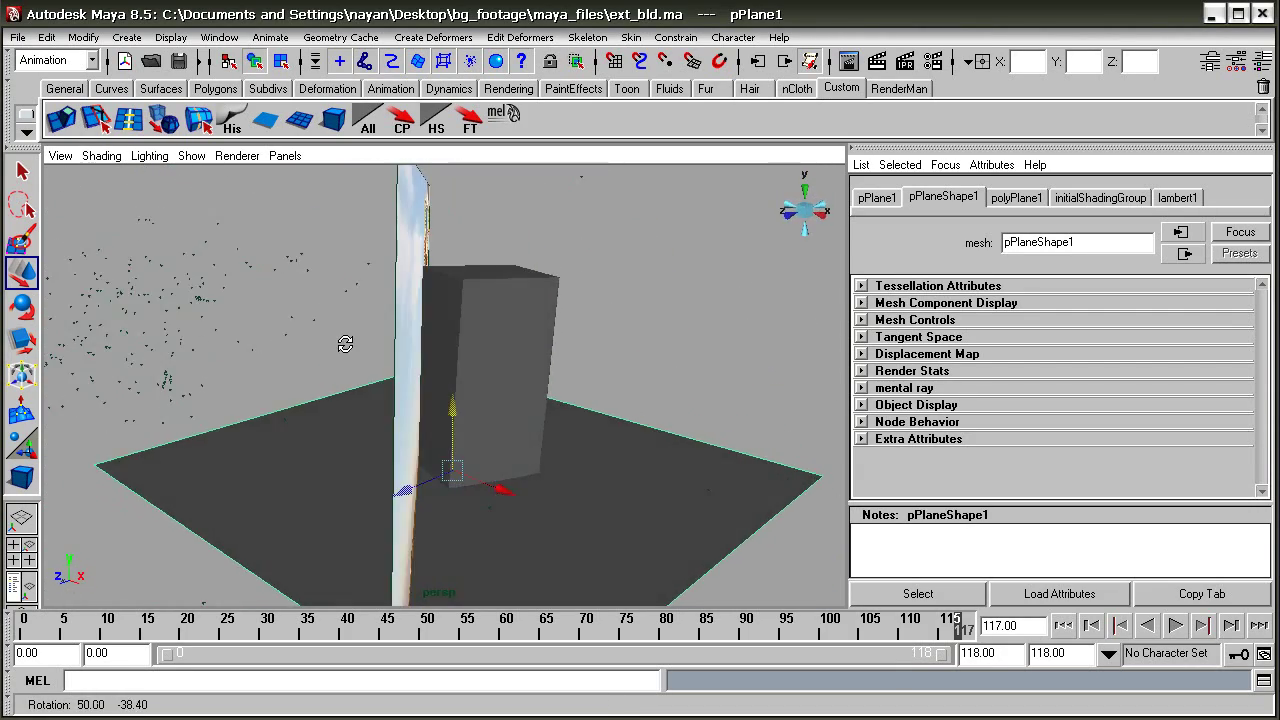
# - Select Camera_1_1 and adjust its Camera_1_ImagePlane1 Alpha Gain
pyautogui.click(397, 207)
pyautogui.click(403, 195)
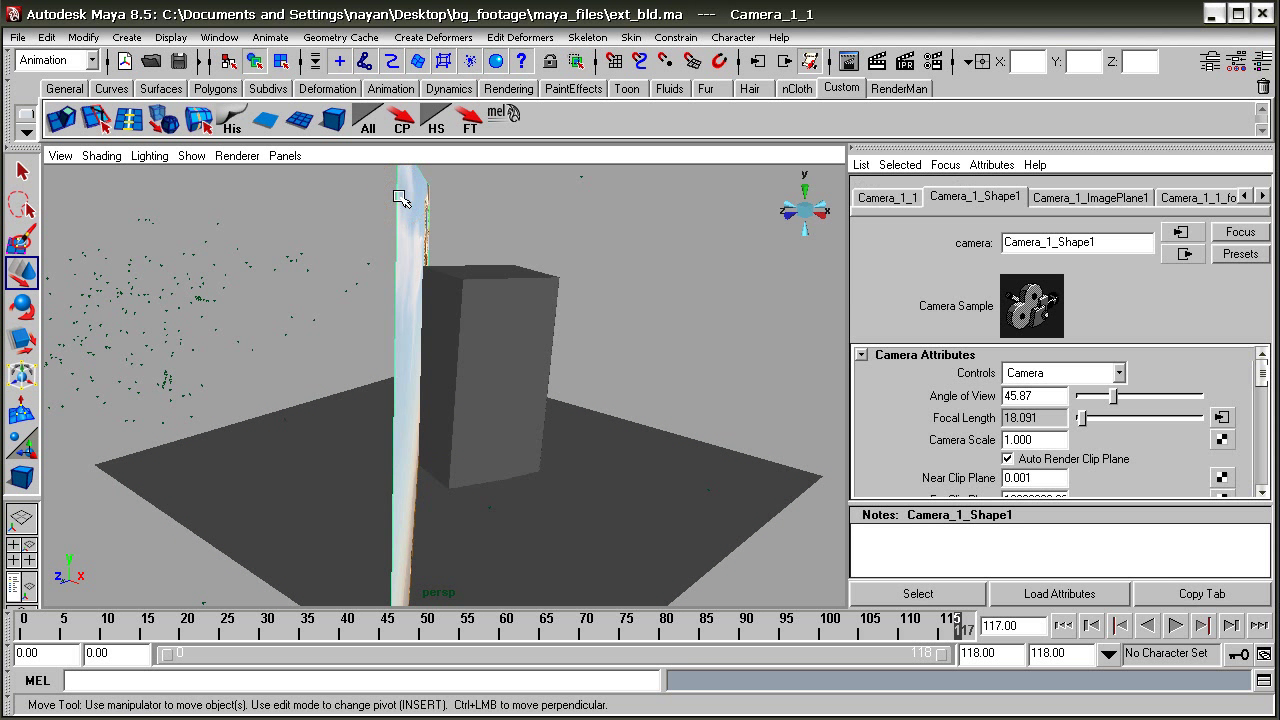
pyautogui.scroll(-10, 1121, 442)
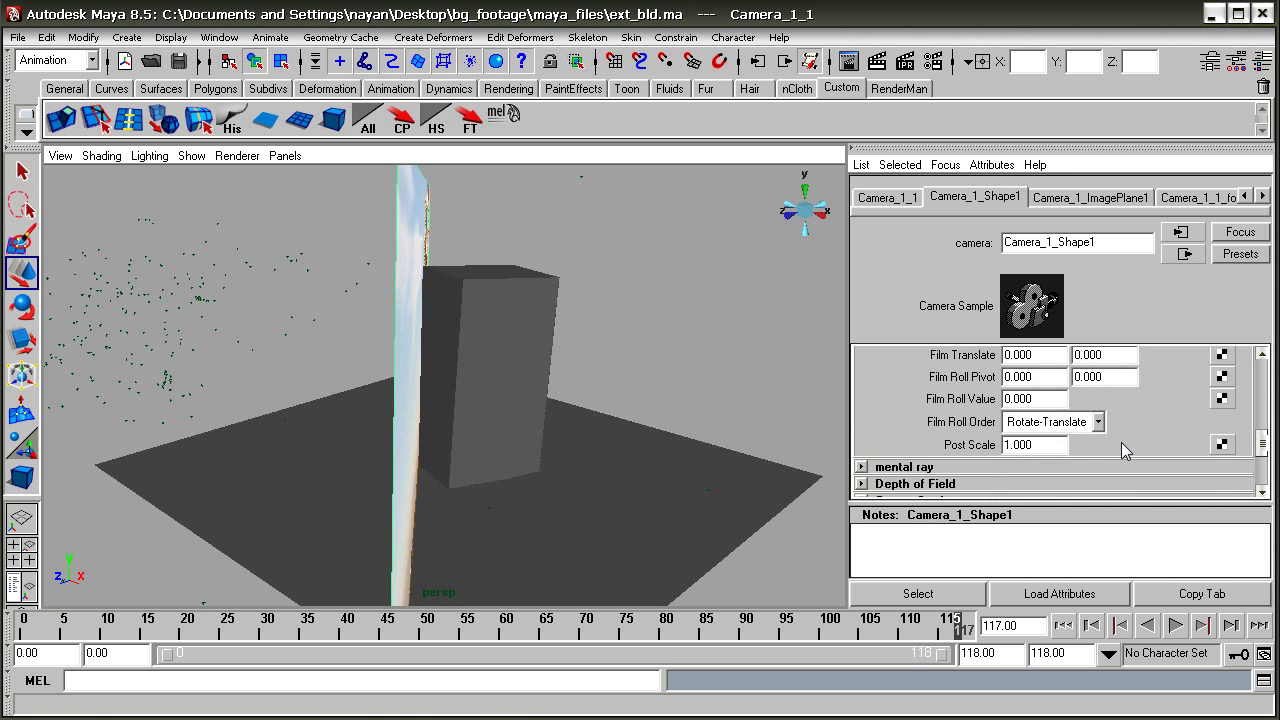
pyautogui.click(1057, 200)
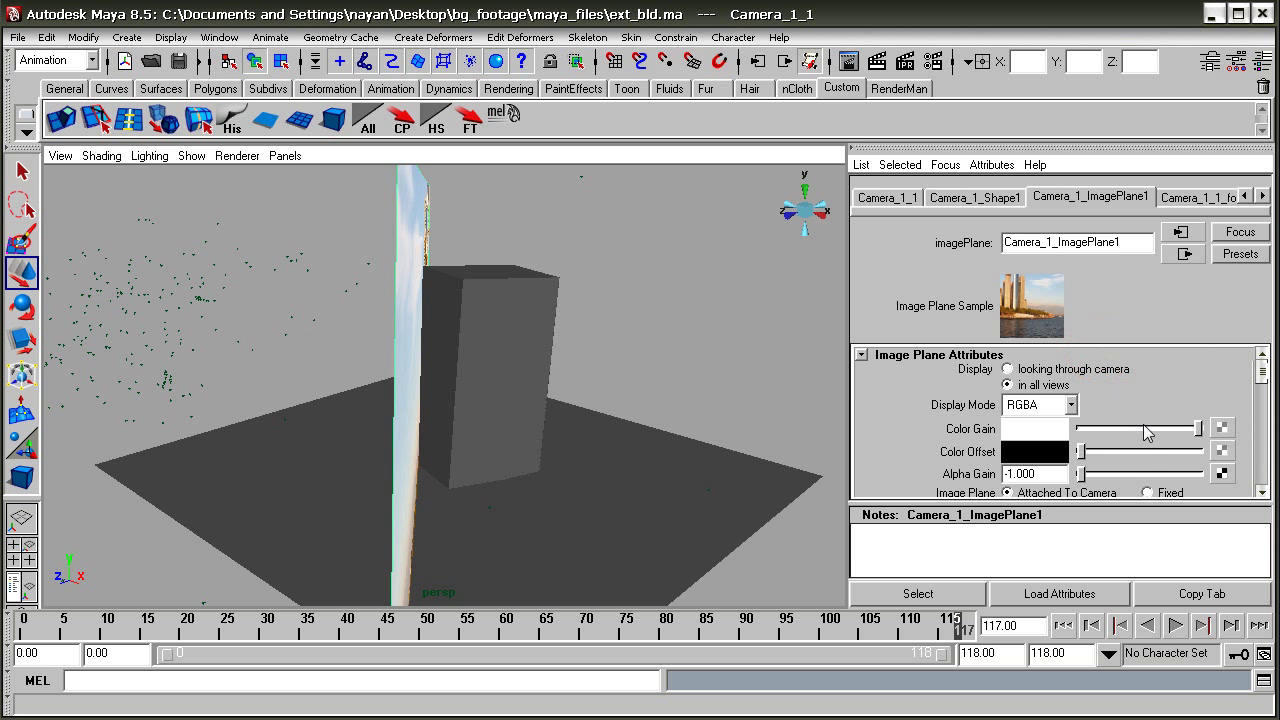
pyautogui.moveTo(1133, 480); pyautogui.dragTo(1085, 476)
pyautogui.keyDown('alt'); pyautogui.moveTo(486, 380); pyautogui.dragTo(843, 410); pyautogui.keyUp('alt')
pyautogui.moveTo(1085, 478); pyautogui.dragTo(1143, 471)
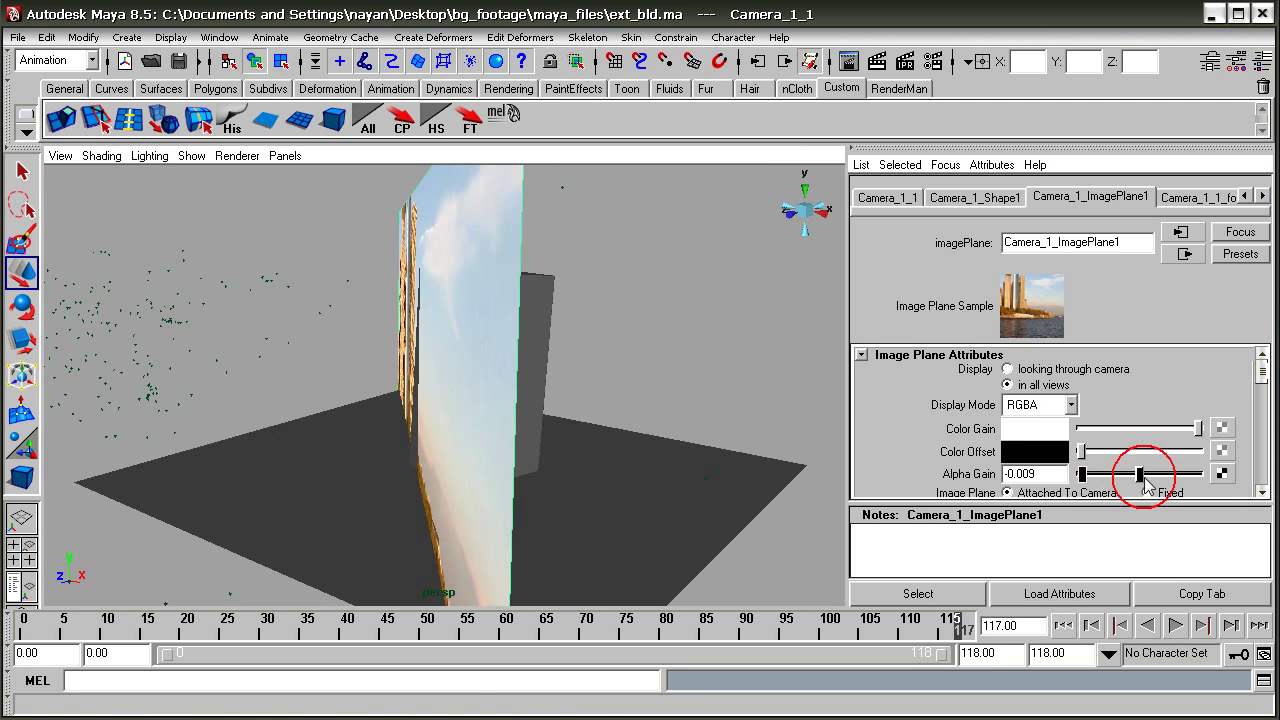
# - Set the image plane to Fixed so it stops following the camera, and orbit to check
pyautogui.keyDown('alt'); pyautogui.moveTo(604, 440); pyautogui.dragTo(423, 306); pyautogui.keyUp('alt')
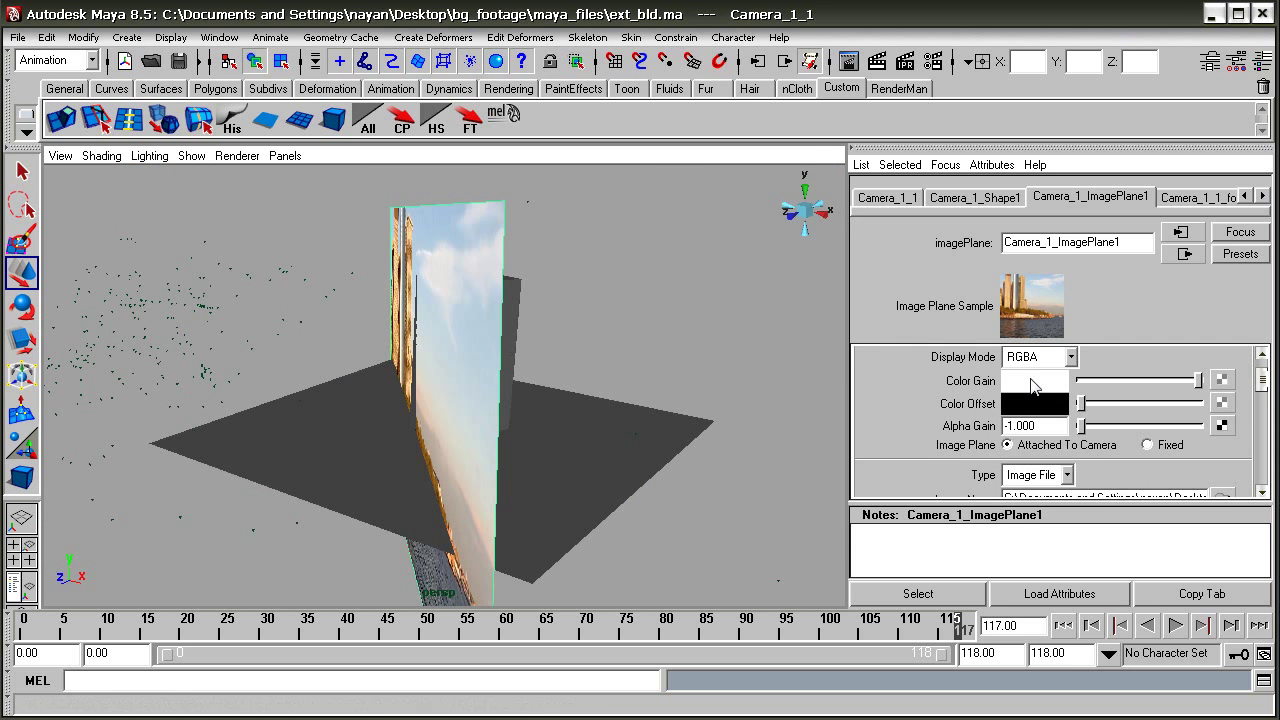
pyautogui.click(1147, 444)
pyautogui.keyDown('alt'); pyautogui.moveTo(543, 386); pyautogui.dragTo(424, 372); pyautogui.keyUp('alt')
pyautogui.scroll(-5, 430, 385)
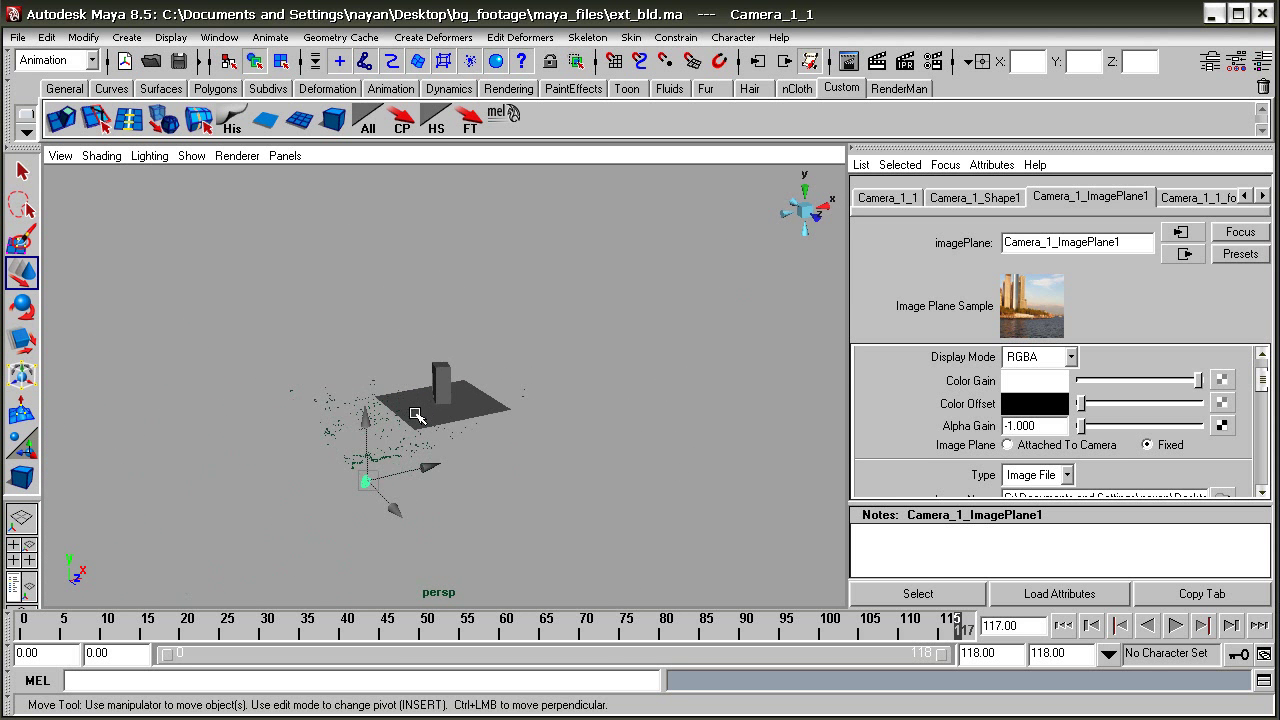
pyautogui.scroll(1, 416, 414)
# - Create a directional light and move it away from the box
pyautogui.keyDown('alt'); pyautogui.moveTo(416, 414); pyautogui.dragTo(369, 411); pyautogui.keyUp('alt')
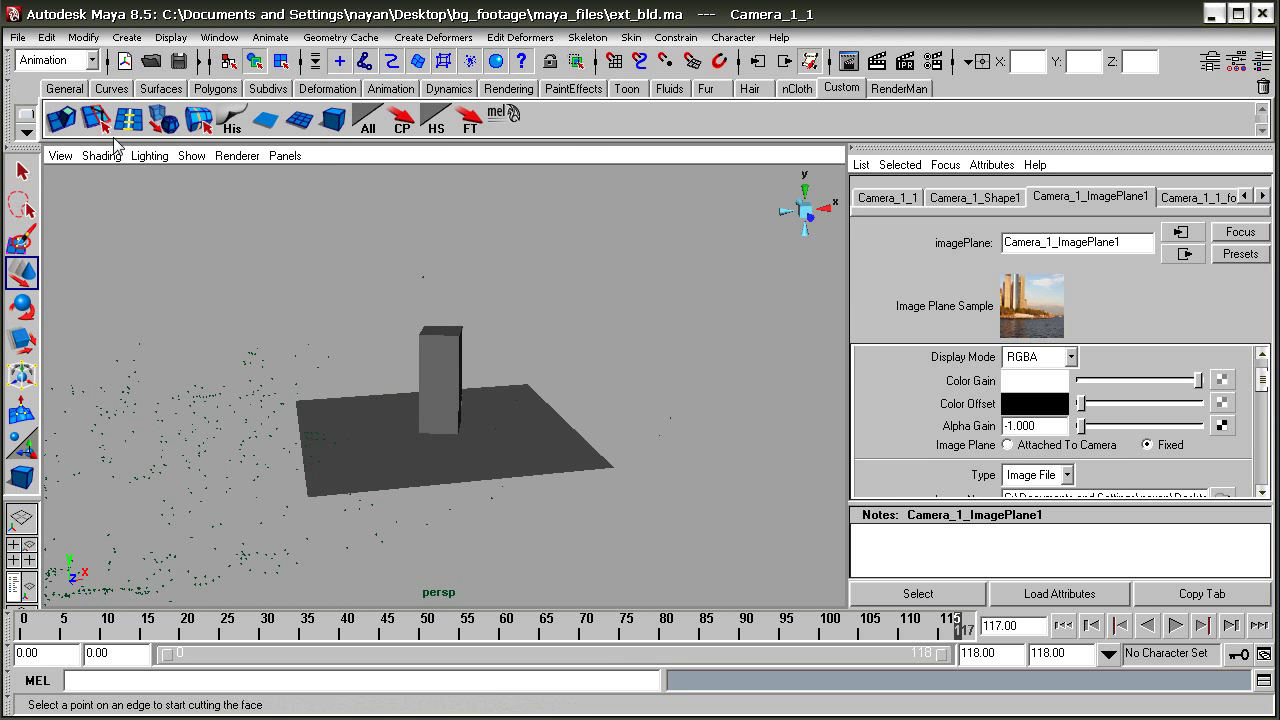
pyautogui.click(127, 37)
pyautogui.moveTo(170, 137)
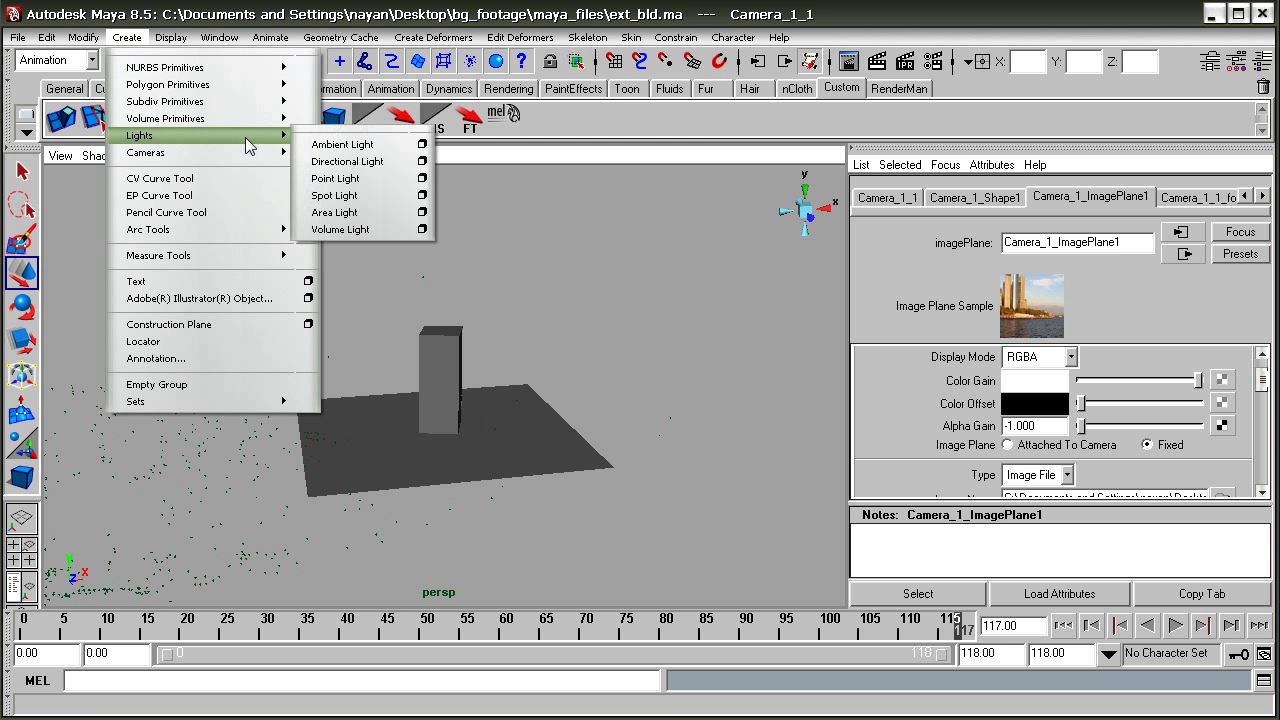
pyautogui.click(347, 161)
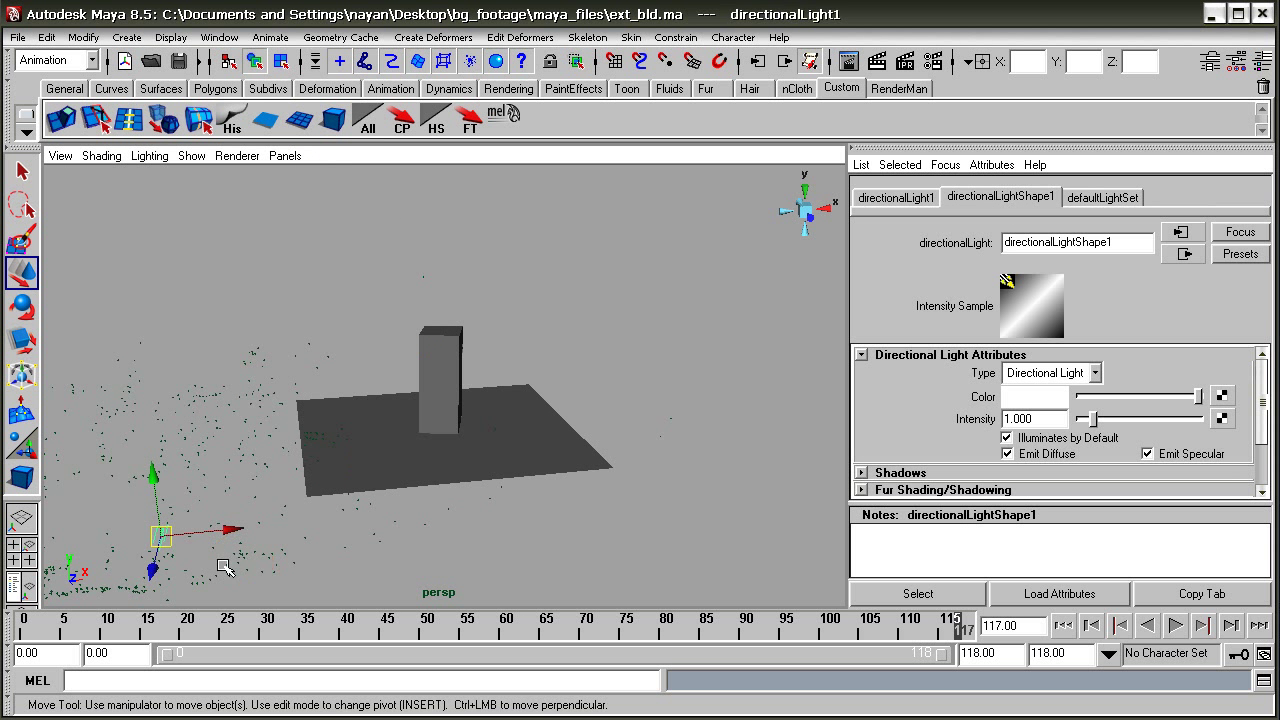
pyautogui.moveTo(208, 532); pyautogui.dragTo(485, 310)
pyautogui.scroll(3, 400, 466)
# - Rotate directionalLight1 to aim down at the box and ground plane
pyautogui.click(22, 305)
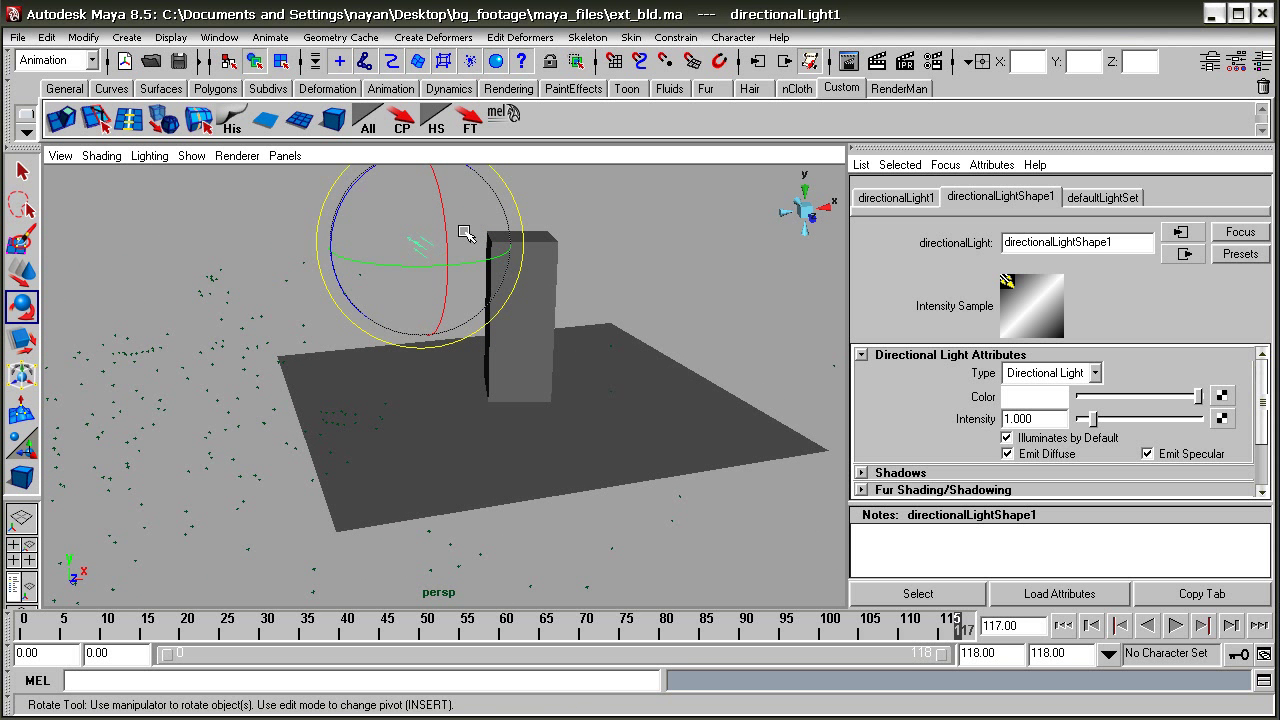
pyautogui.moveTo(430, 234)
pyautogui.mouseDown()
pyautogui.moveTo(442, 218)
pyautogui.moveTo(428, 206)
pyautogui.moveTo(443, 249)
pyautogui.mouseUp()
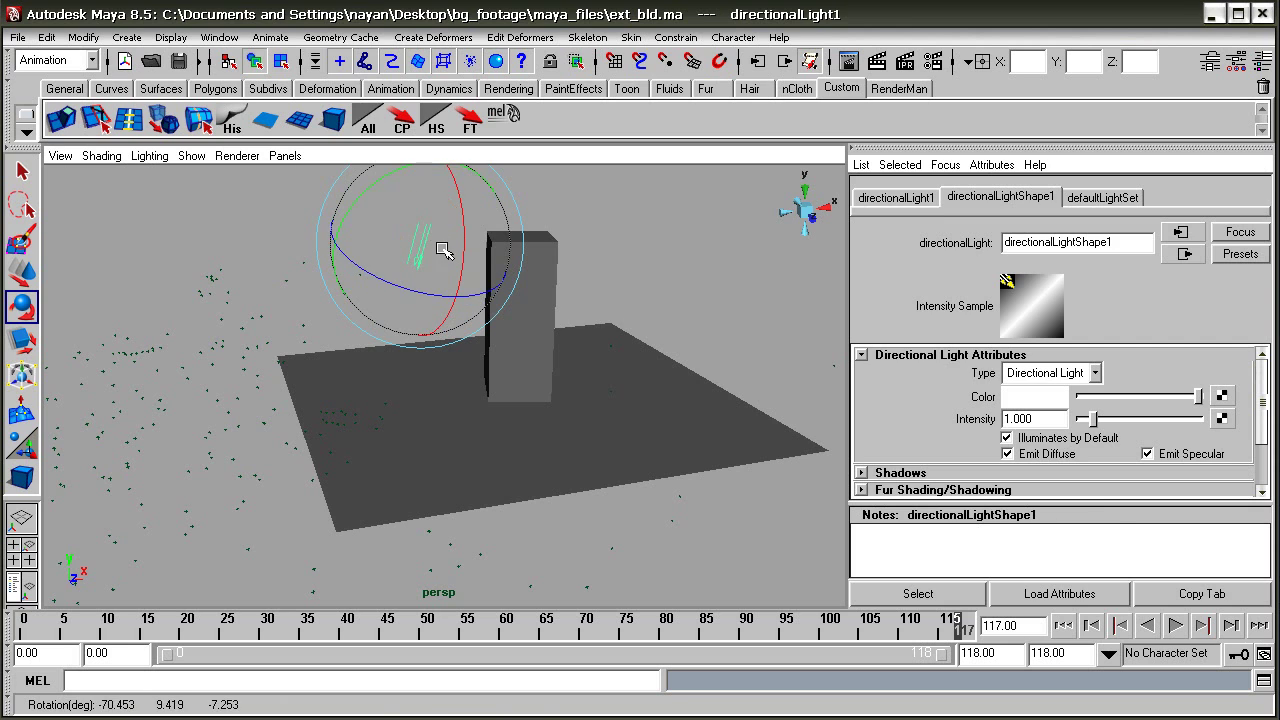
pyautogui.keyDown('alt'); pyautogui.moveTo(517, 466); pyautogui.dragTo(538, 484); pyautogui.keyUp('alt')
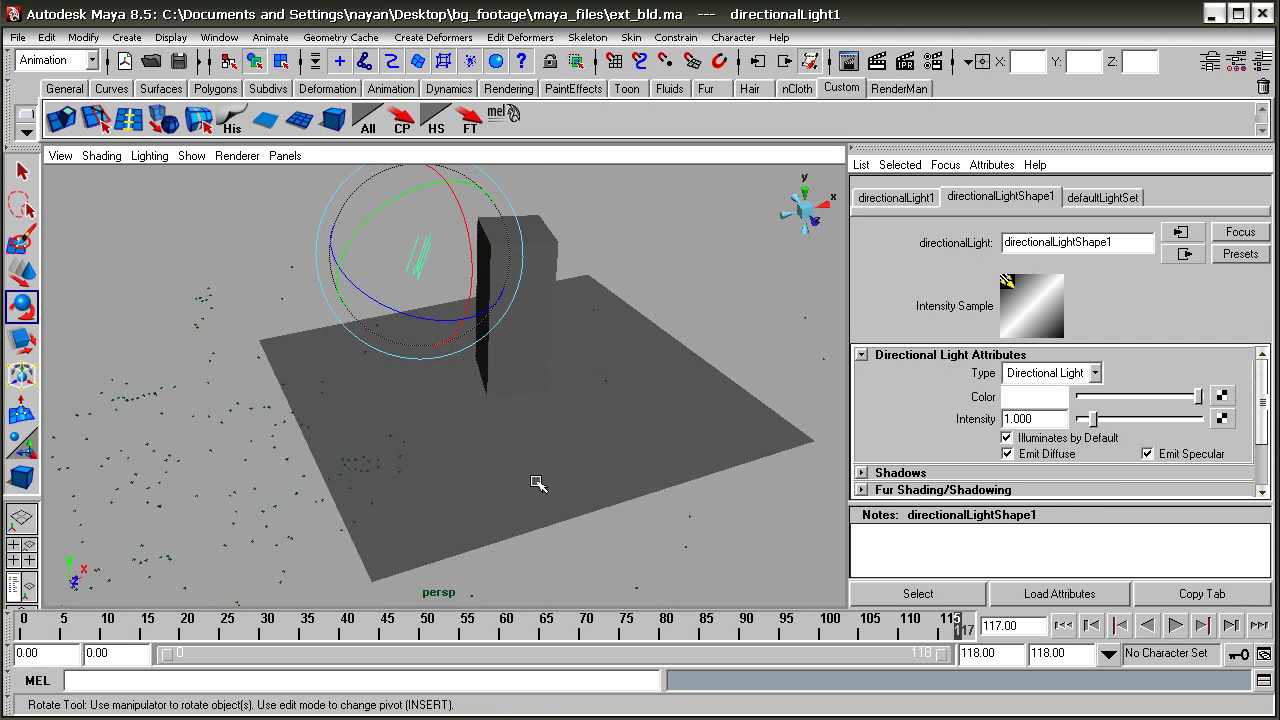
pyautogui.moveTo(446, 262)
pyautogui.mouseDown()
pyautogui.moveTo(443, 237)
pyautogui.moveTo(434, 257)
pyautogui.mouseUp()
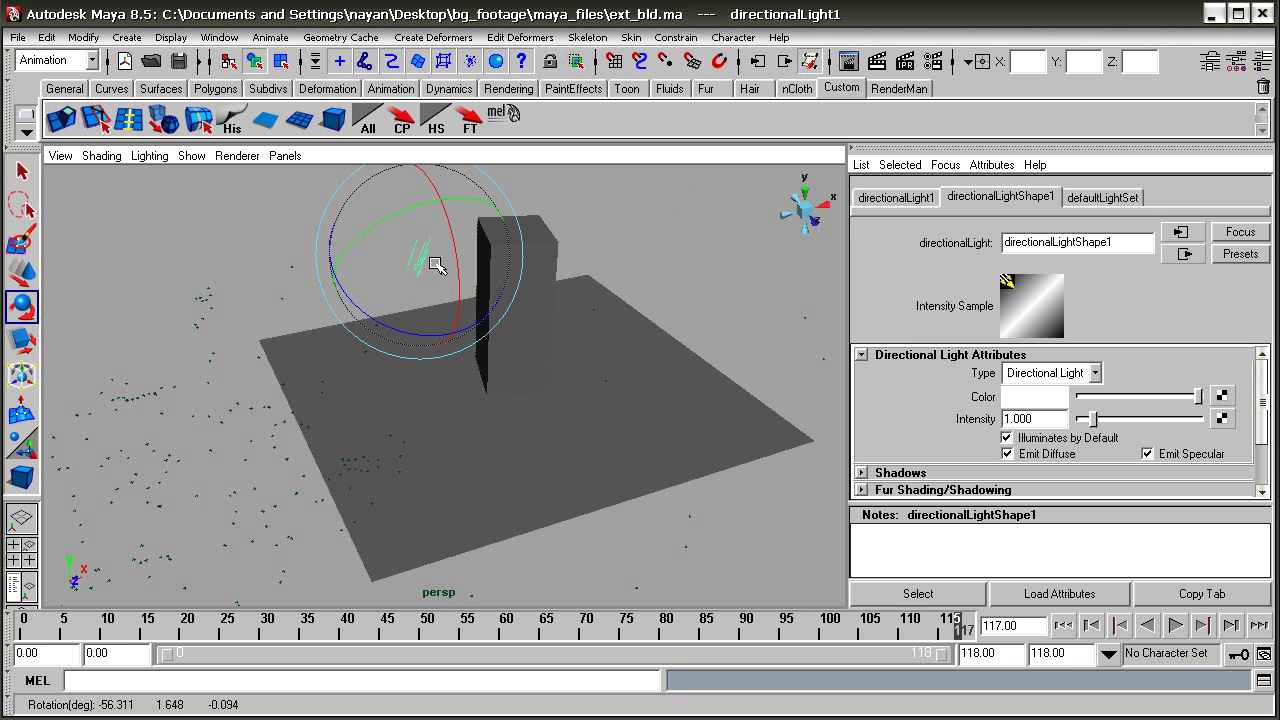
pyautogui.scroll(-5, 430, 320)
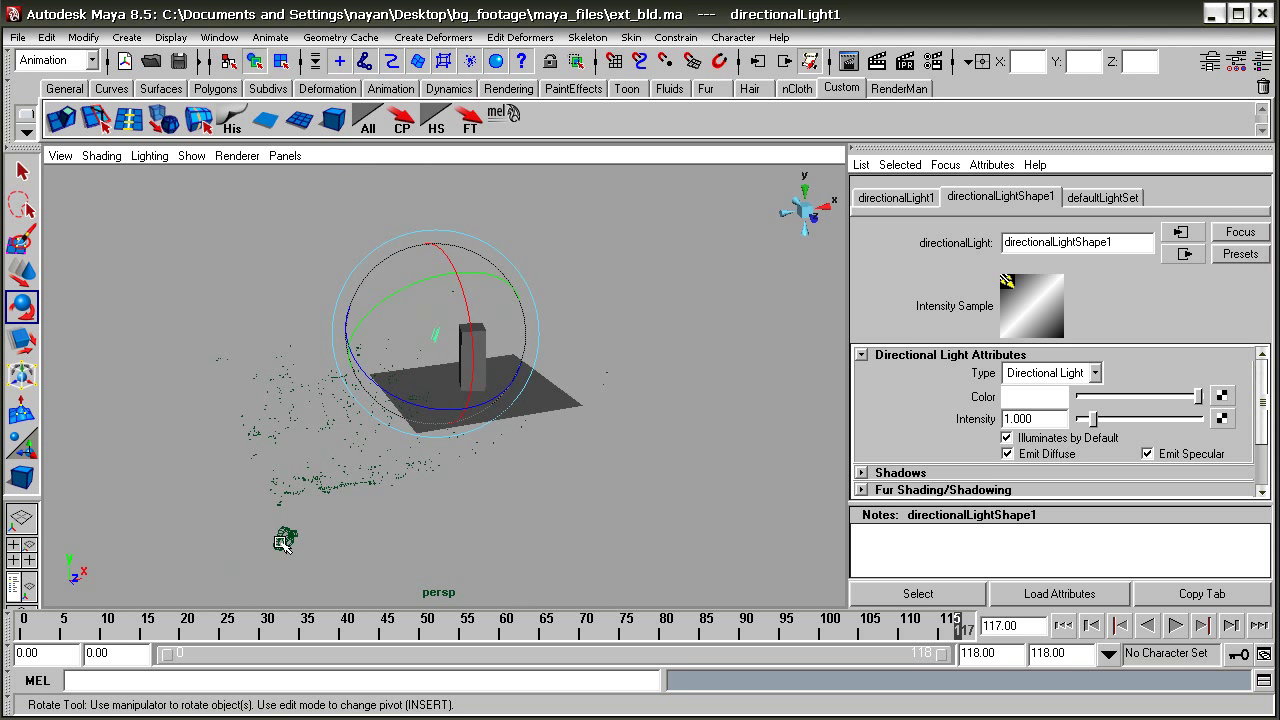
# - Select Camera_1_1 and look through the tracked camera
pyautogui.click(286, 538)
pyautogui.click(285, 155)
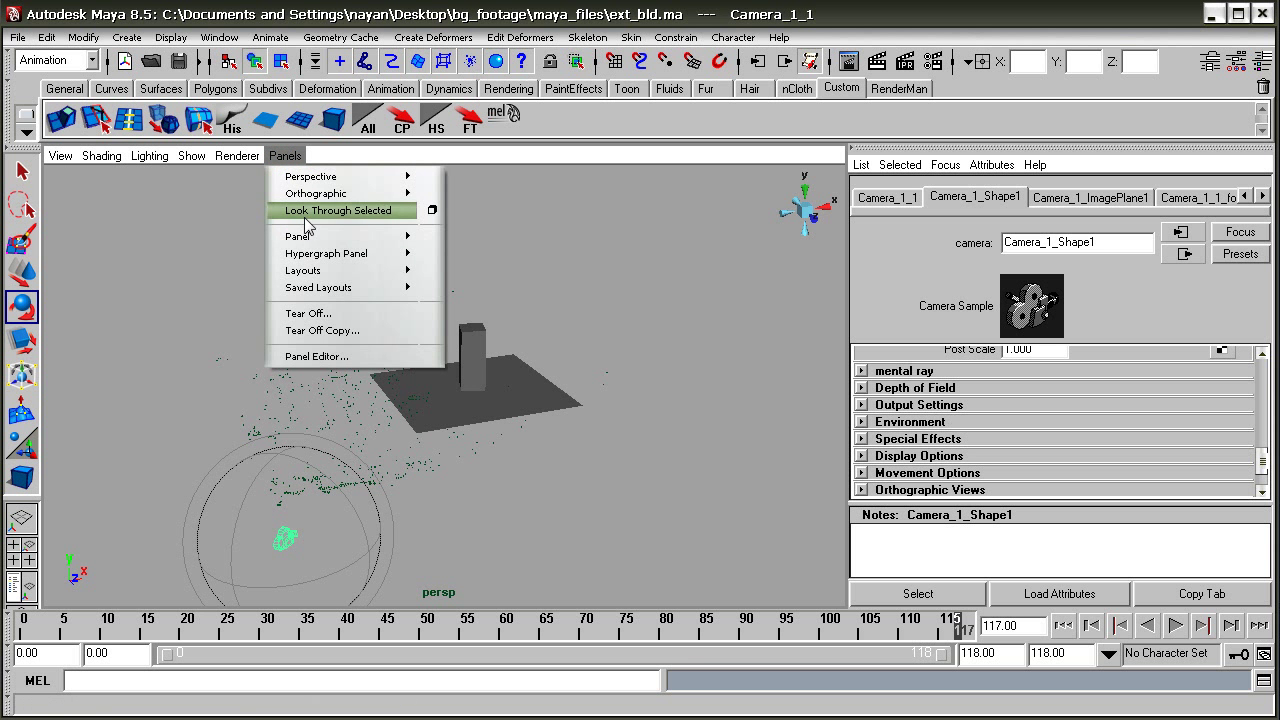
pyautogui.click(300, 210)
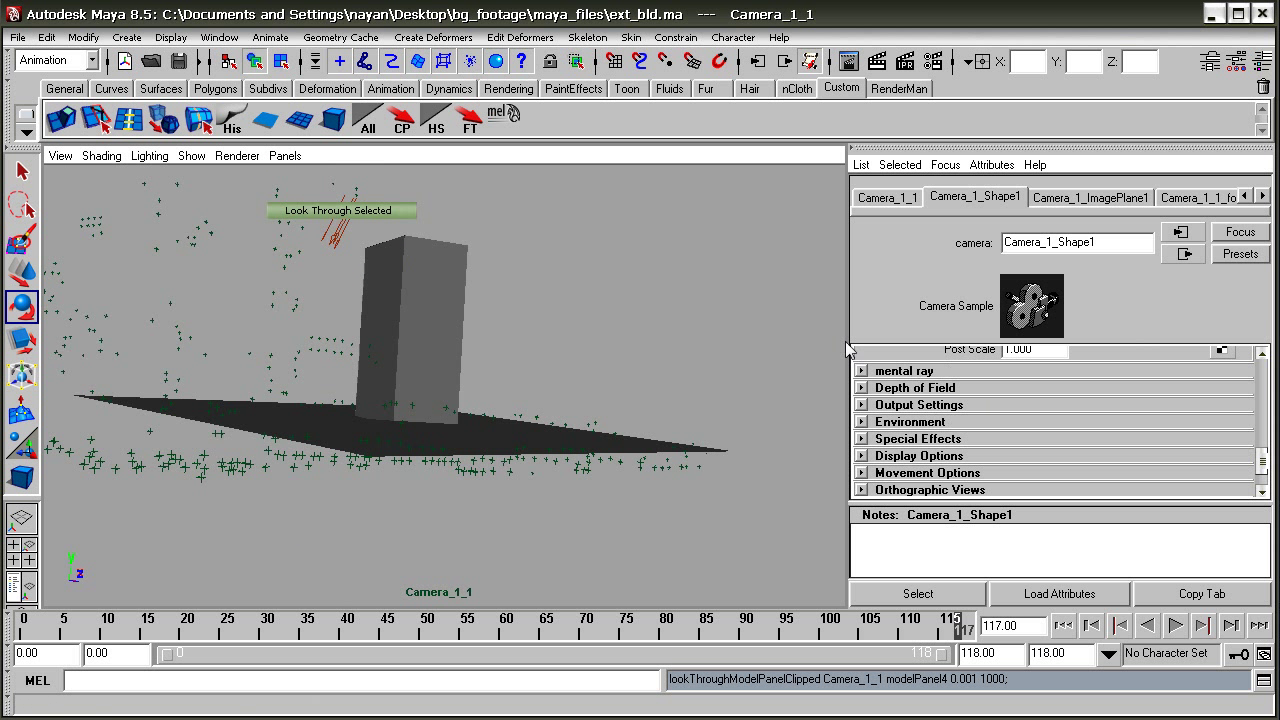
# - Set Camera_1_ImagePlane1 back to Attached To Camera and raise its Alpha Gain
pyautogui.click(1095, 197)
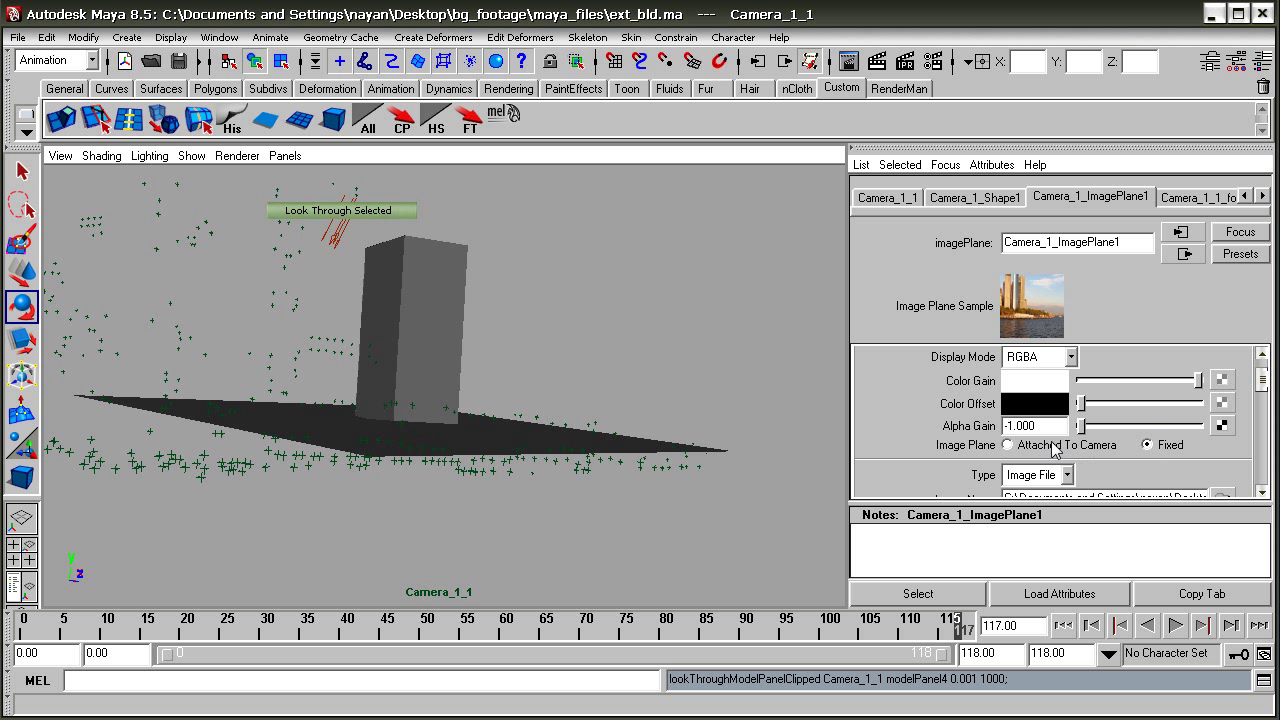
pyautogui.click(1008, 445)
pyautogui.moveTo(1122, 428)
pyautogui.mouseDown()
pyautogui.moveTo(1168, 432)
pyautogui.moveTo(1127, 432)
pyautogui.mouseUp()
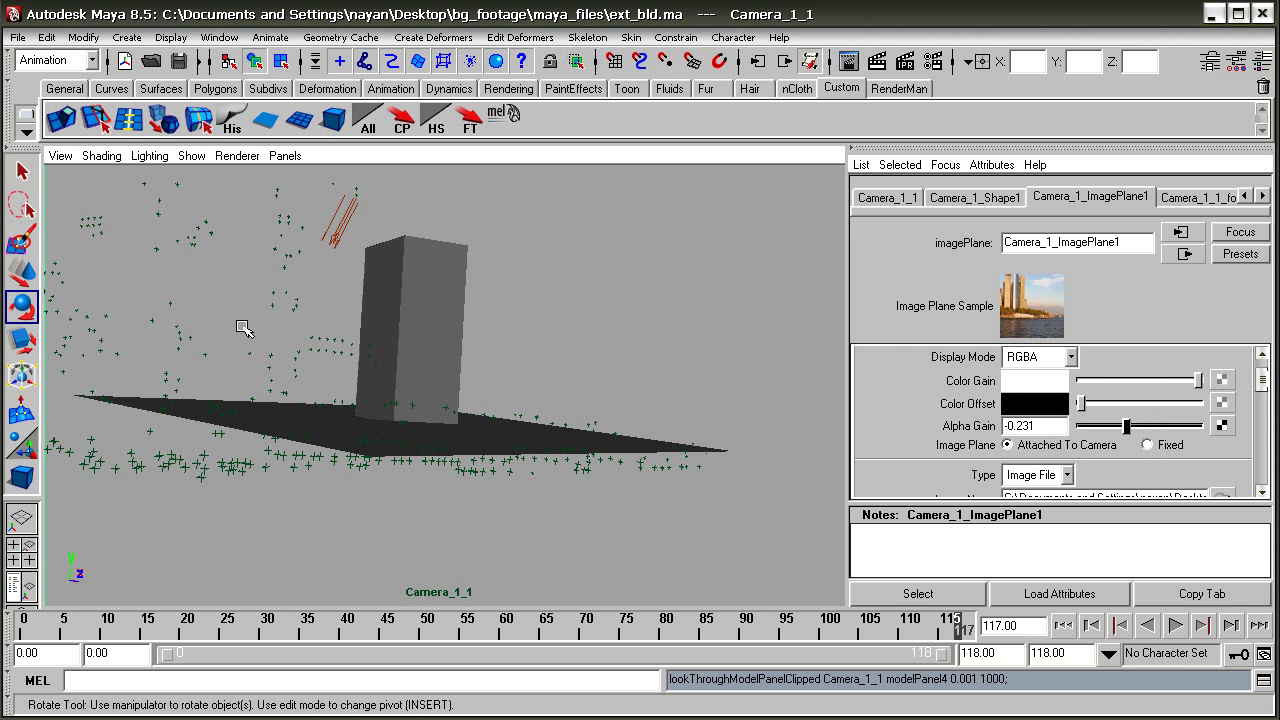
# - Undo back to the persp camera view and render a test frame
pyautogui.moveTo(352, 188); pyautogui.dragTo(166, 329)
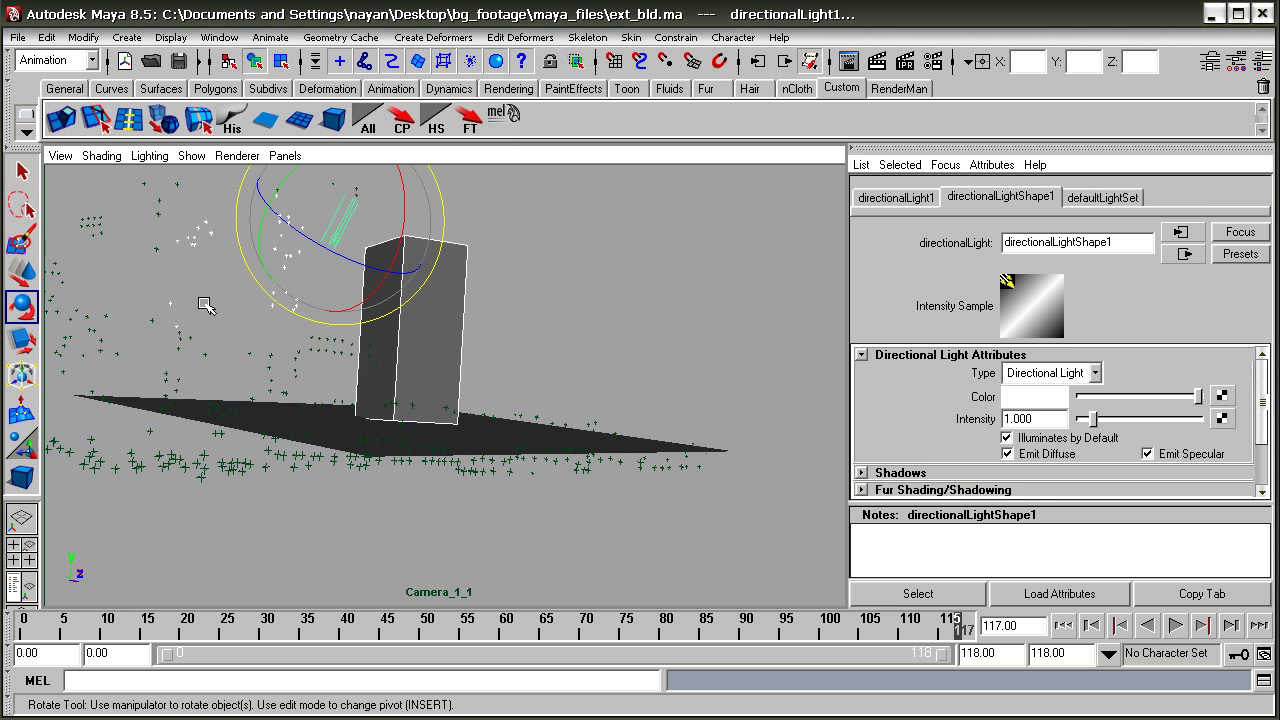
pyautogui.hotkey('ctrl', 'z')
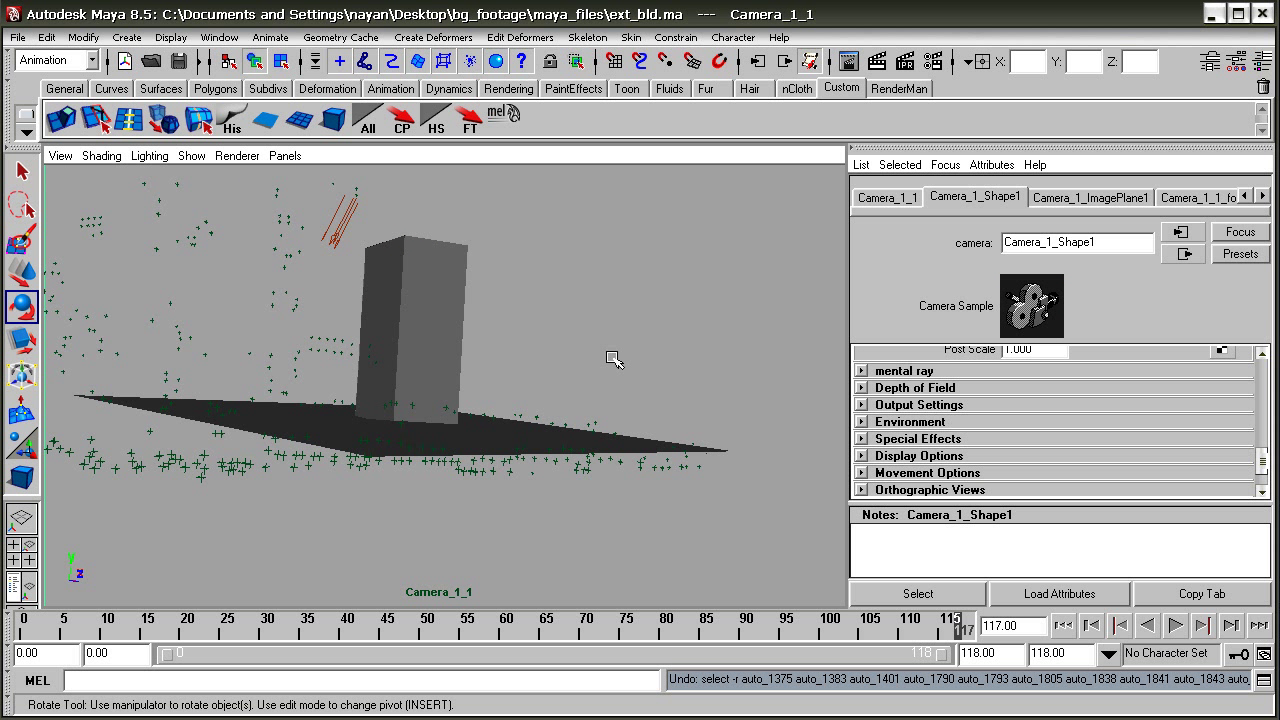
pyautogui.hotkey('ctrl', 'z')
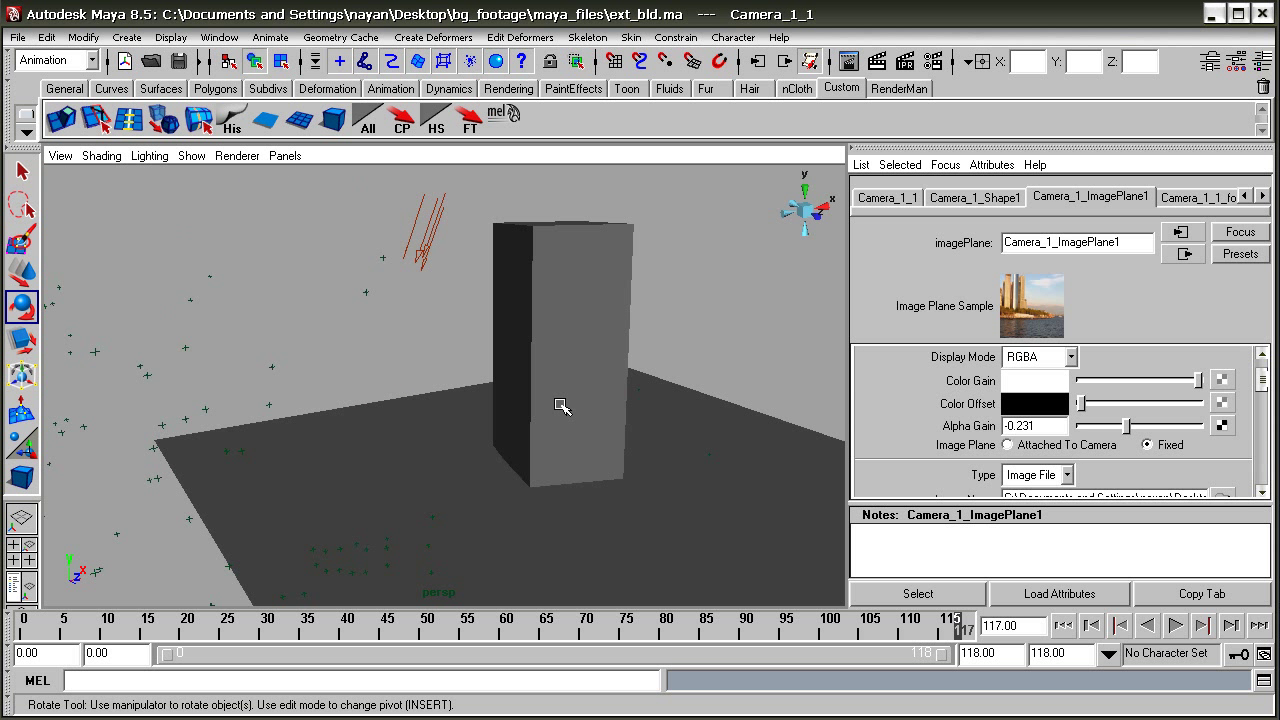
pyautogui.click(848, 61)
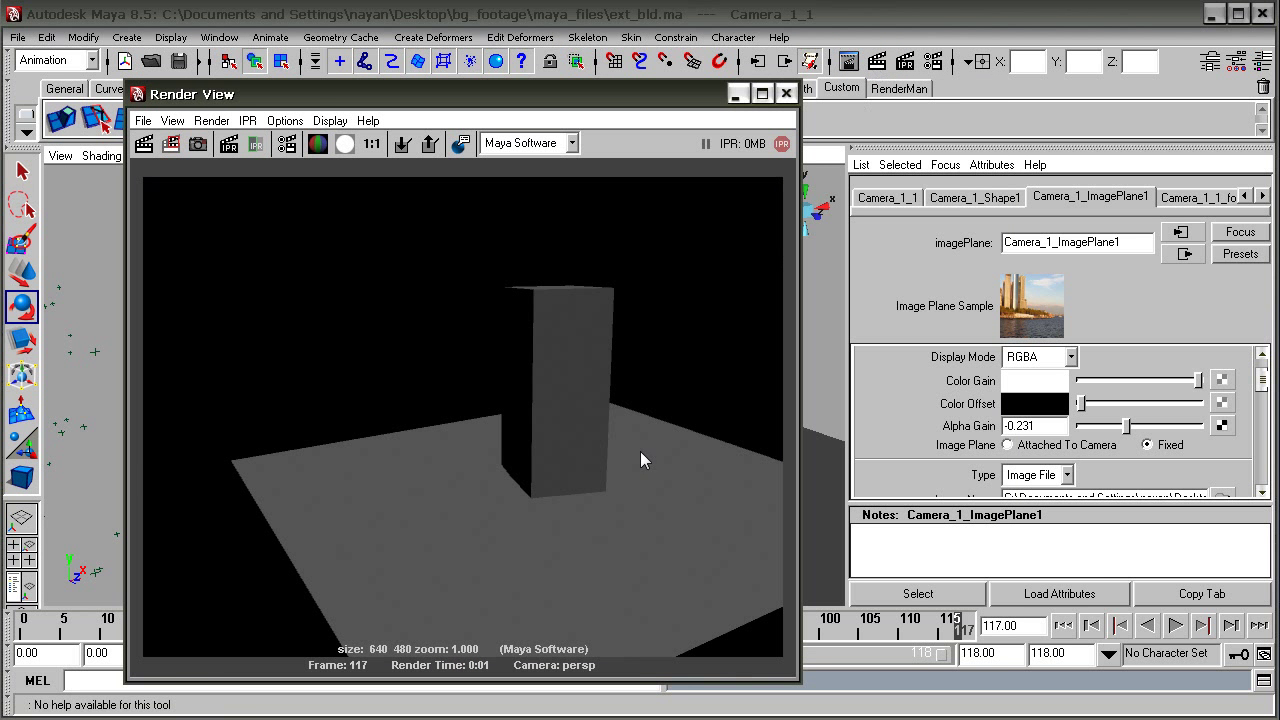
pyautogui.click(786, 93)
pyautogui.click(430, 236)
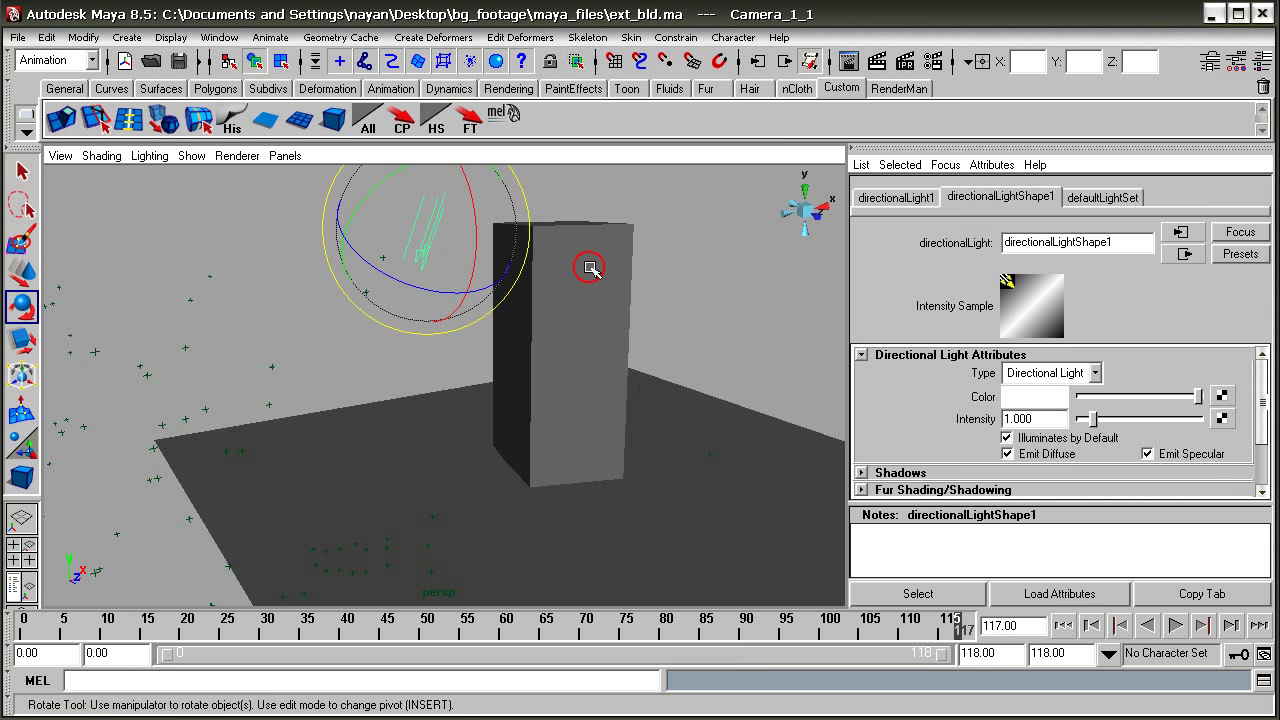
pyautogui.click(896, 197)
pyautogui.click(1000, 196)
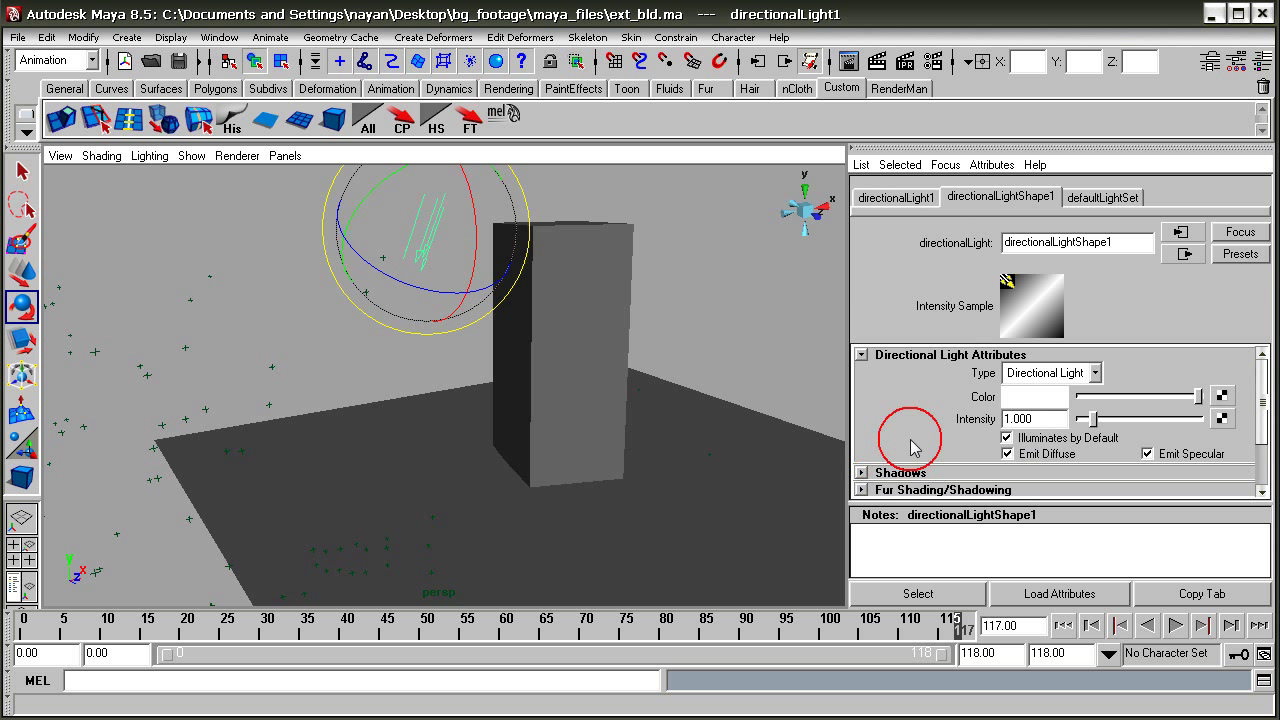
pyautogui.click(861, 472)
pyautogui.scroll(-5, 1012, 458)
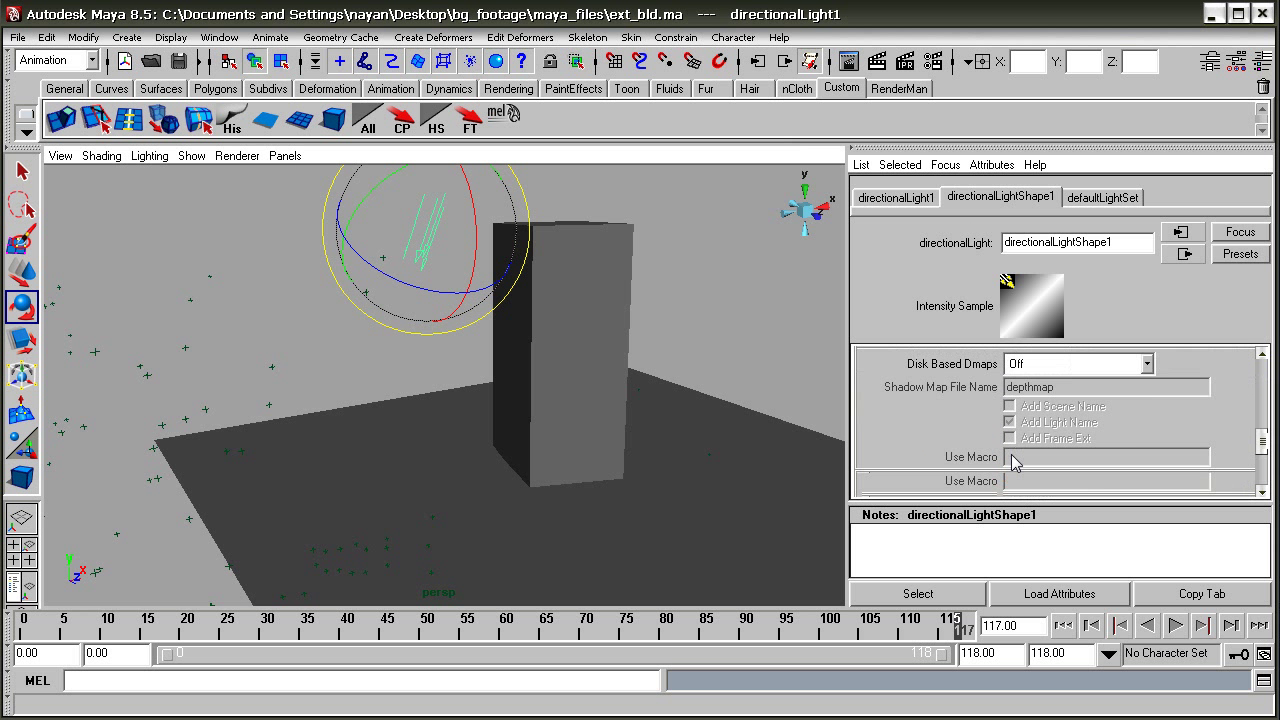
pyautogui.scroll(2, 1012, 458)
pyautogui.click(1159, 394)
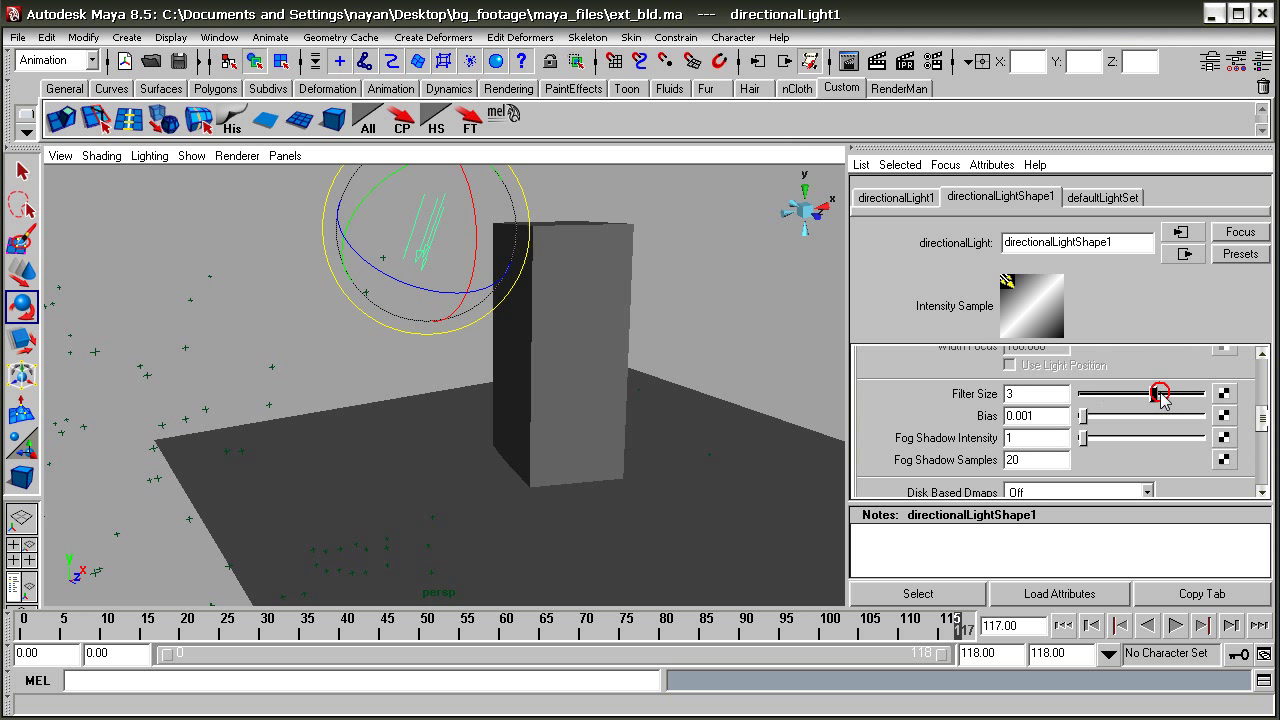
pyautogui.click(848, 61)
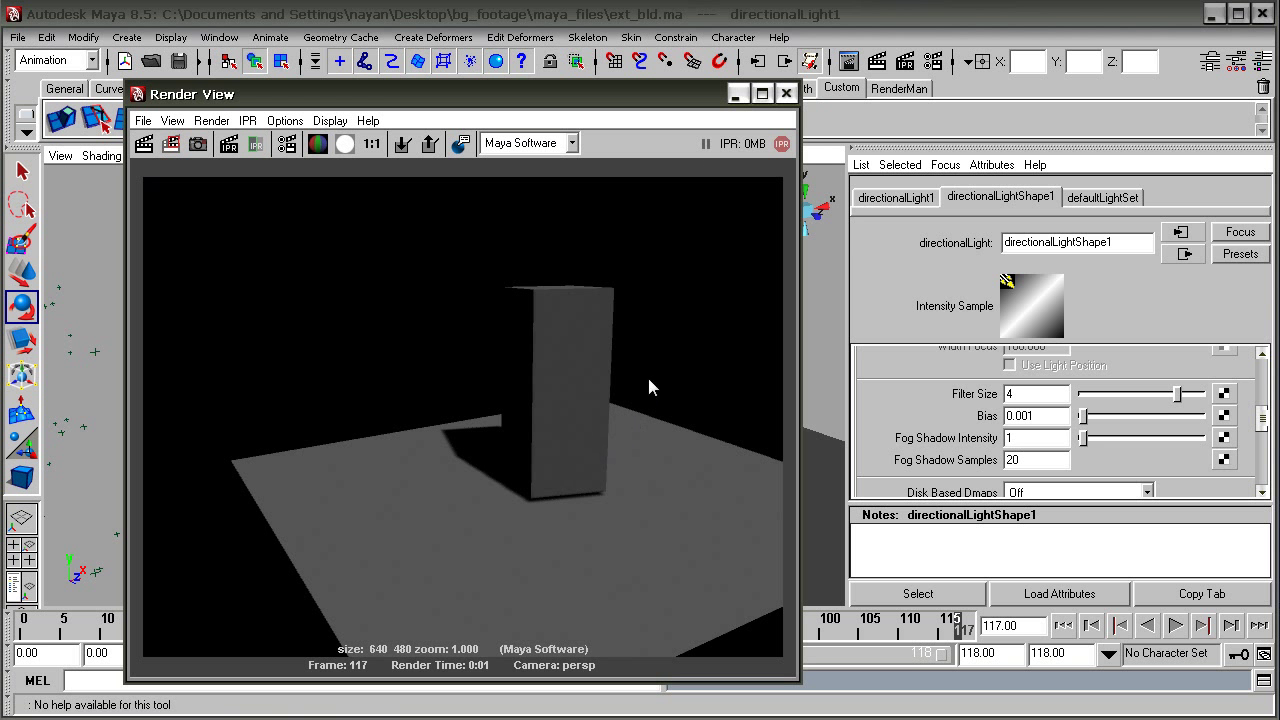
pyautogui.click(786, 93)
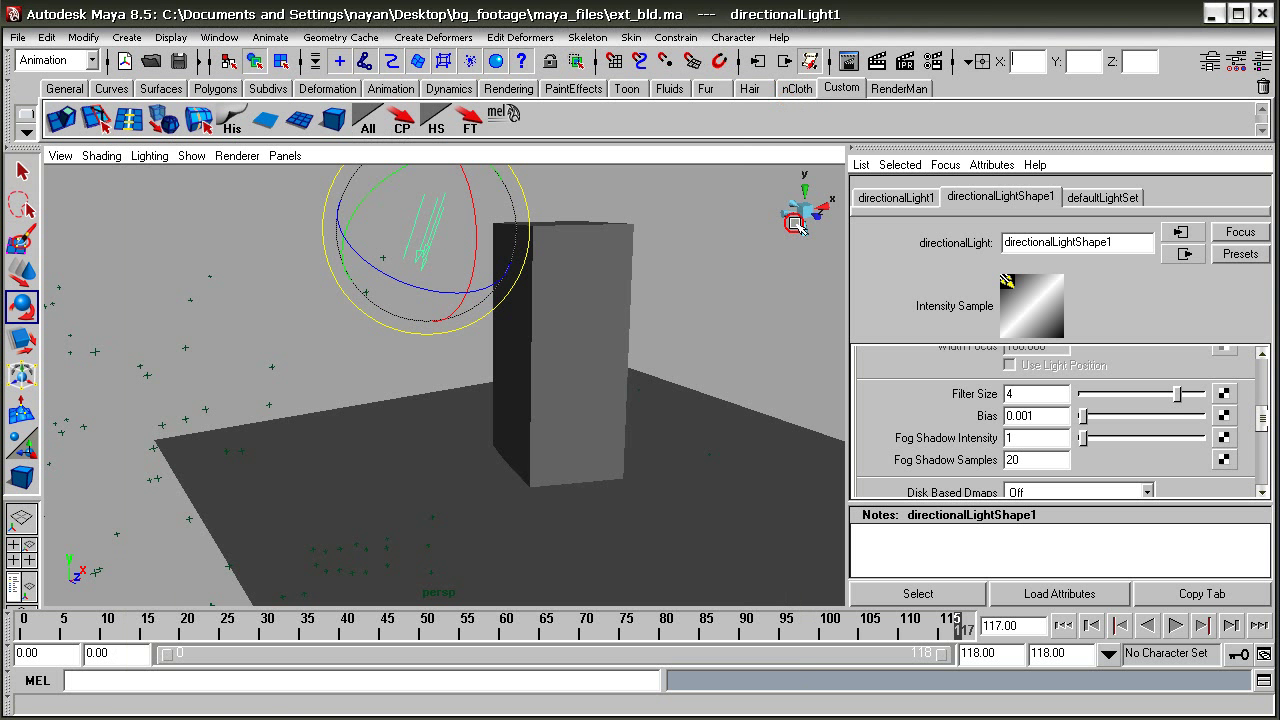
pyautogui.click(1043, 441)
pyautogui.scroll(3, 1033, 437)
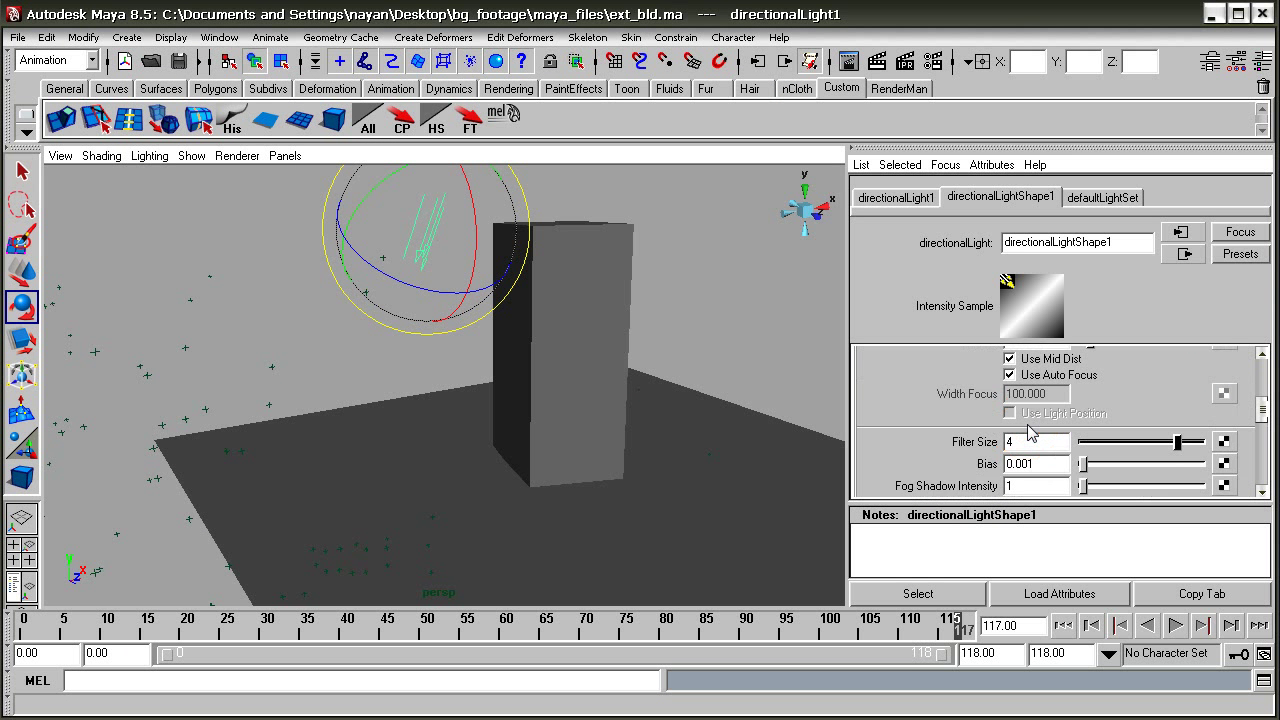
pyautogui.click(590, 297)
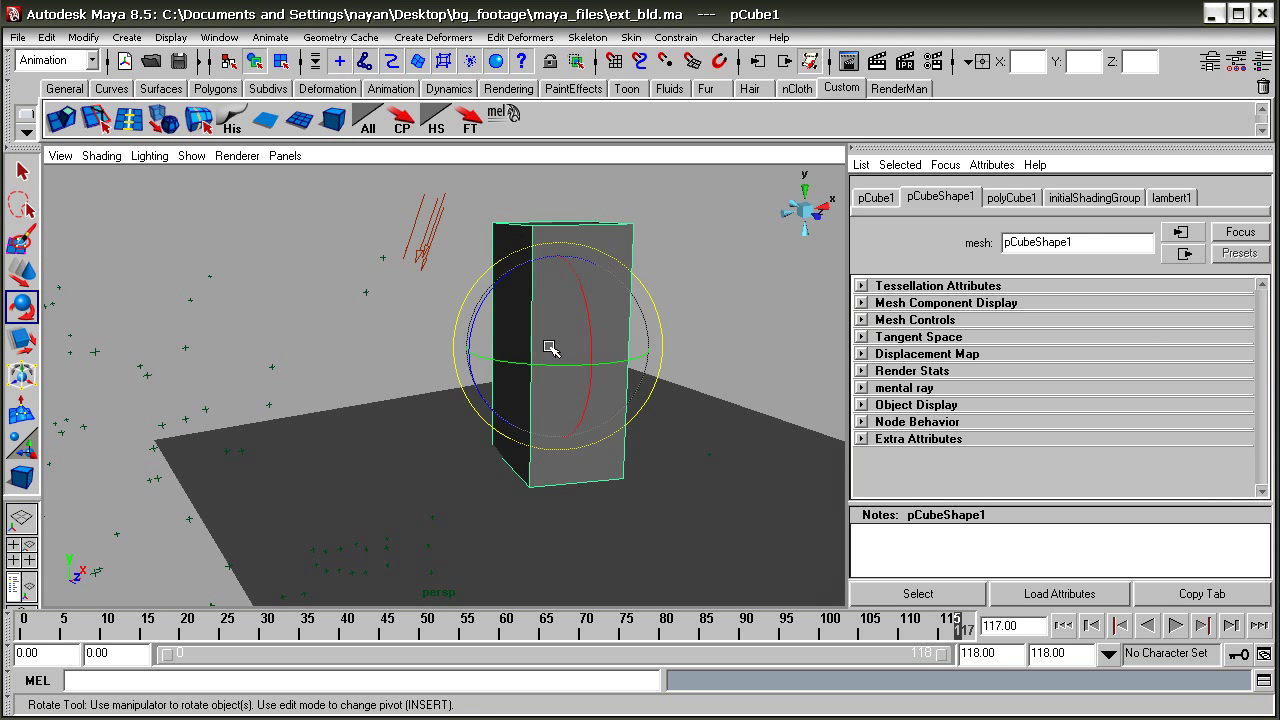
# - Assign the box a new Lambert material with a Checker texture driving its colour
pyautogui.keyDown('alt'); pyautogui.moveTo(571, 337); pyautogui.dragTo(560, 377); pyautogui.keyUp('alt')
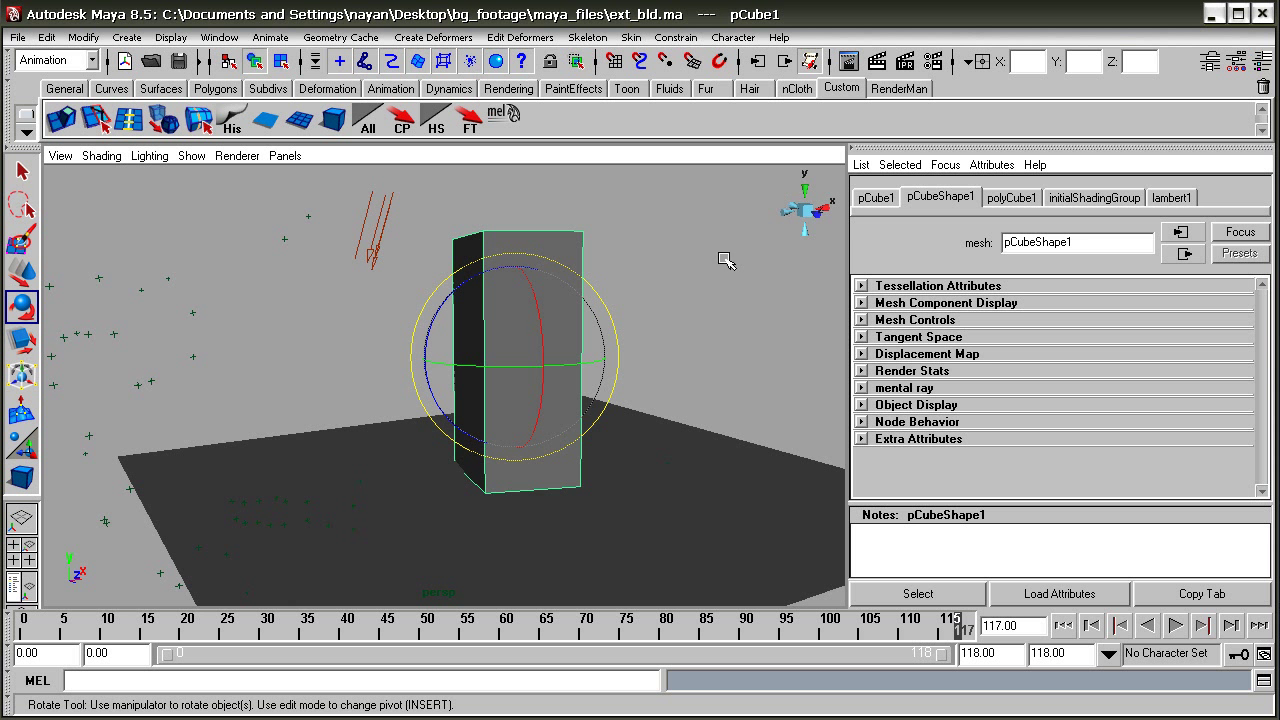
pyautogui.moveTo(544, 255); pyautogui.dragTo(712, 369, button='right')
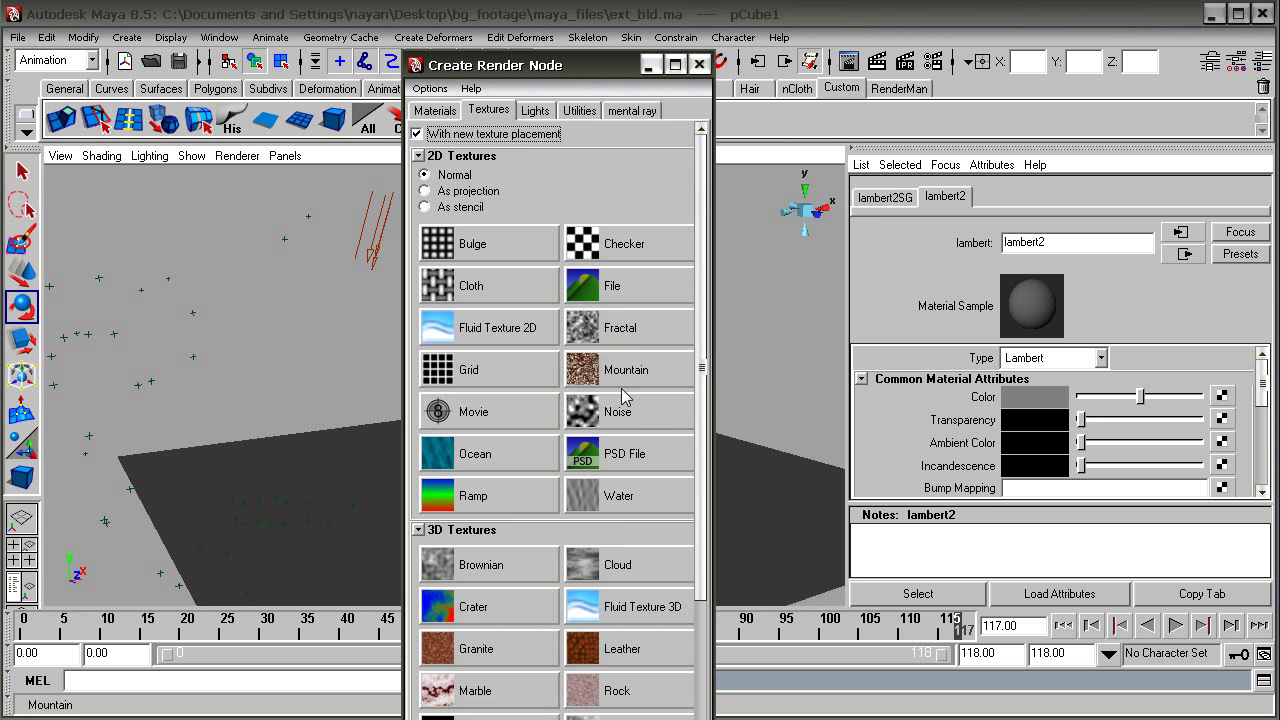
pyautogui.click(623, 244)
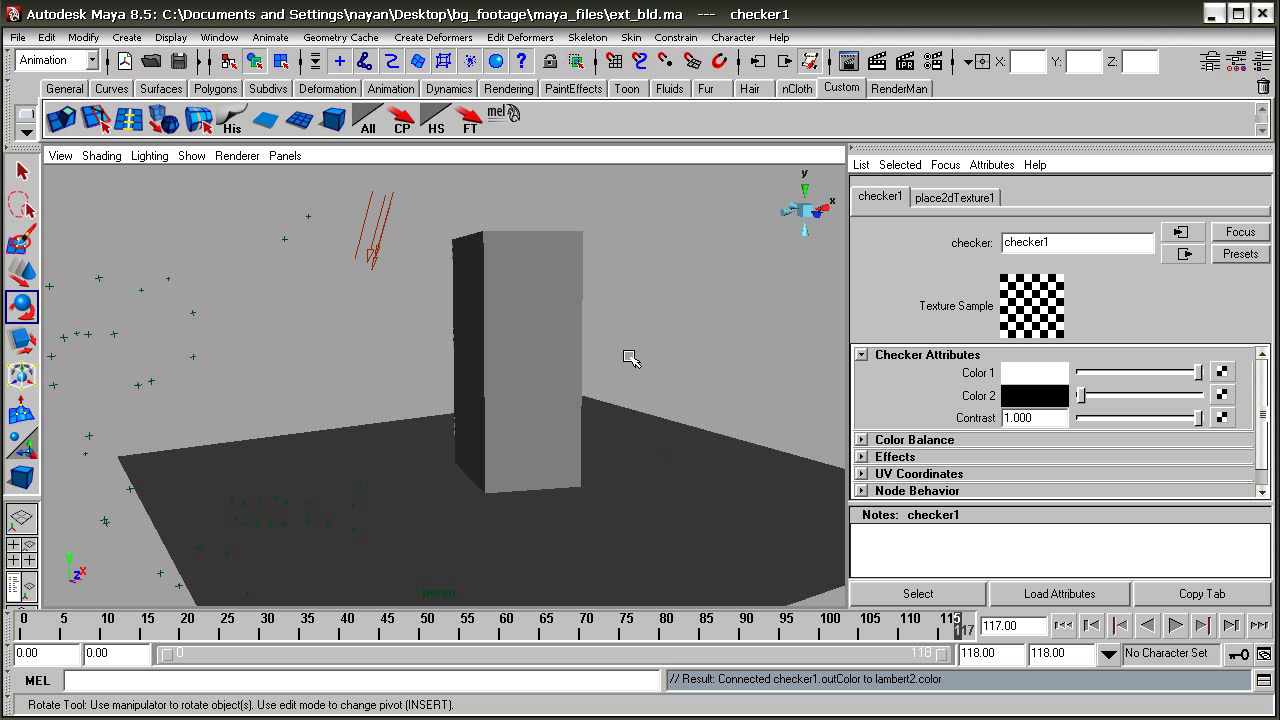
# - In place2dTexture1, set the checker's Repeat UV to 8 and 15
pyautogui.press('6')
pyautogui.click(954, 197)
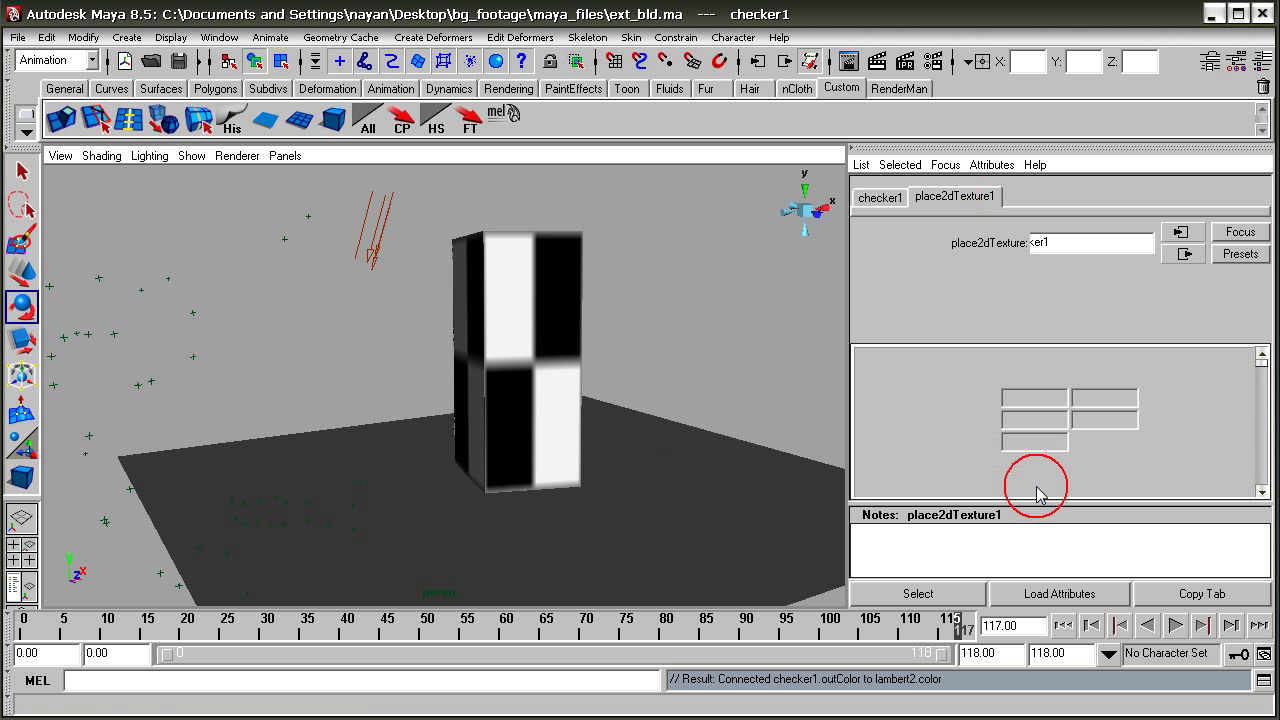
pyautogui.moveTo(1022, 502); pyautogui.dragTo(1024, 548)
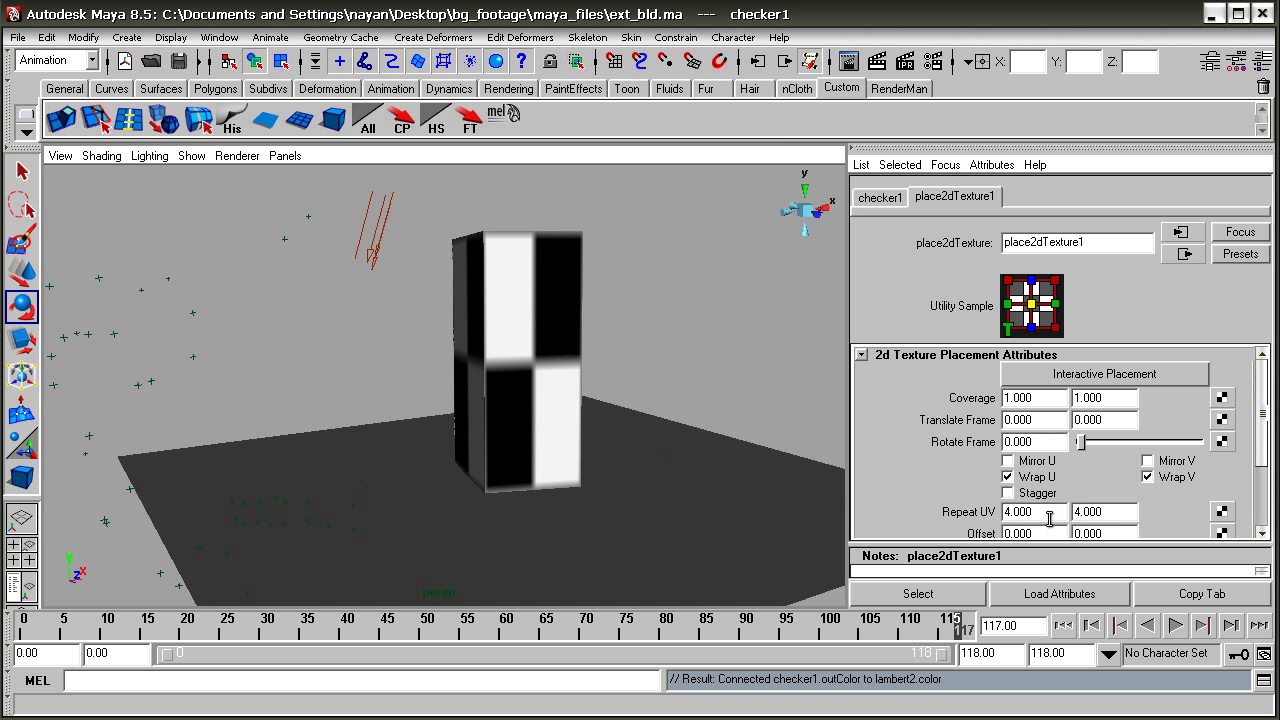
pyautogui.moveTo(1039, 513); pyautogui.dragTo(987, 522)
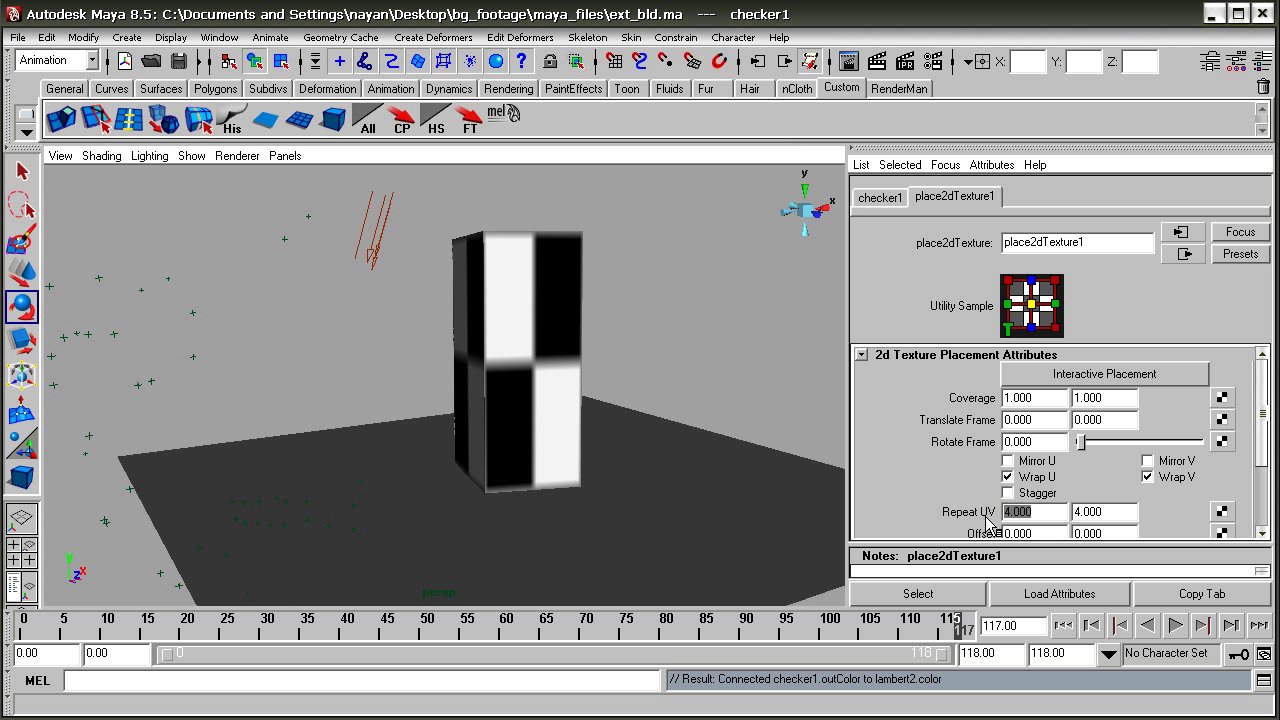
pyautogui.write('8')
pyautogui.press('Return')
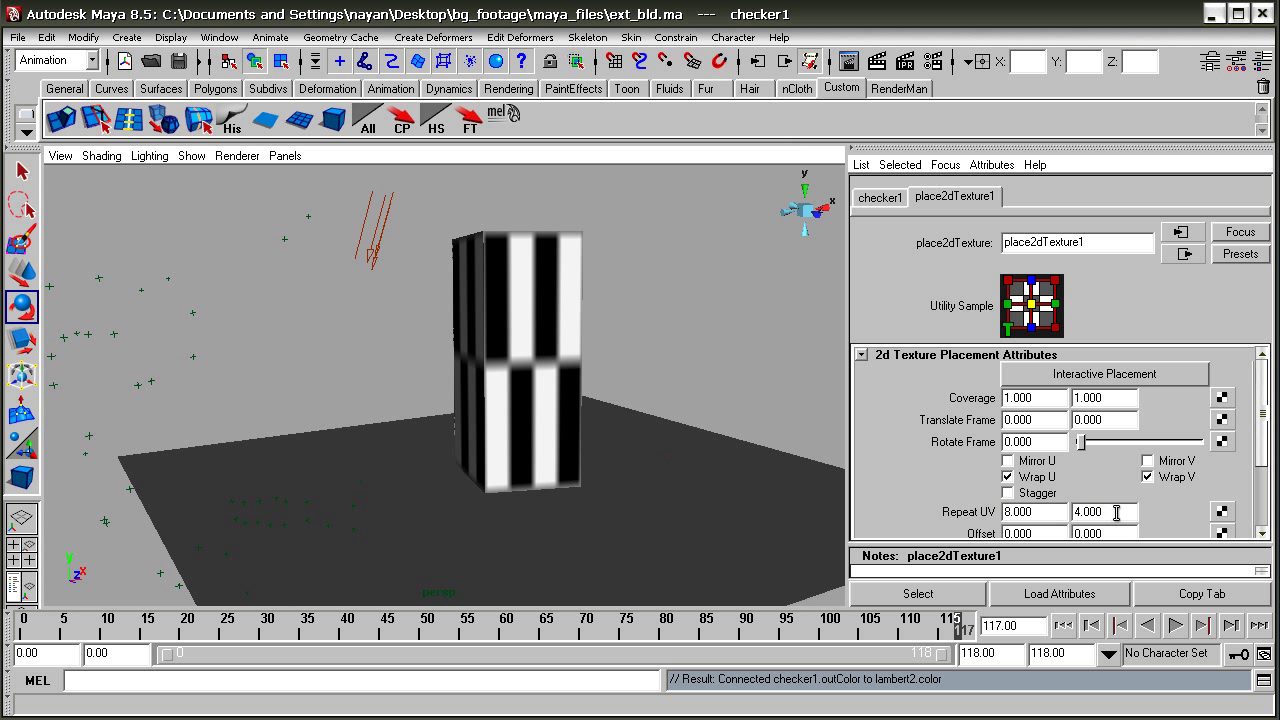
pyautogui.moveTo(1118, 513); pyautogui.dragTo(1060, 512)
pyautogui.write('10')
pyautogui.click(1047, 514)
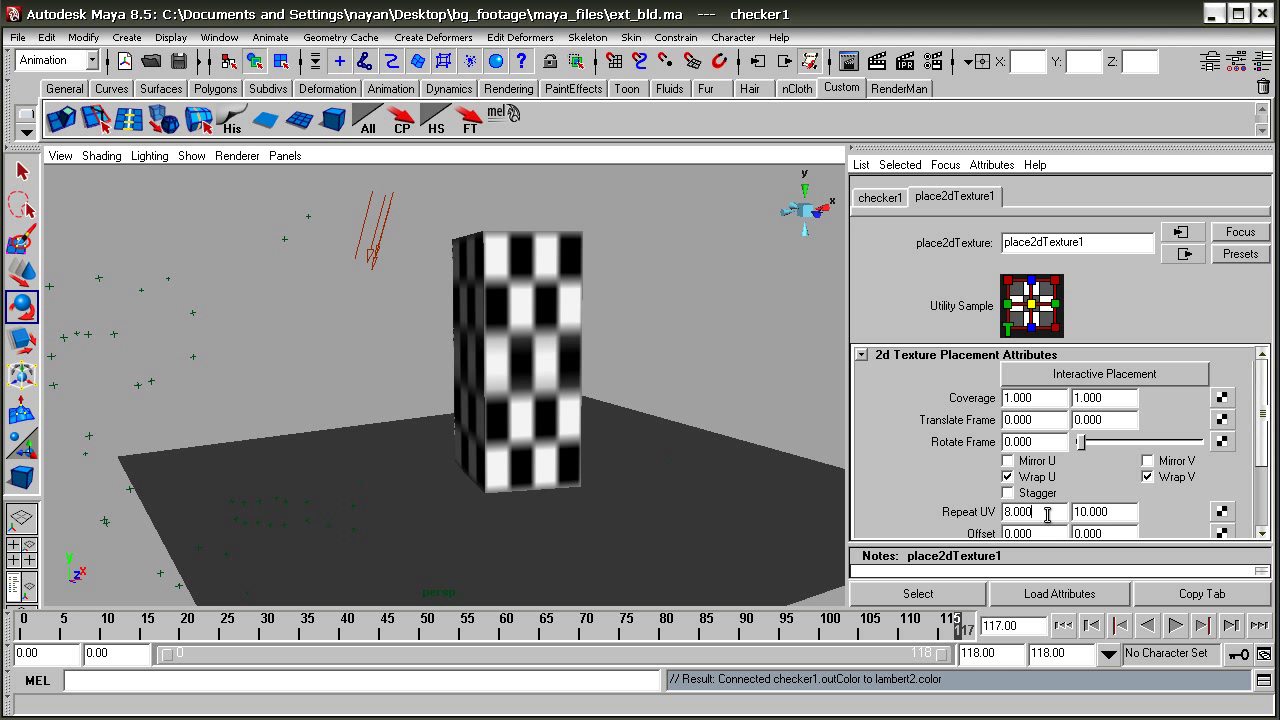
pyautogui.moveTo(1121, 516); pyautogui.dragTo(1062, 513)
pyautogui.write('15')
pyautogui.click(1049, 516)
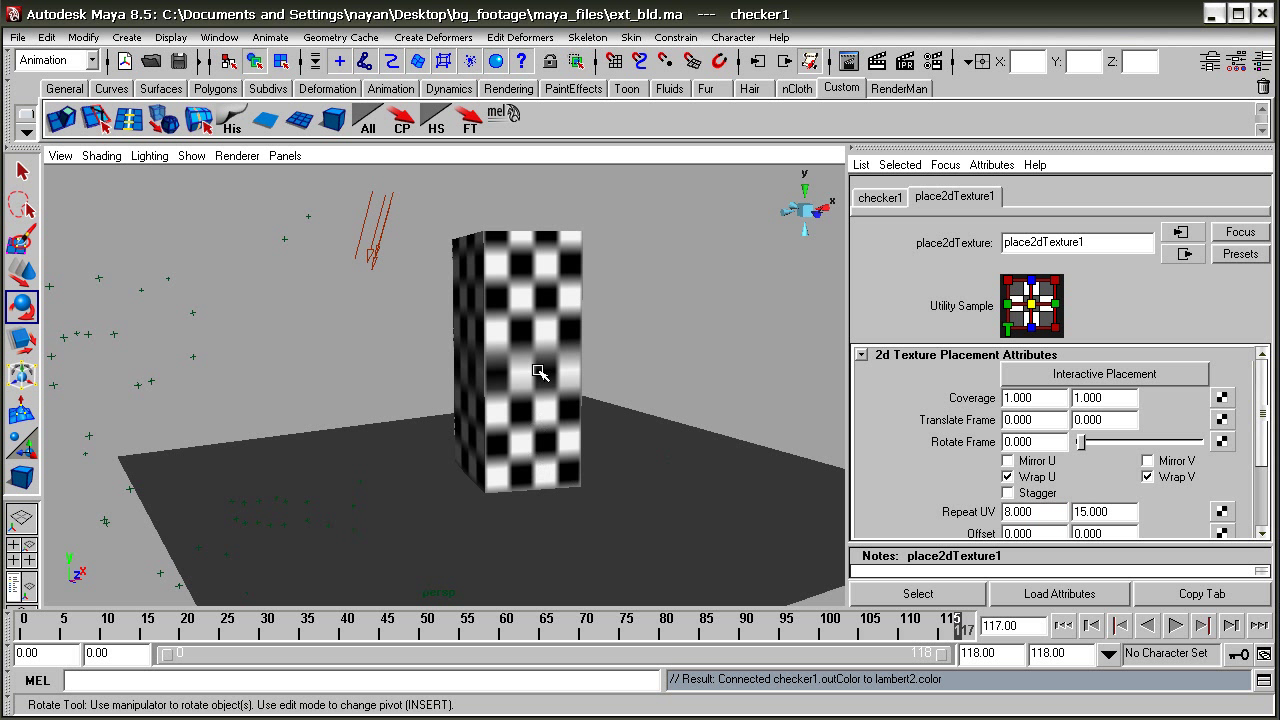
# - Render a test frame to check the 8 by 15 checker tiling, then tumble the view
pyautogui.click(883, 64)
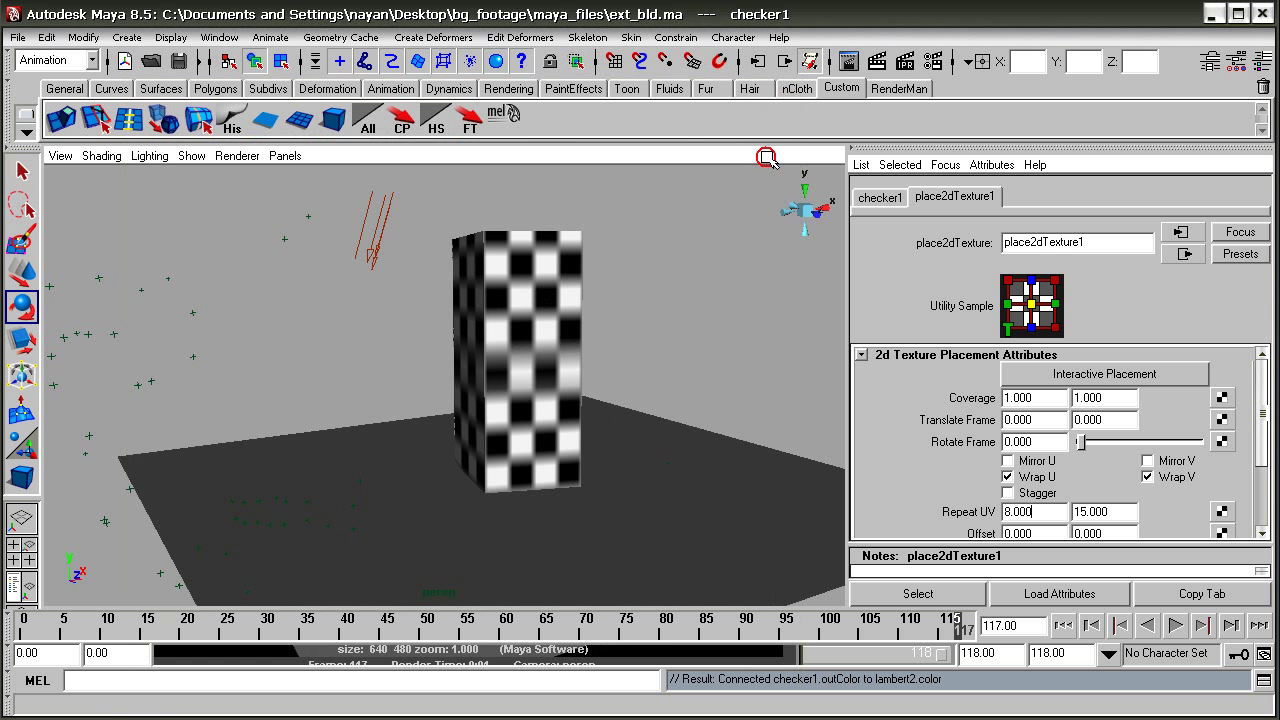
pyautogui.click(786, 93)
pyautogui.keyDown('alt'); pyautogui.moveTo(607, 335); pyautogui.dragTo(571, 371); pyautogui.keyUp('alt')
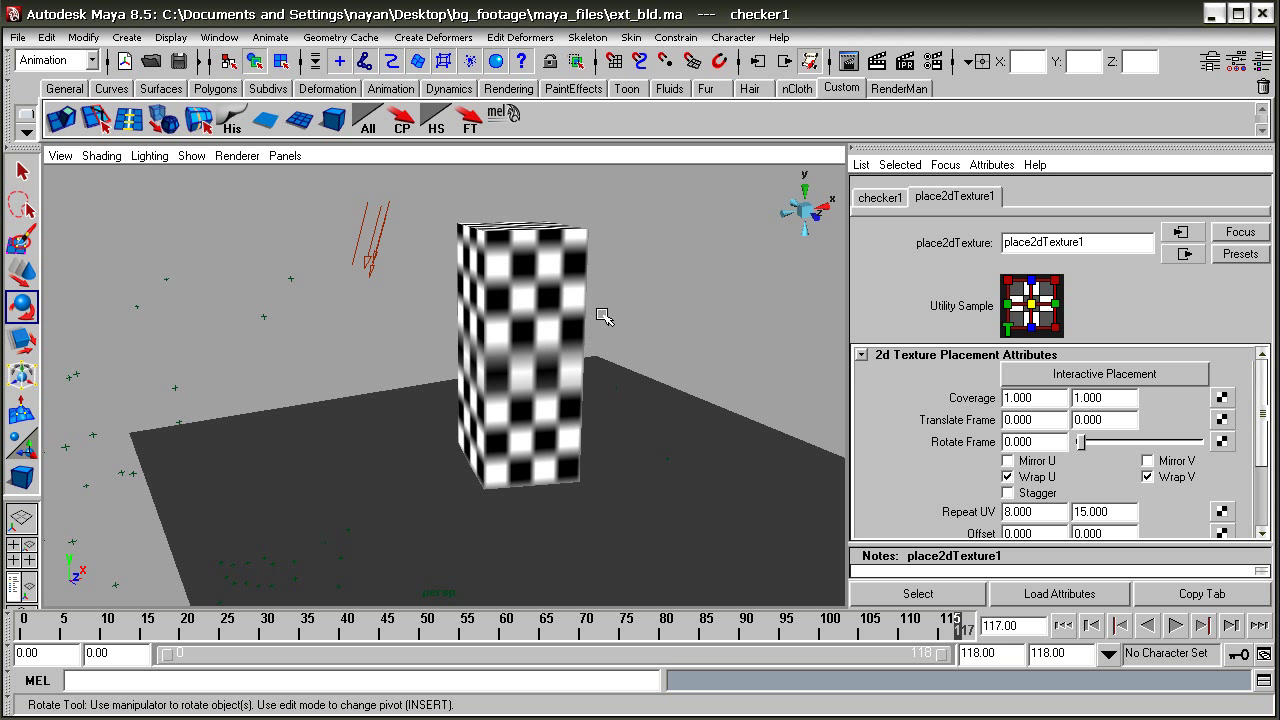
pyautogui.keyDown('alt'); pyautogui.moveTo(604, 317); pyautogui.dragTo(429, 240); pyautogui.keyUp('alt')
# - Duplicate the directional light and rotate the copy to a new angle
pyautogui.click(376, 240)
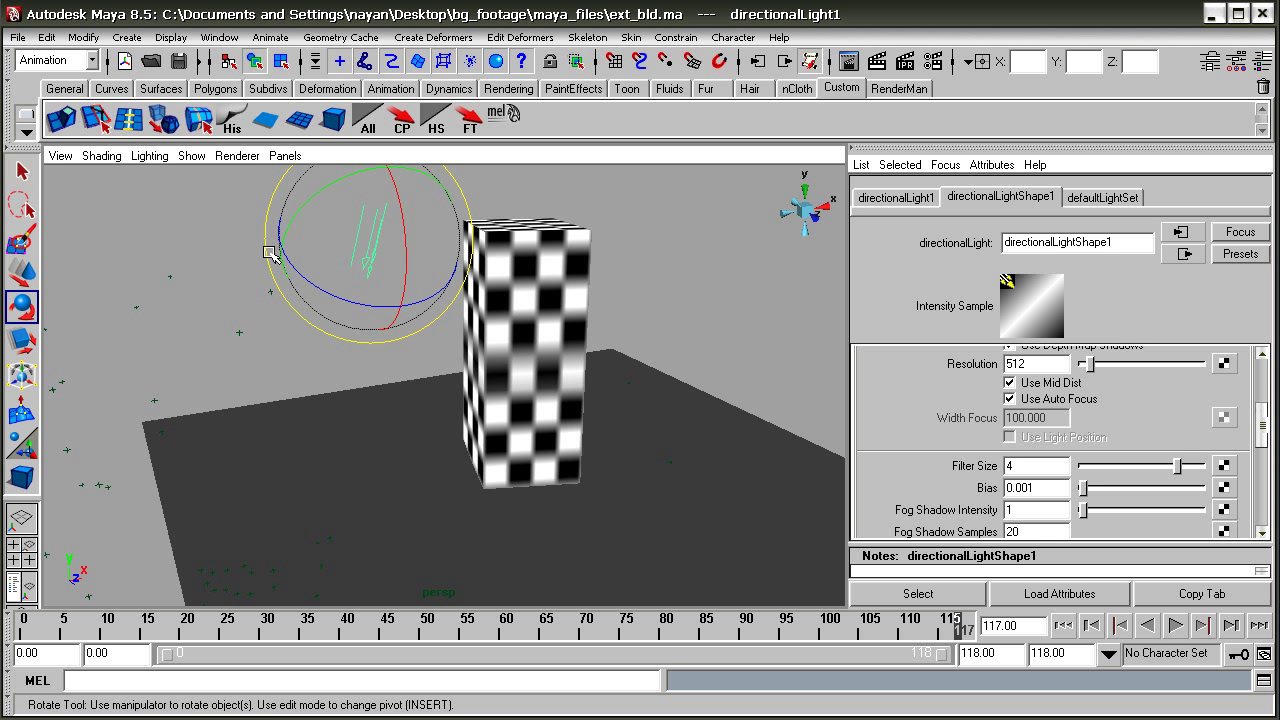
pyautogui.click(47, 37)
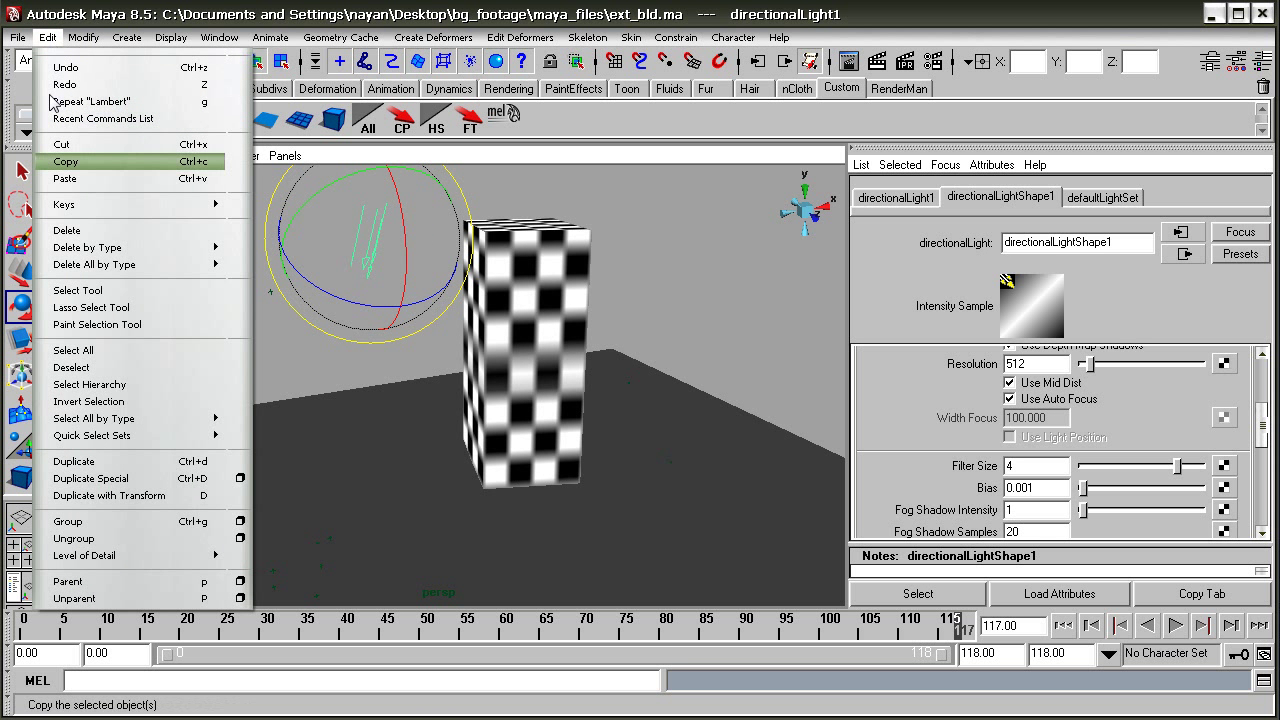
pyautogui.click(90, 461)
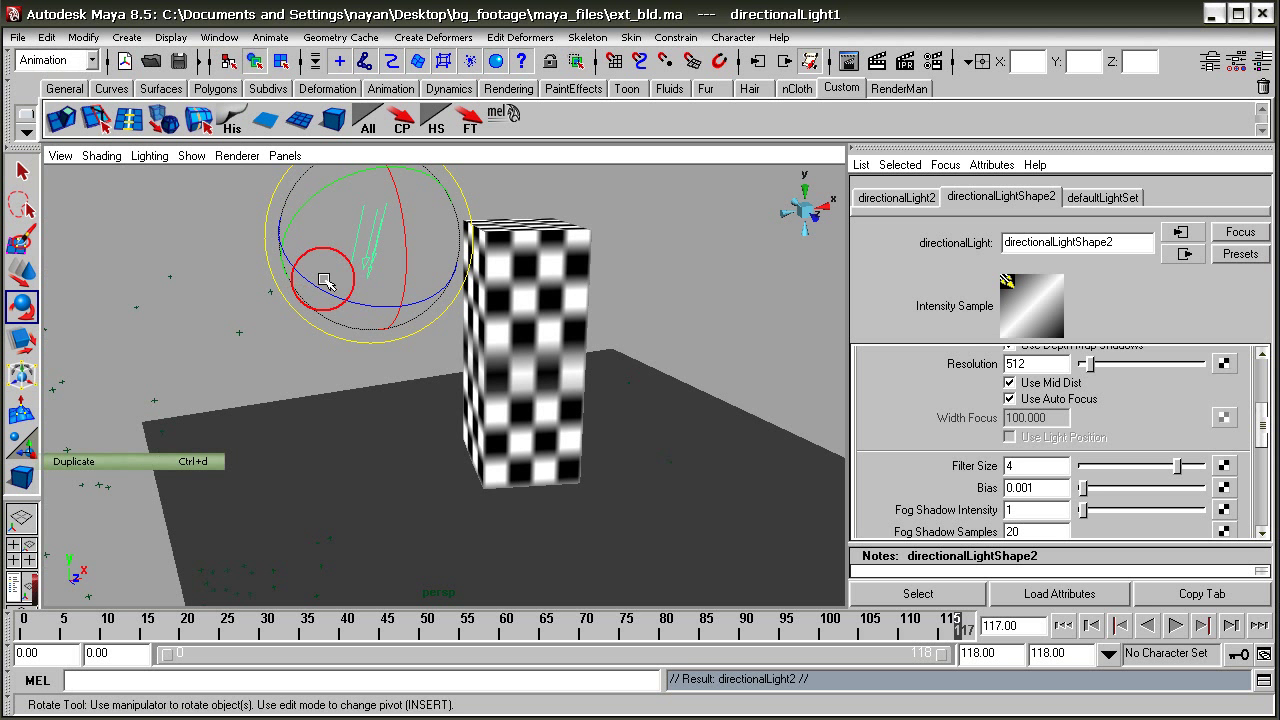
pyautogui.moveTo(350, 187); pyautogui.dragTo(350, 258)
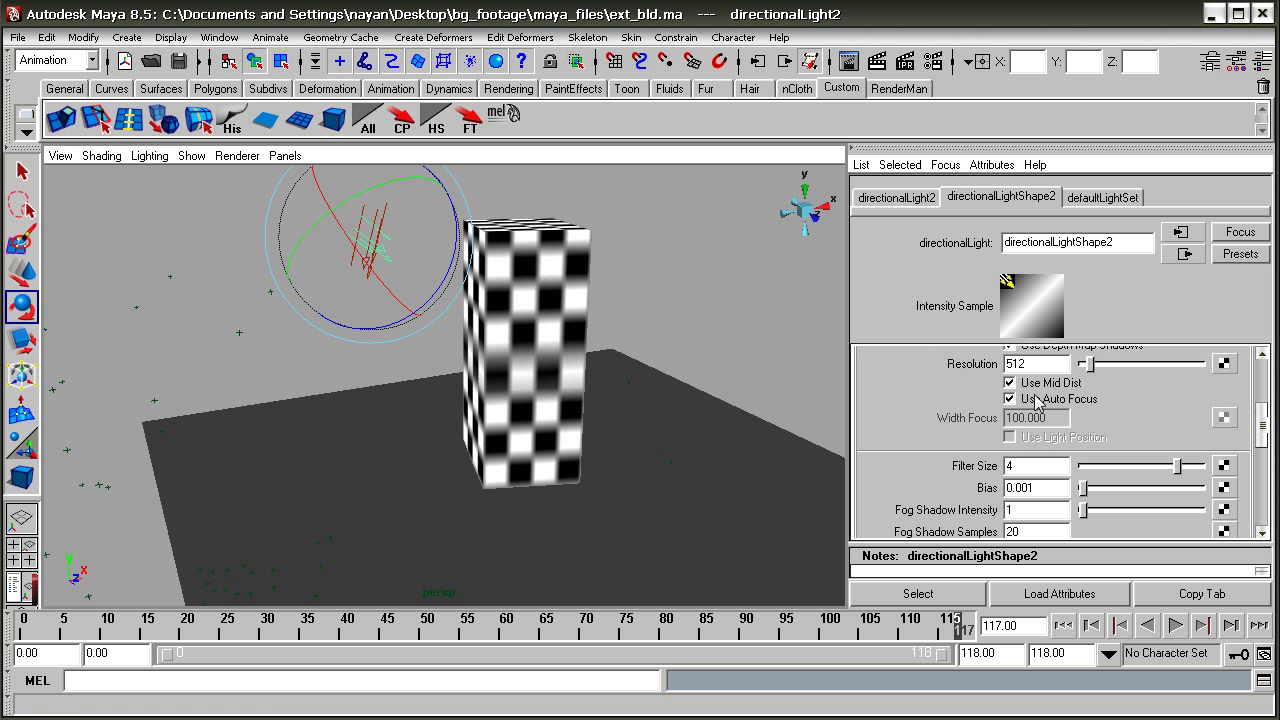
# - Turn off depth map shadows on the new light, set its intensity to 0.427, and test-render
pyautogui.scroll(3, 1040, 472)
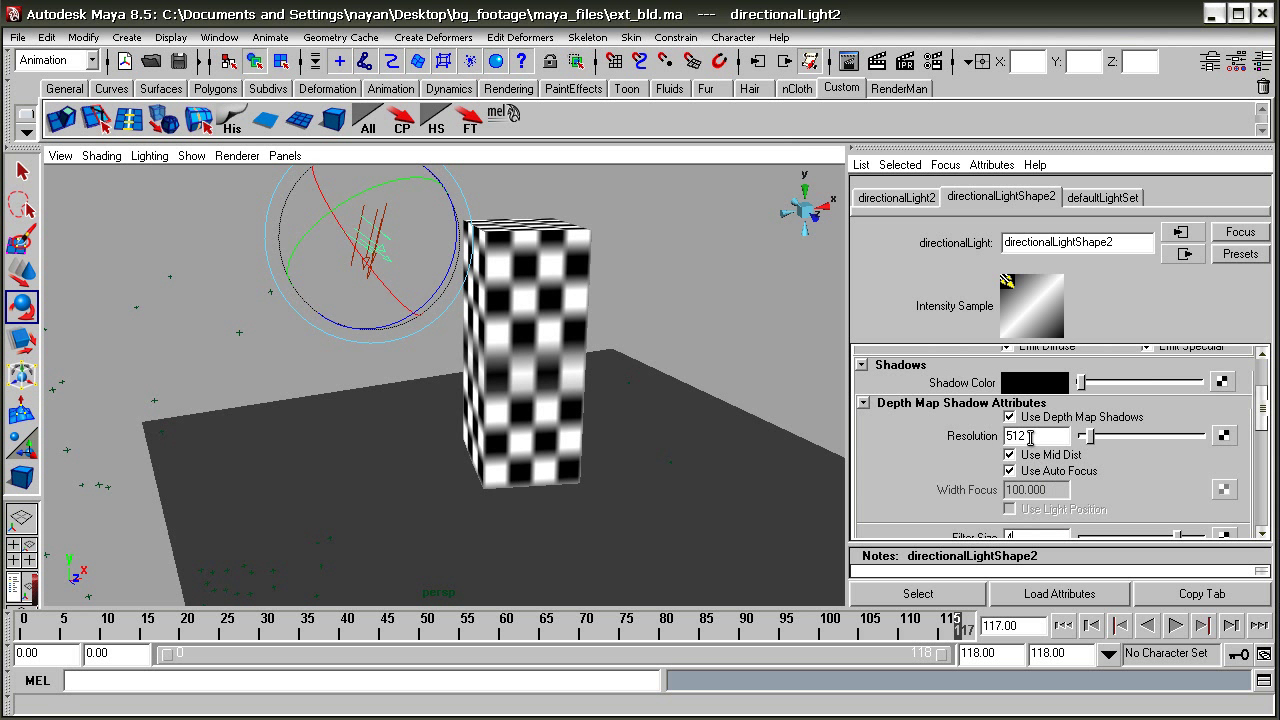
pyautogui.click(1010, 417)
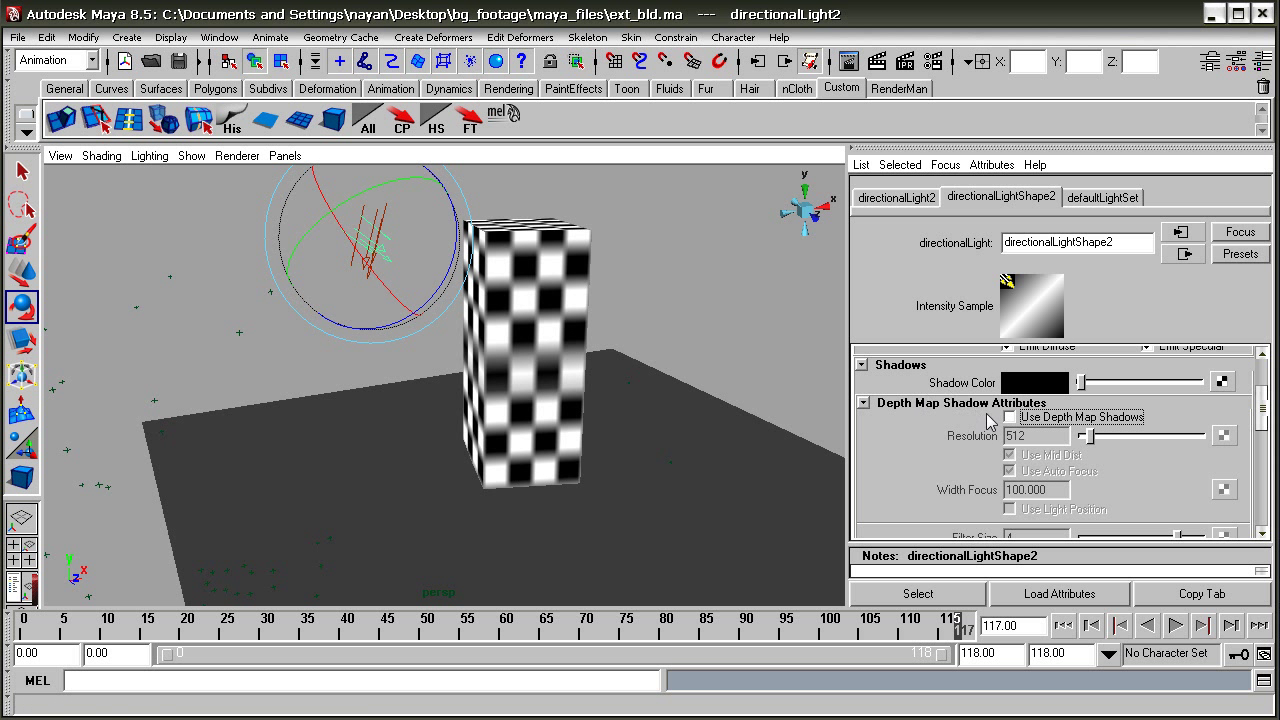
pyautogui.scroll(5, 1028, 420)
pyautogui.moveTo(1086, 420); pyautogui.dragTo(1080, 420)
pyautogui.keyDown('alt'); pyautogui.moveTo(645, 385); pyautogui.dragTo(705, 315); pyautogui.keyUp('alt')
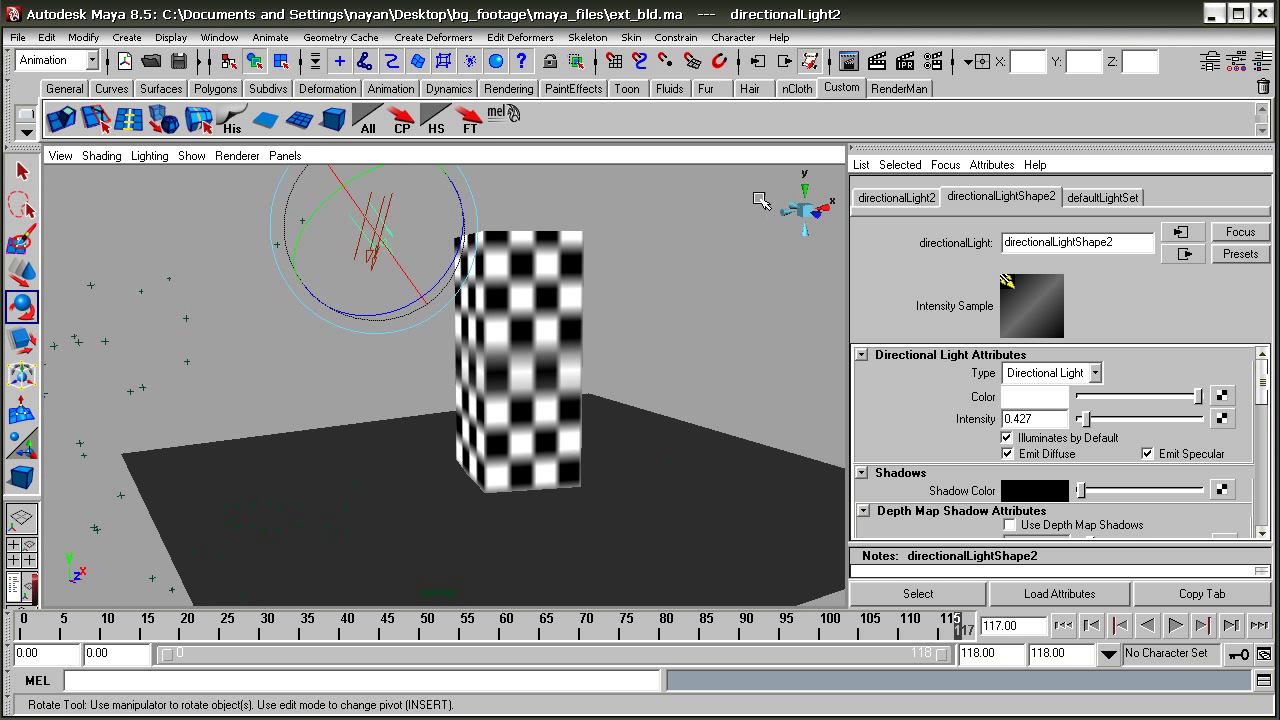
pyautogui.click(877, 62)
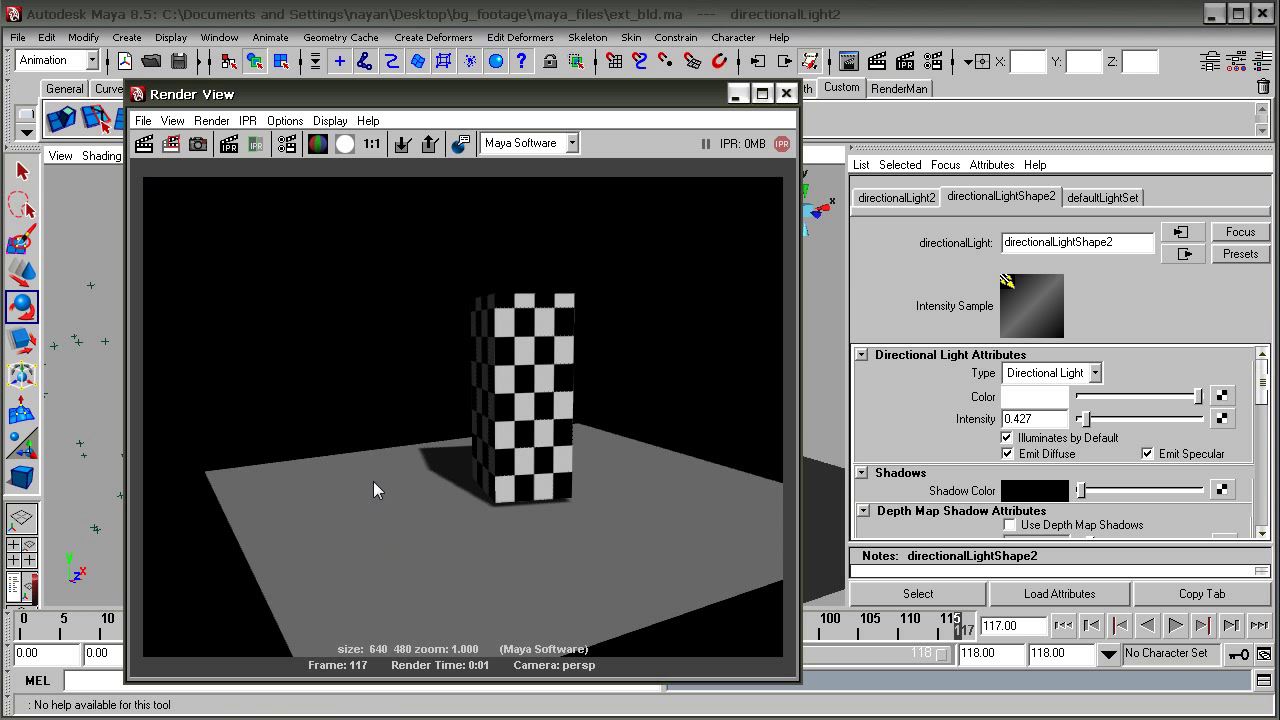
pyautogui.click(786, 93)
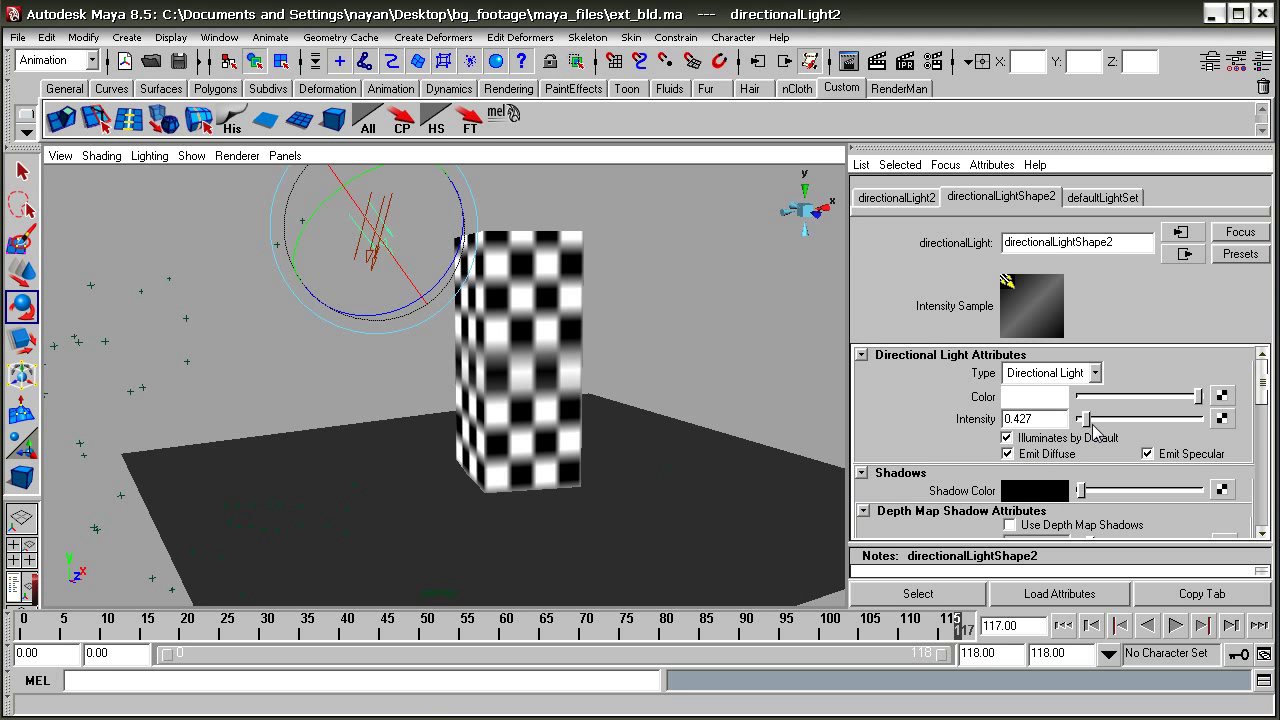
# - Raise the new light's intensity to 0.684, then 0.855, with test renders, then re-aim the light
pyautogui.moveTo(1086, 419); pyautogui.dragTo(1091, 419)
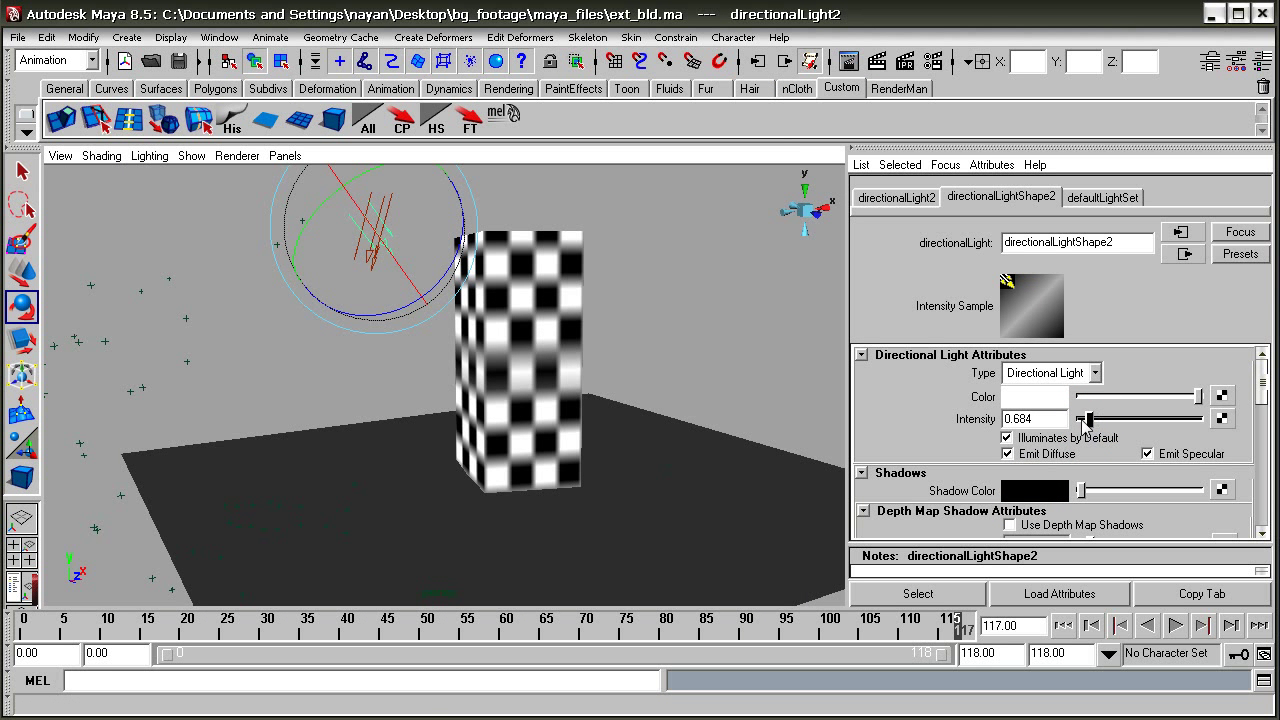
pyautogui.click(878, 61)
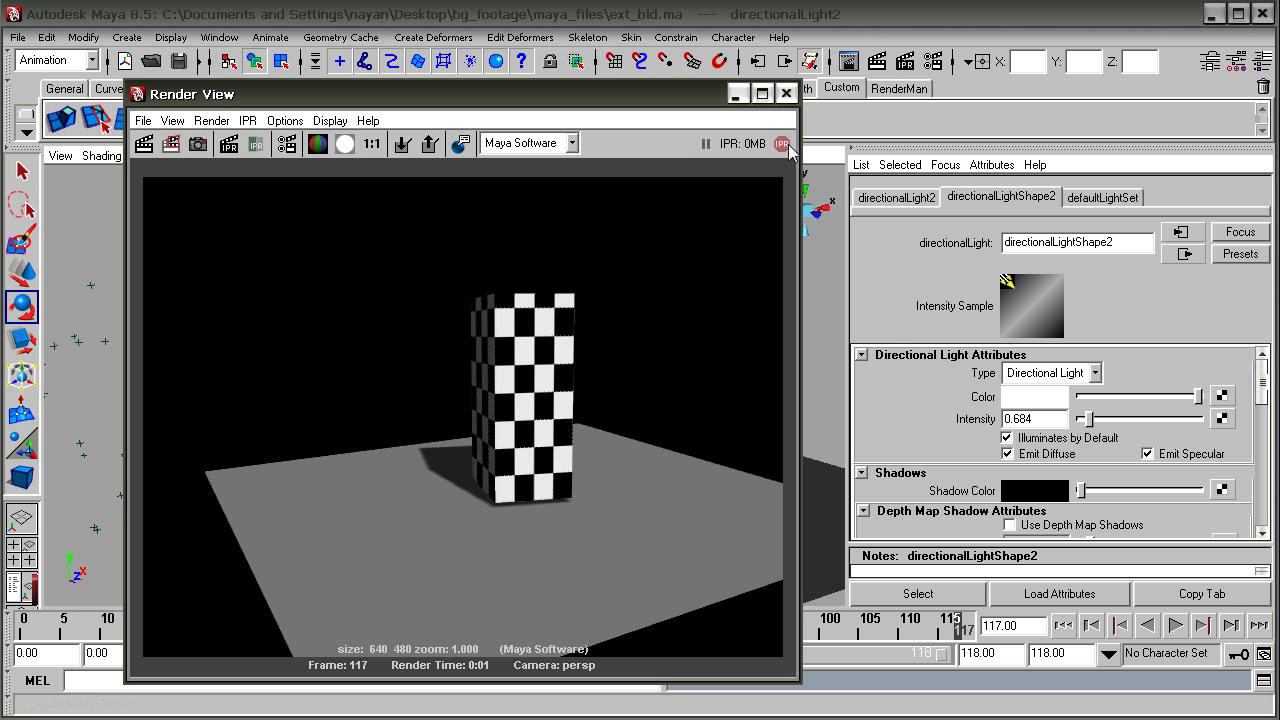
pyautogui.click(787, 93)
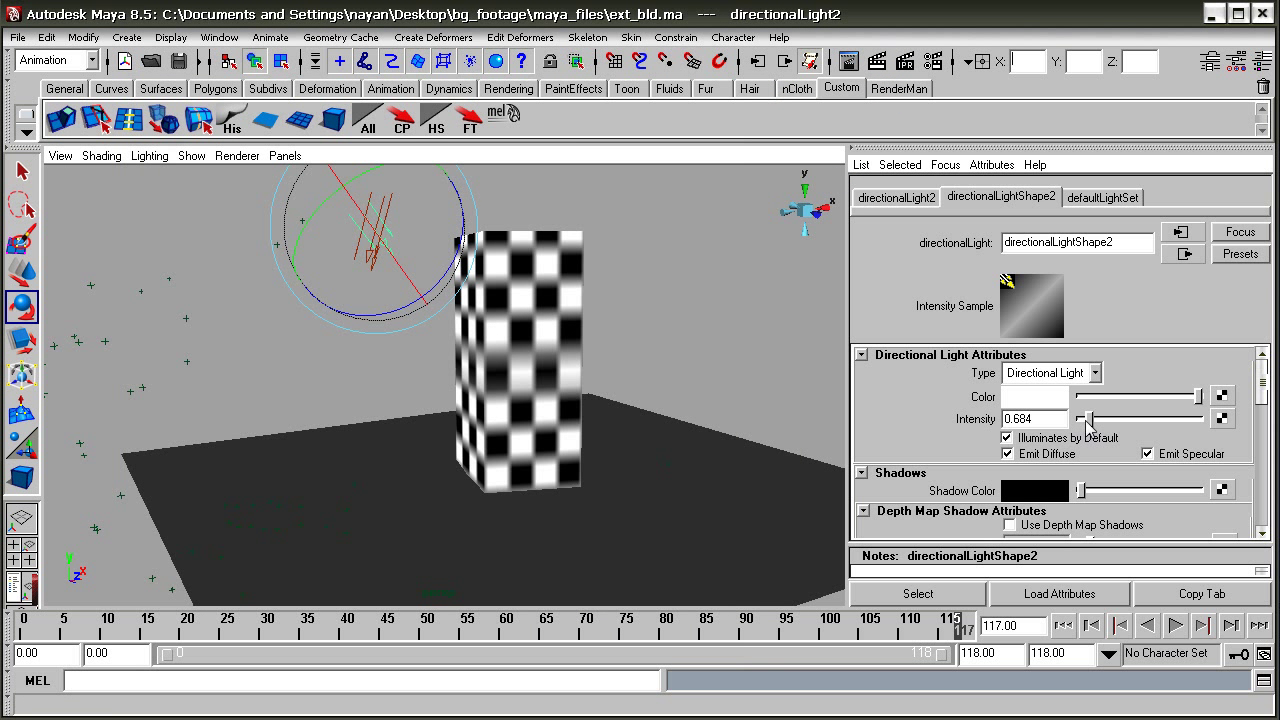
pyautogui.moveTo(1089, 419); pyautogui.dragTo(1091, 419)
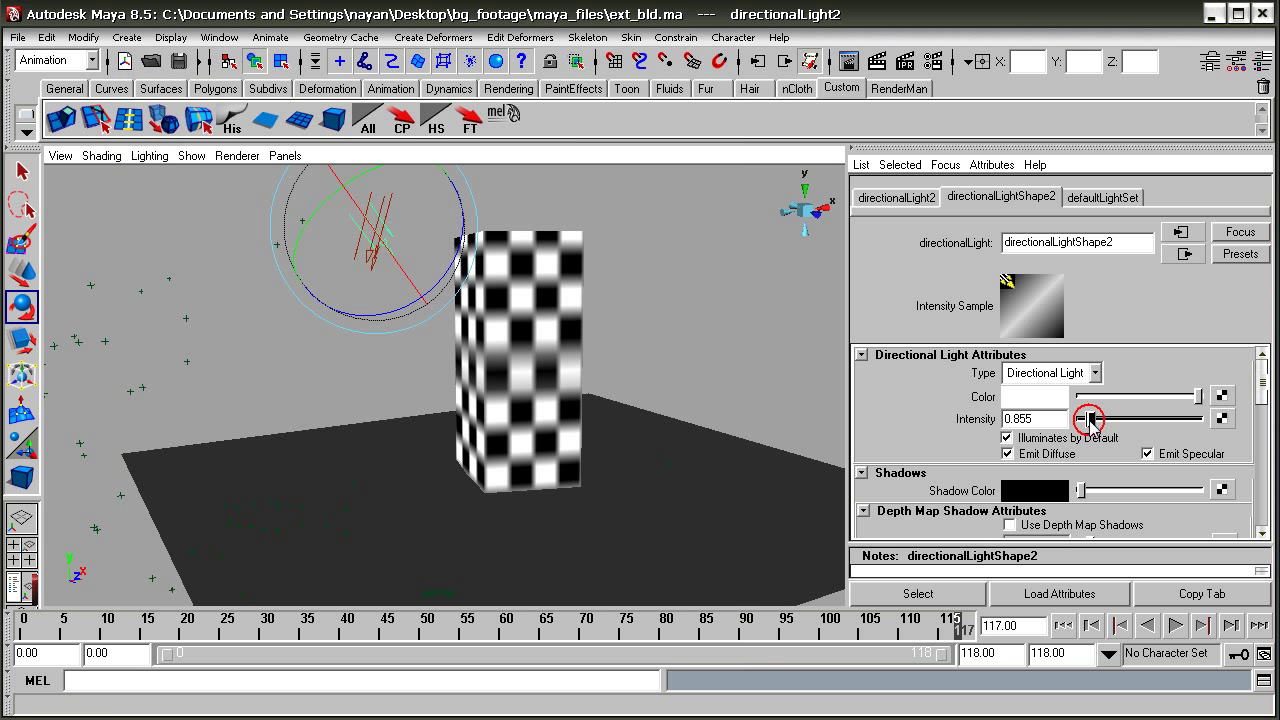
pyautogui.click(878, 61)
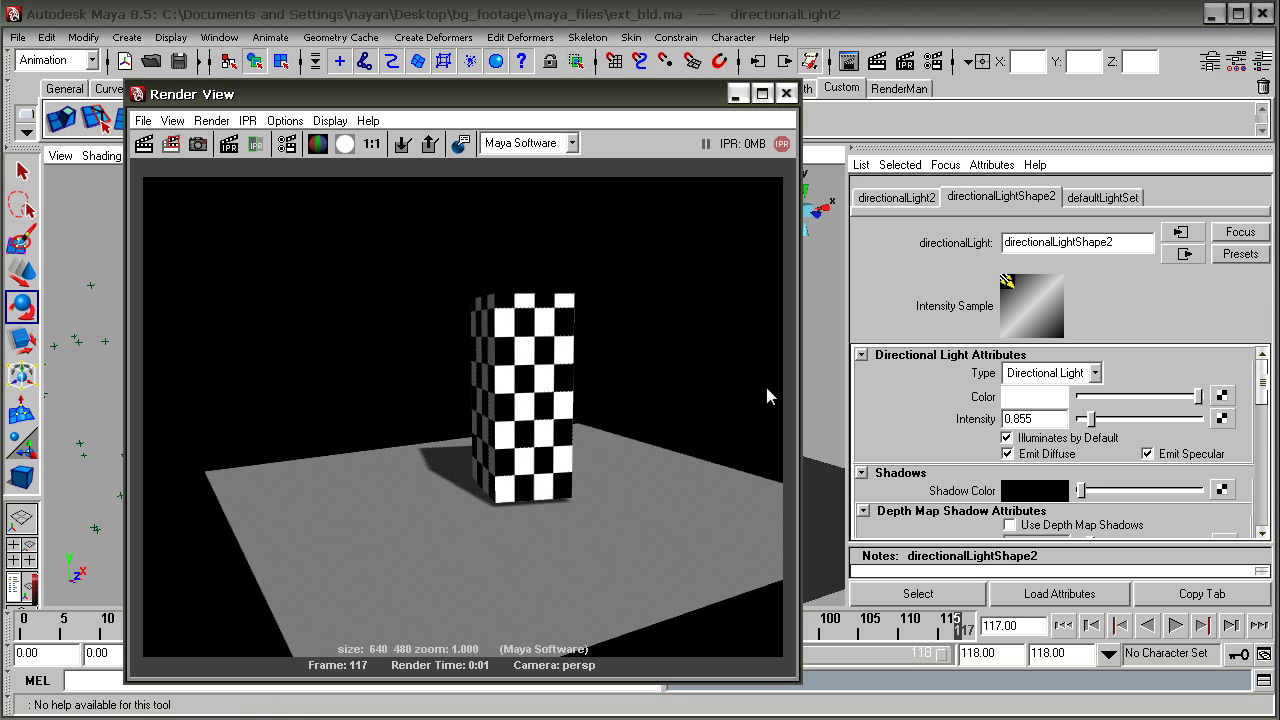
pyautogui.click(787, 94)
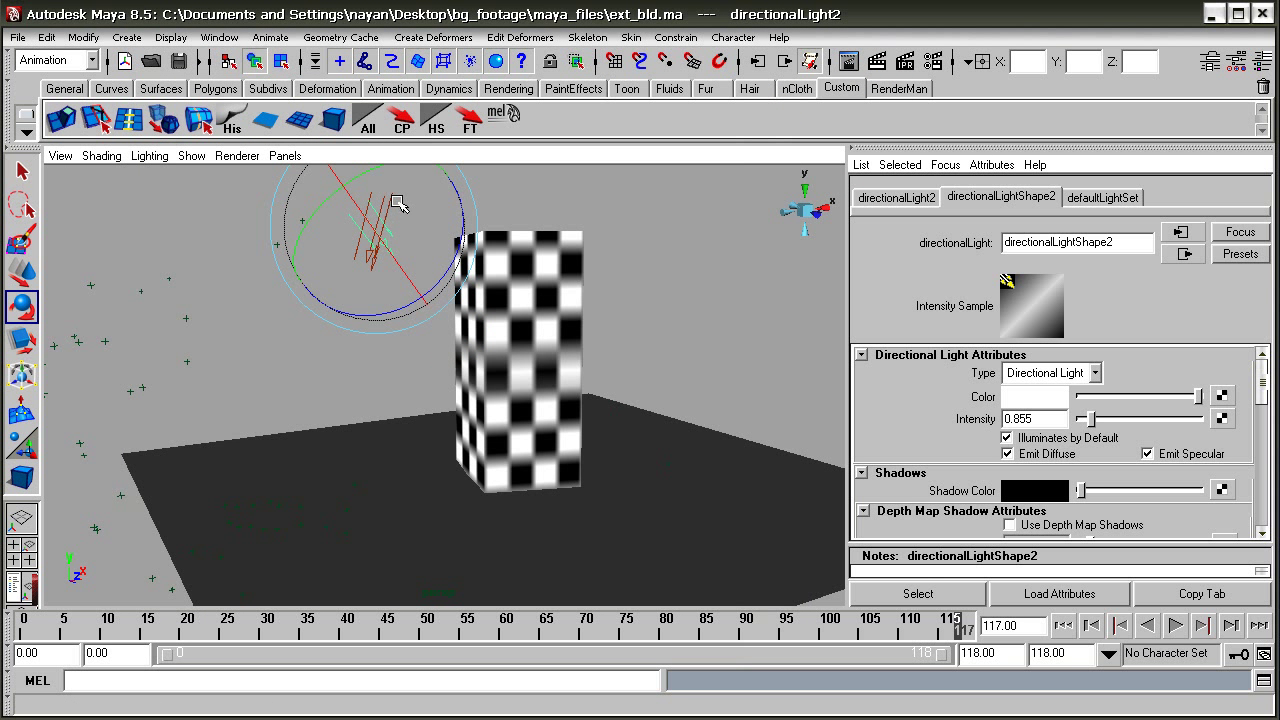
pyautogui.moveTo(399, 204); pyautogui.dragTo(389, 203)
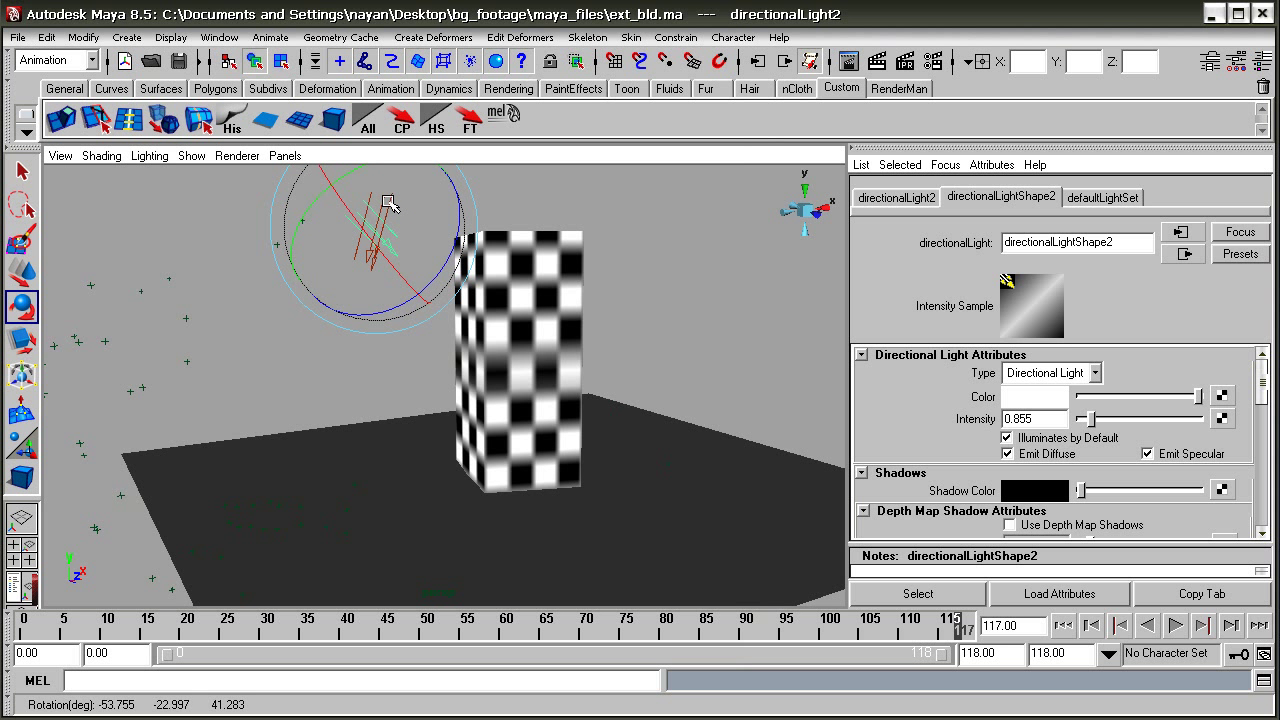
pyautogui.click(794, 280)
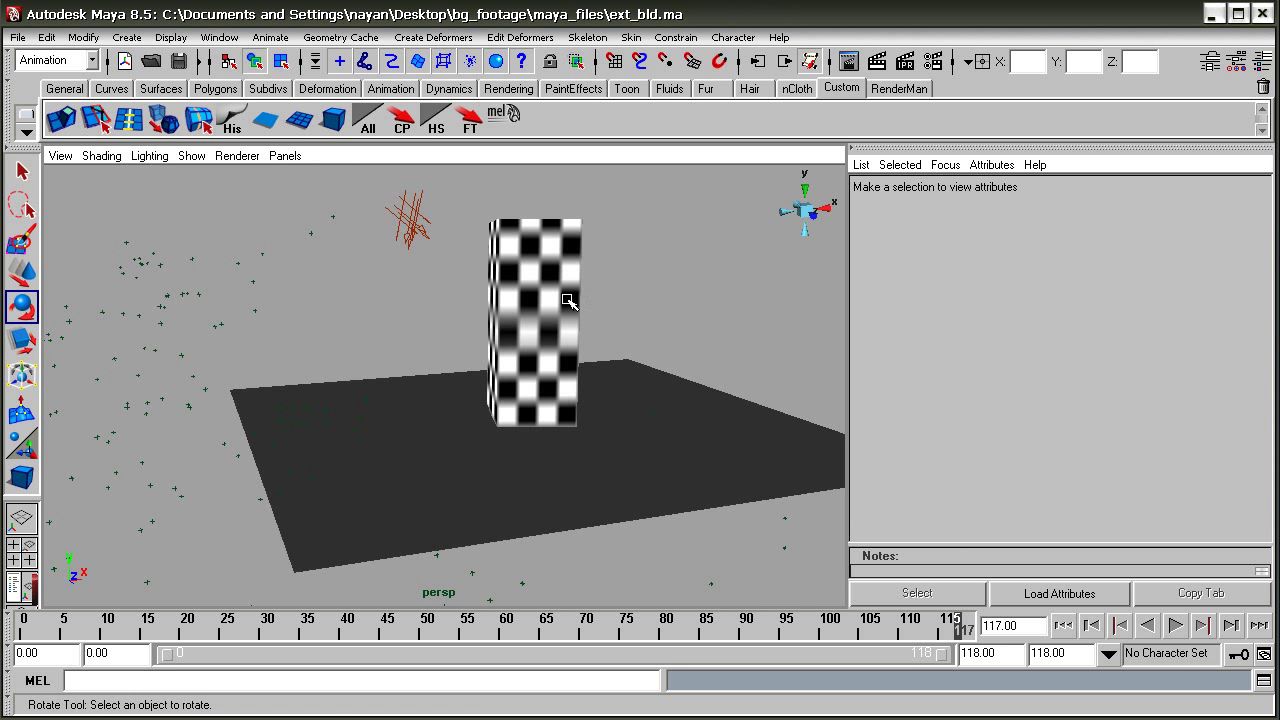
# - Select the ground plane pPlane1 and assign it a new Use Background material
pyautogui.keyDown('alt'); pyautogui.moveTo(571, 294); pyautogui.dragTo(541, 346); pyautogui.keyUp('alt')
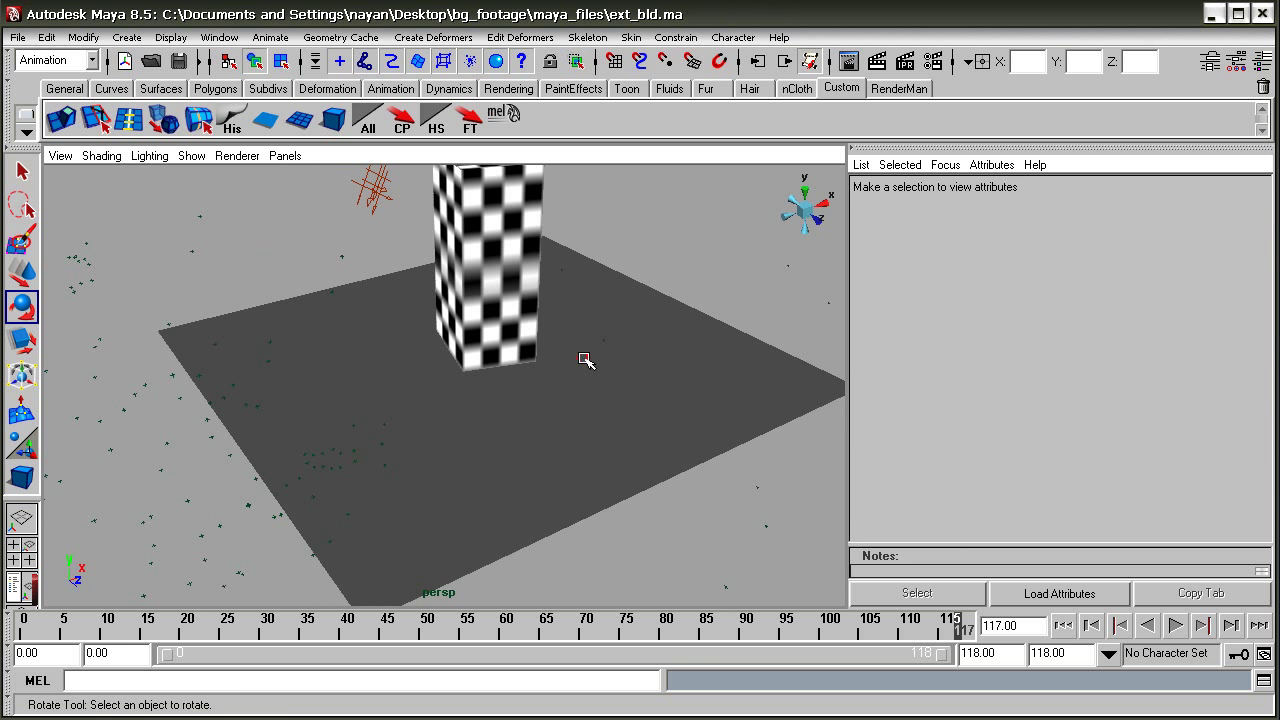
pyautogui.click(588, 362)
pyautogui.click(31, 279)
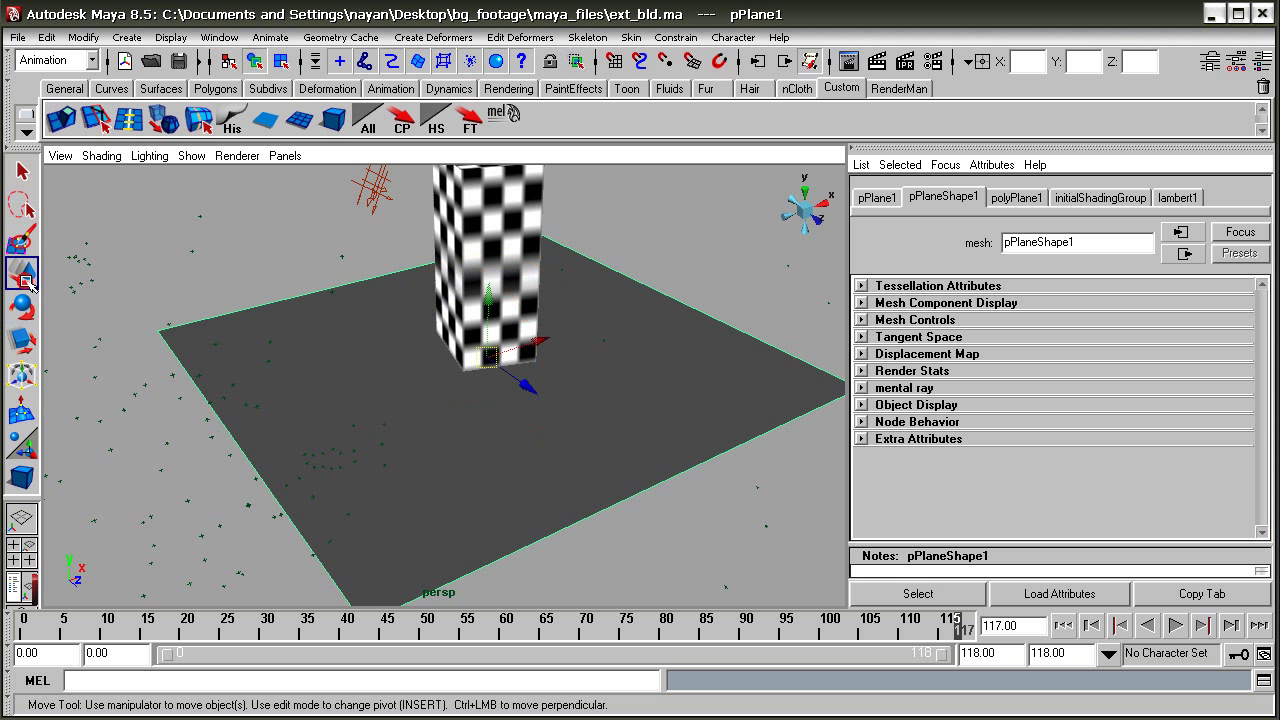
pyautogui.moveTo(642, 326); pyautogui.dragTo(800, 505, button='right')
# - Test-render the frame and check the alpha channel around the box and its shadow
pyautogui.keyDown('alt'); pyautogui.moveTo(543, 410); pyautogui.dragTo(546, 372); pyautogui.keyUp('alt')
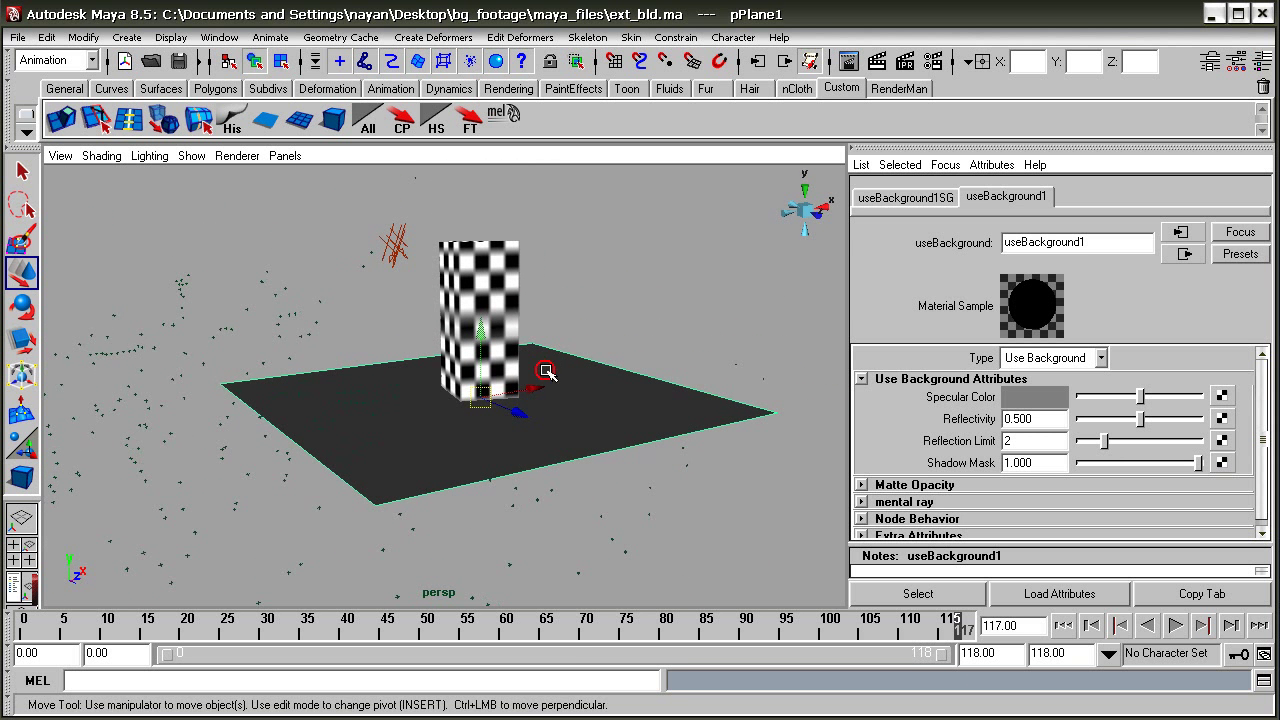
pyautogui.click(877, 61)
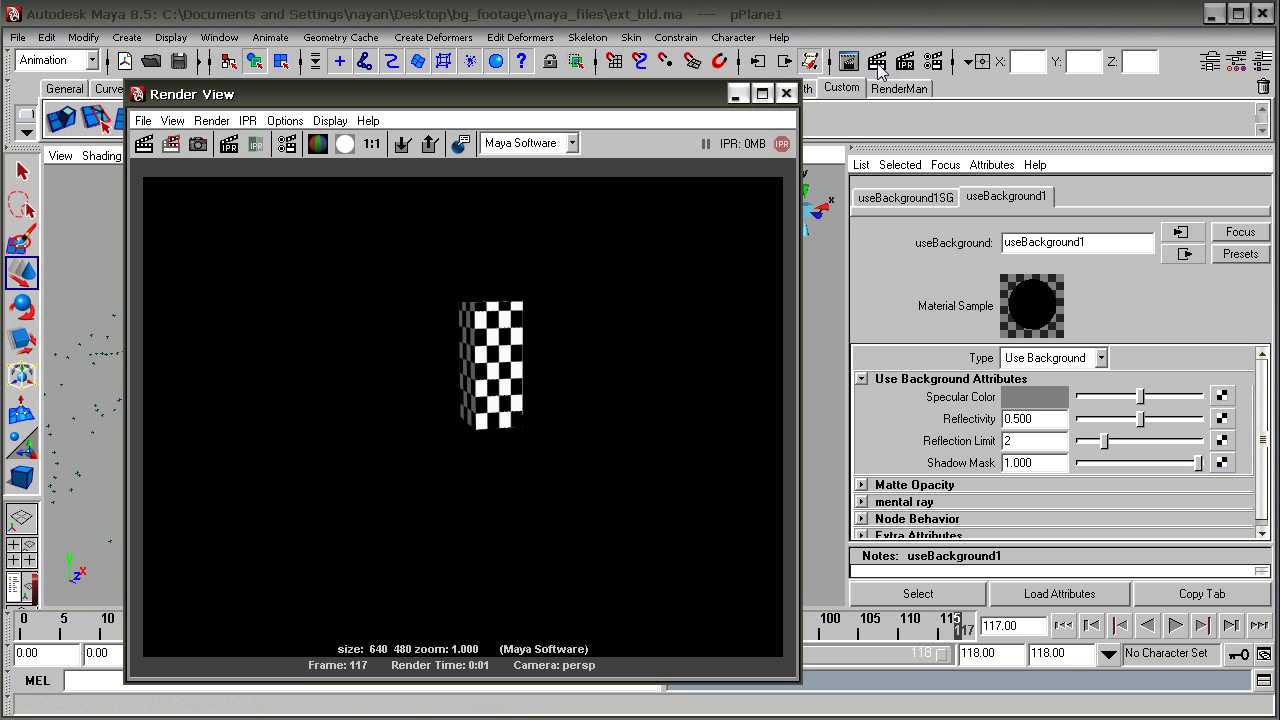
pyautogui.click(354, 150)
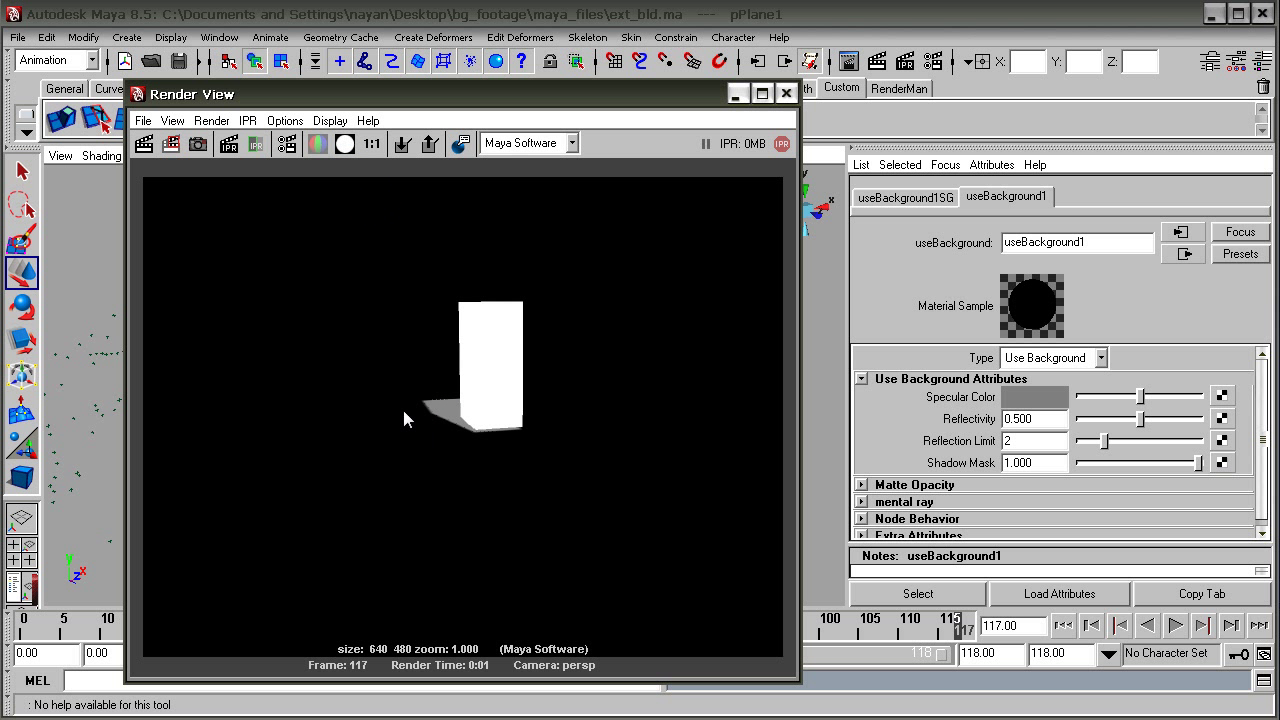
pyautogui.moveTo(434, 378); pyautogui.dragTo(591, 514)
pyautogui.scroll(4, 482, 453)
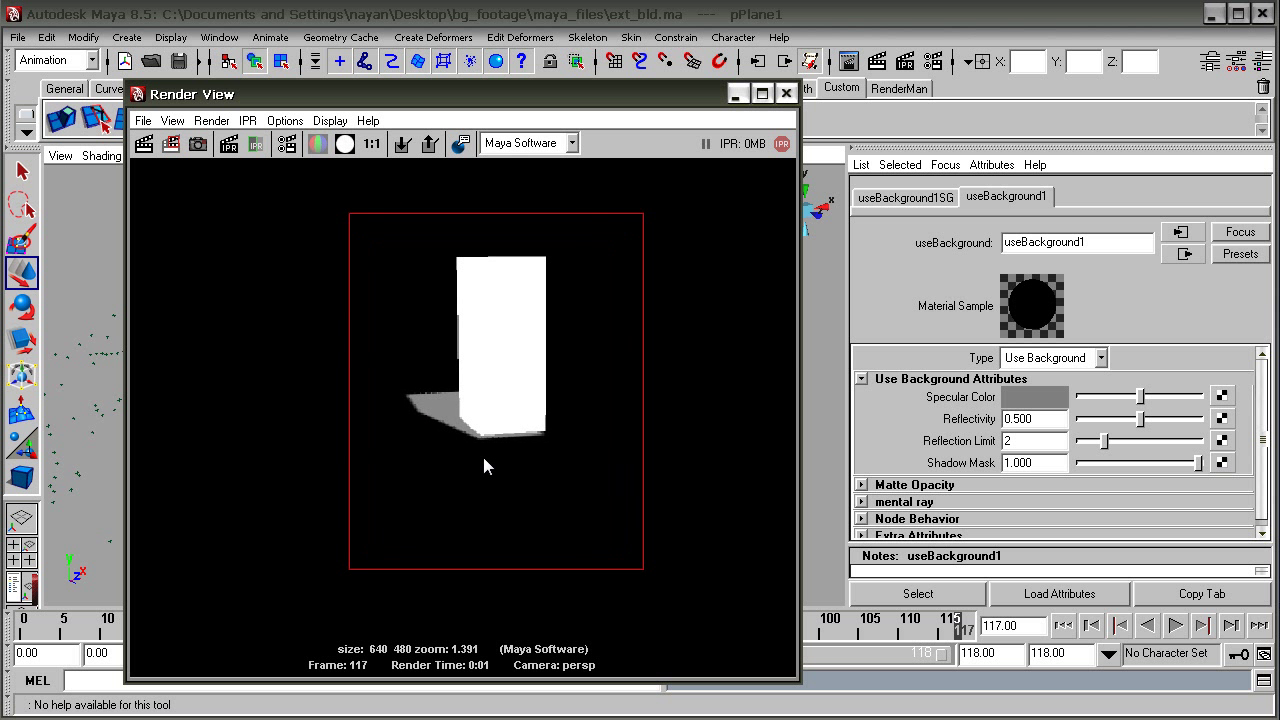
pyautogui.click(317, 143)
pyautogui.scroll(-1, 418, 343)
pyautogui.scroll(-3, 418, 343)
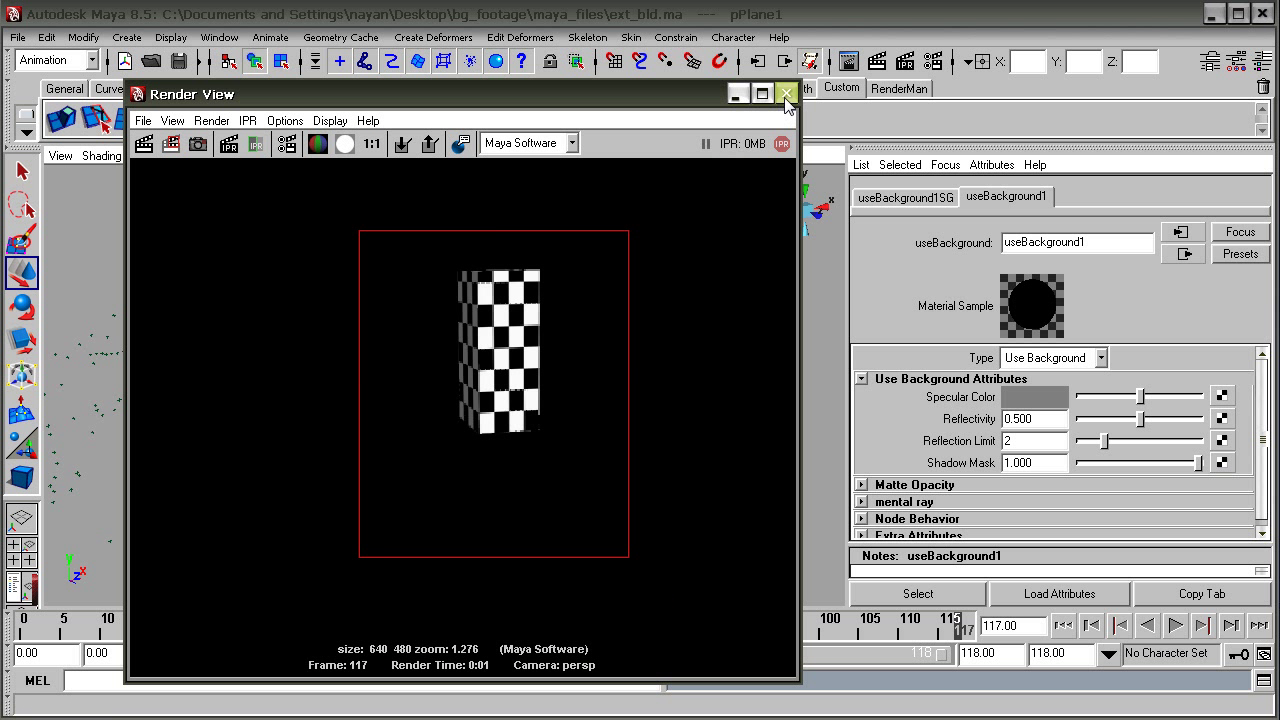
pyautogui.click(368, 143)
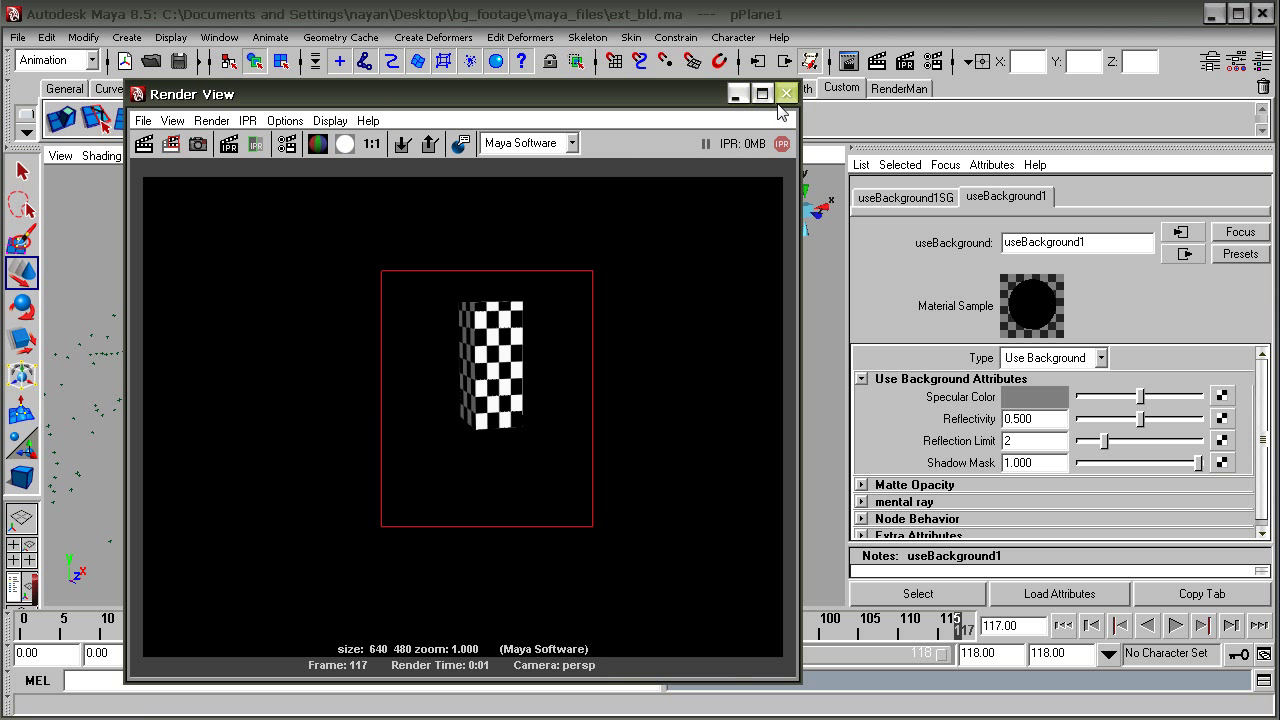
pyautogui.click(786, 94)
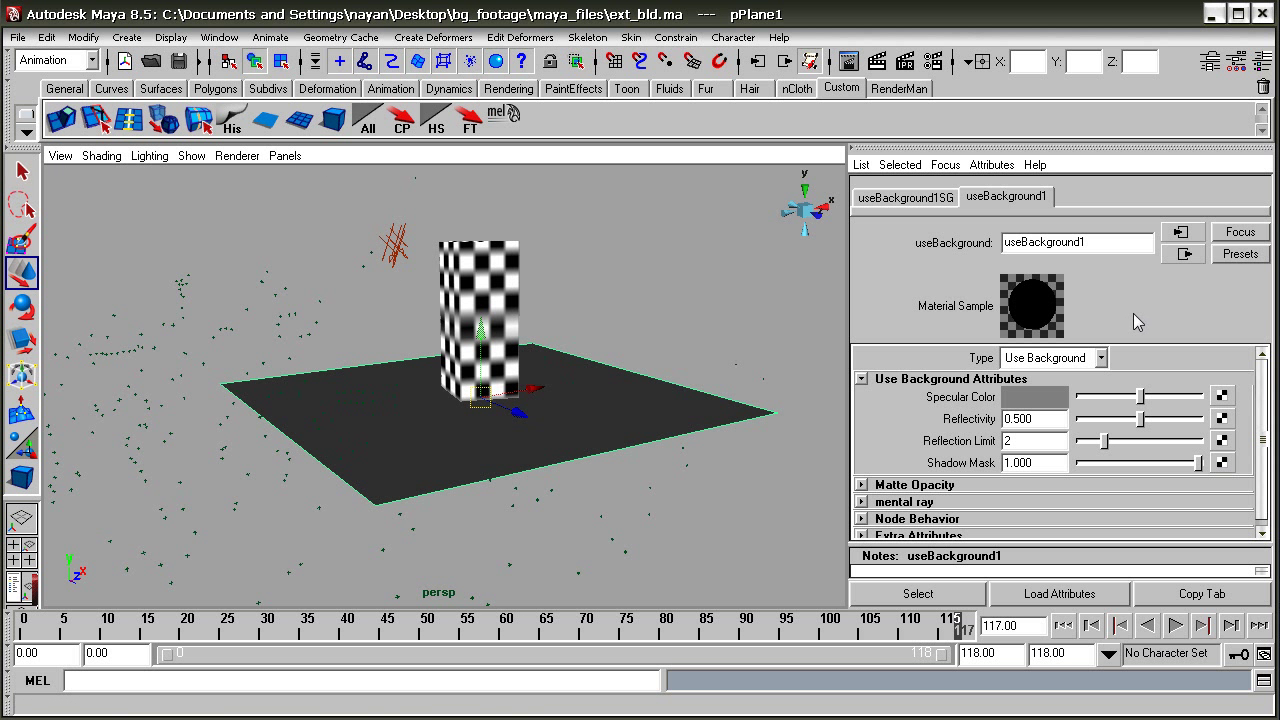
pyautogui.scroll(-3, 527, 407)
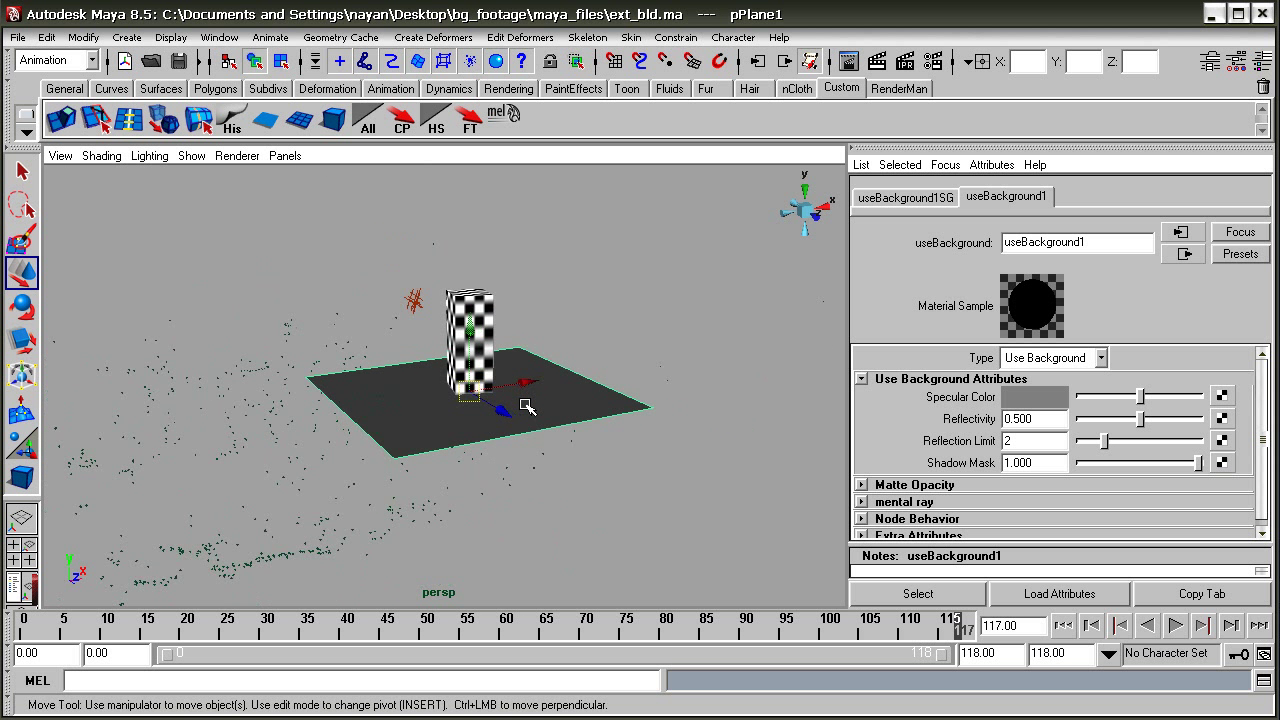
pyautogui.scroll(-2, 527, 407)
# - Look through the tracked camera Camera_1_1 and select that camera
pyautogui.click(285, 155)
pyautogui.moveTo(305, 177)
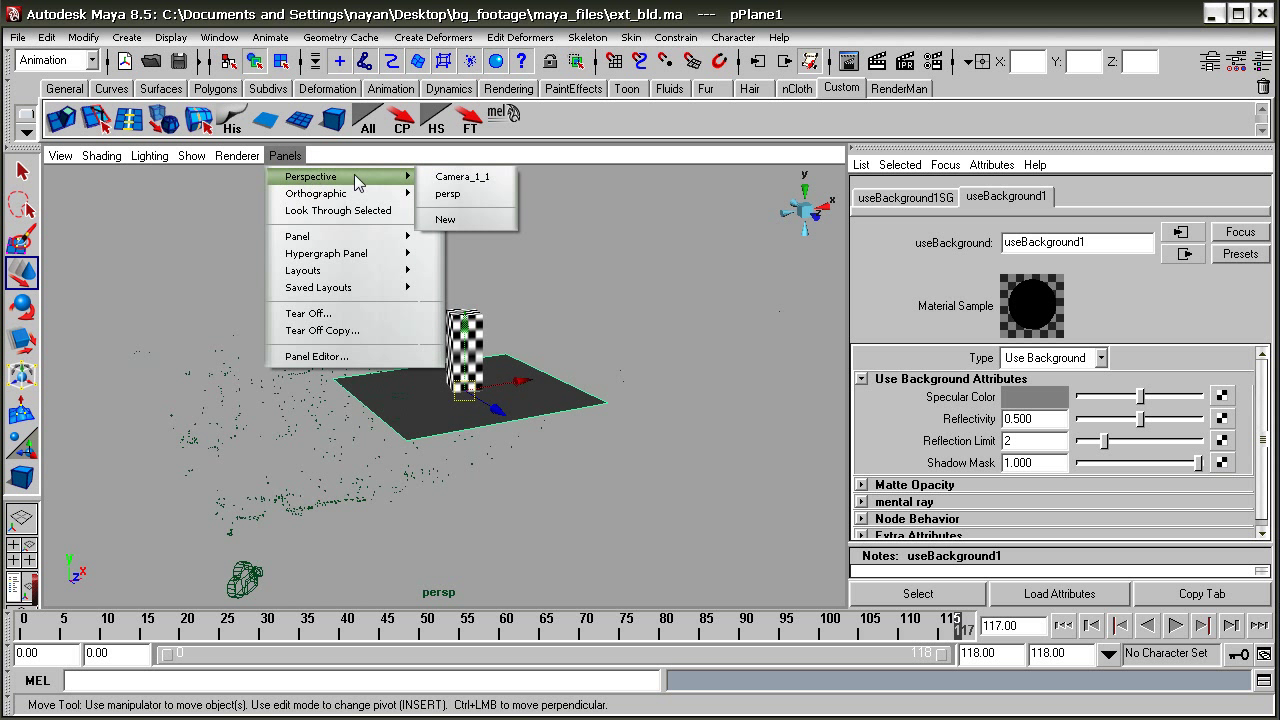
pyautogui.click(462, 177)
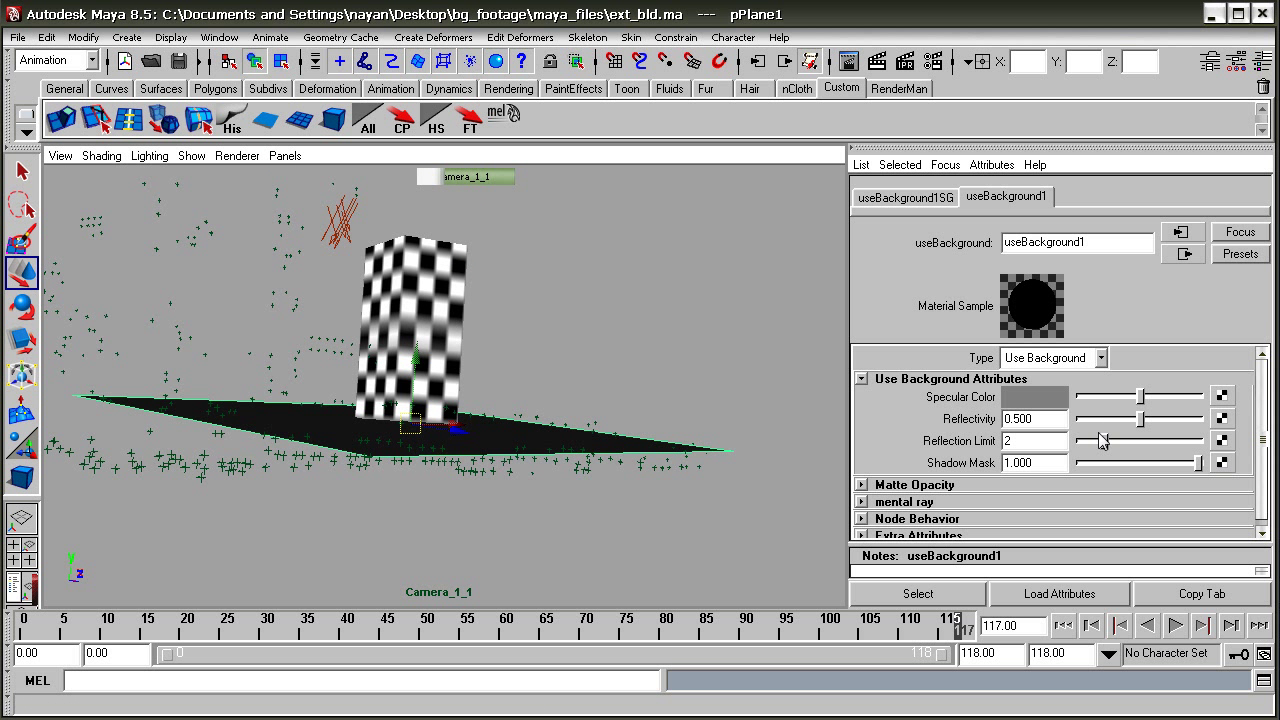
pyautogui.click(60, 155)
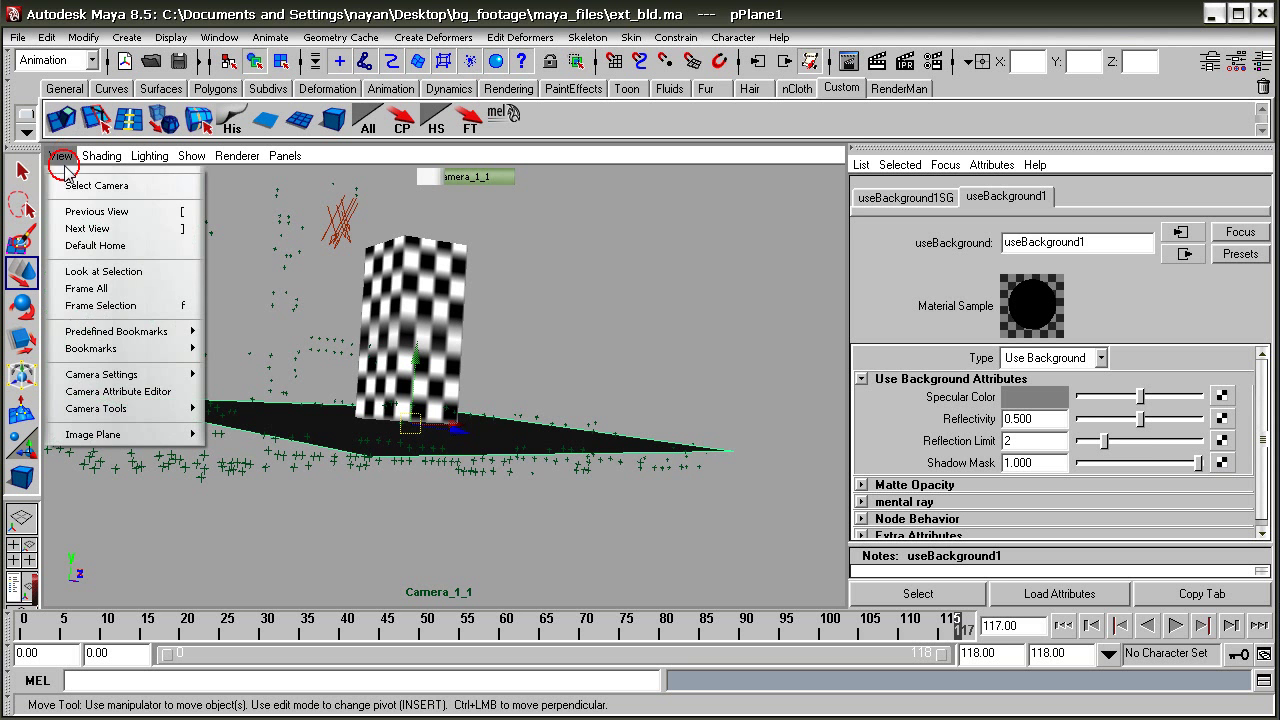
pyautogui.click(90, 186)
# - Attach Camera_1_ImagePlane1 to the camera, set Alpha Gain to -1, and scrub the shot
pyautogui.click(1075, 197)
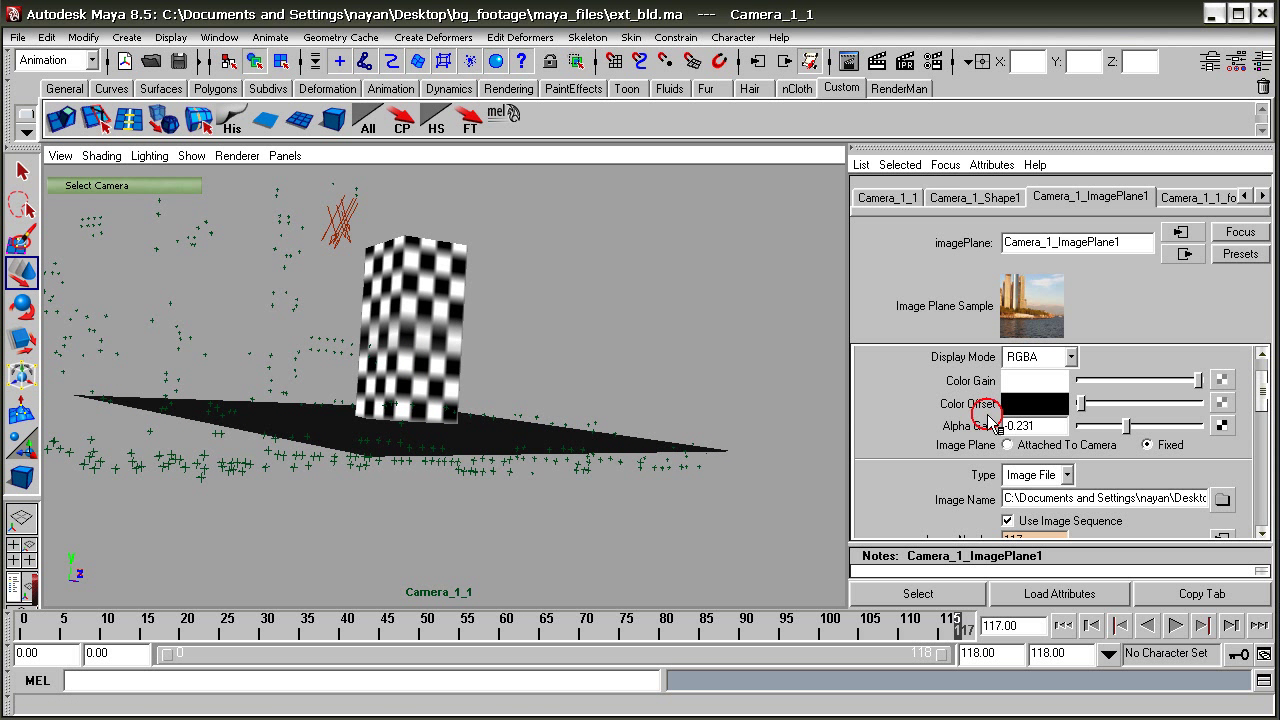
pyautogui.click(1010, 445)
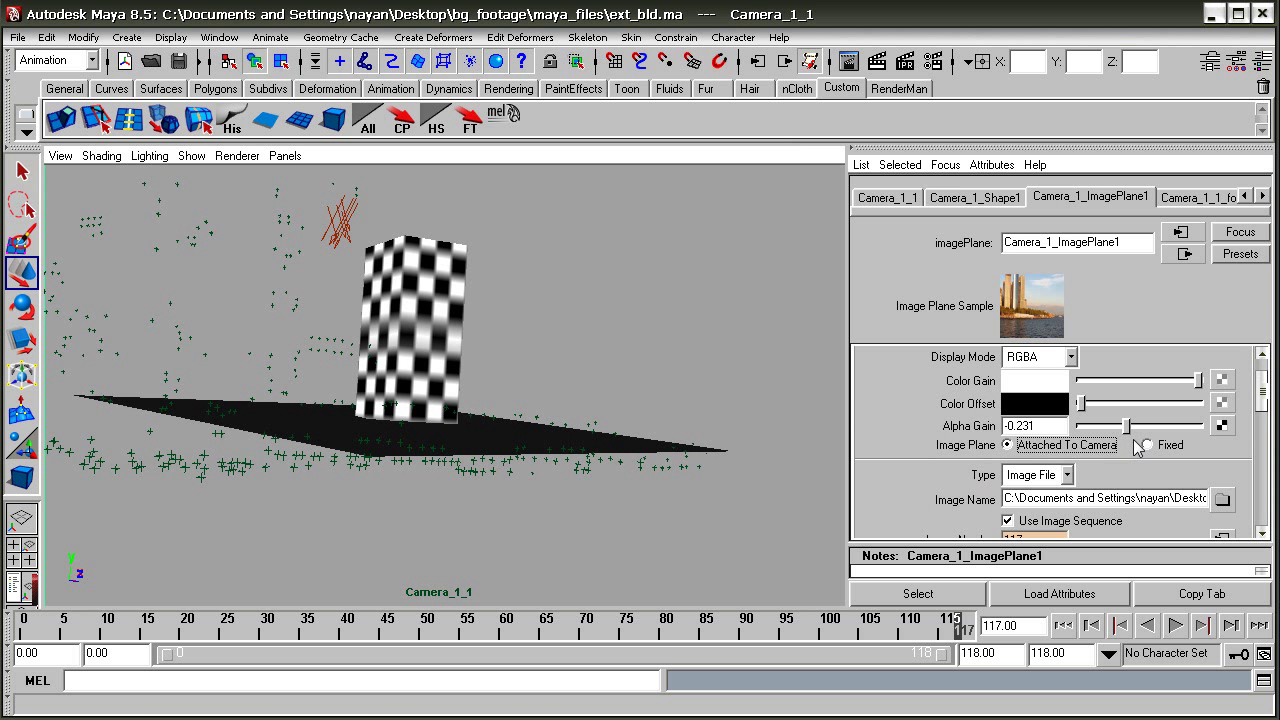
pyautogui.moveTo(1130, 425); pyautogui.dragTo(1080, 428)
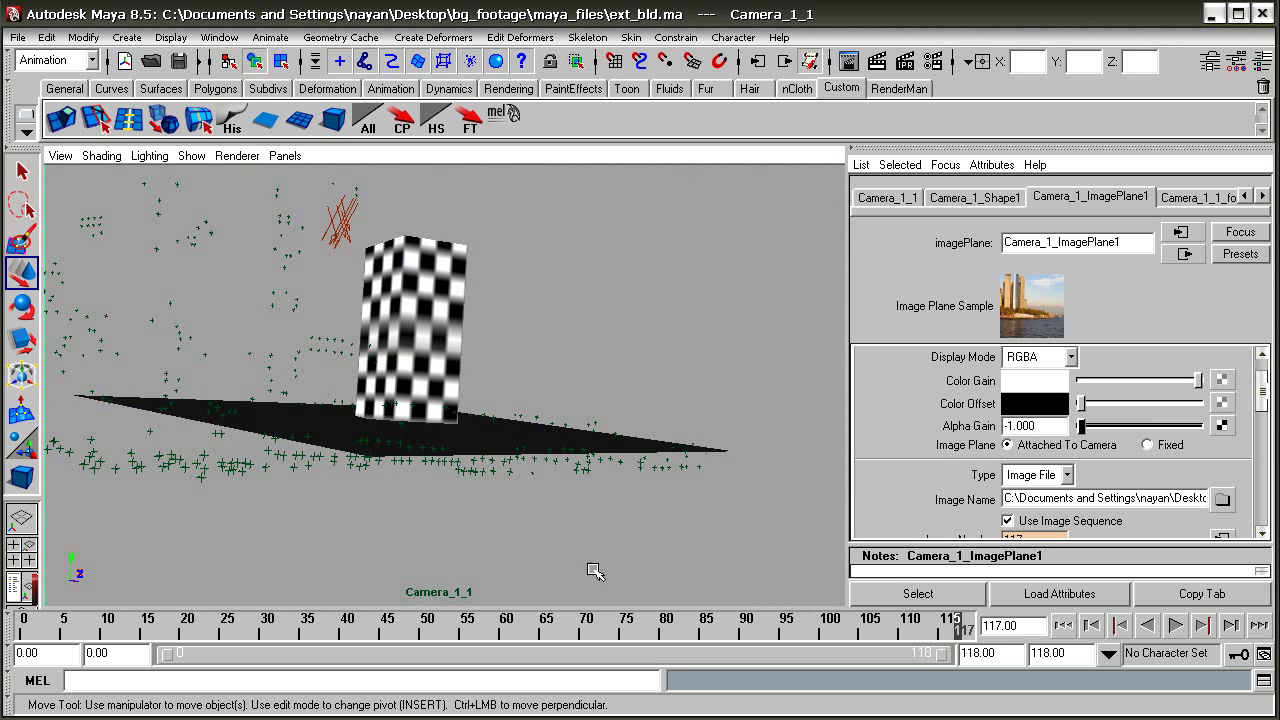
pyautogui.click(58, 626)
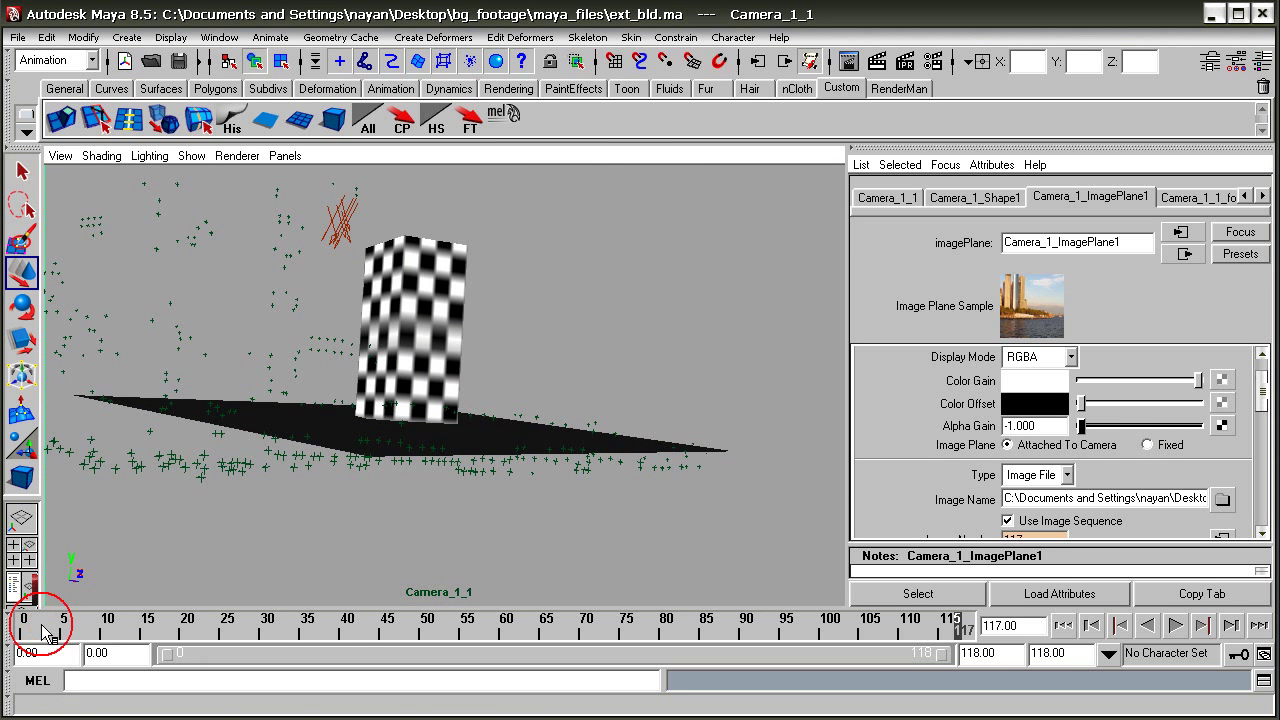
pyautogui.moveTo(185, 637); pyautogui.dragTo(886, 637)
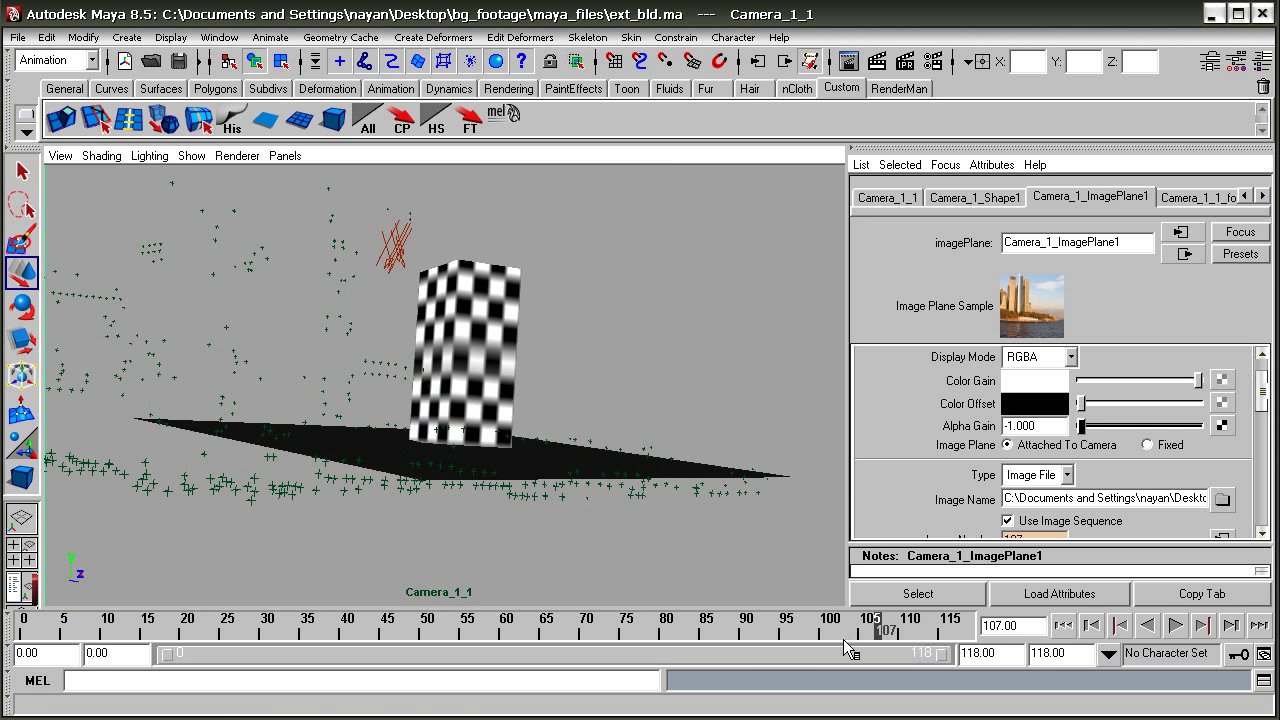
pyautogui.click(934, 61)
# - Set the render image size to the HD 720 preset (1280x720)
pyautogui.moveTo(569, 33); pyautogui.dragTo(588, 40)
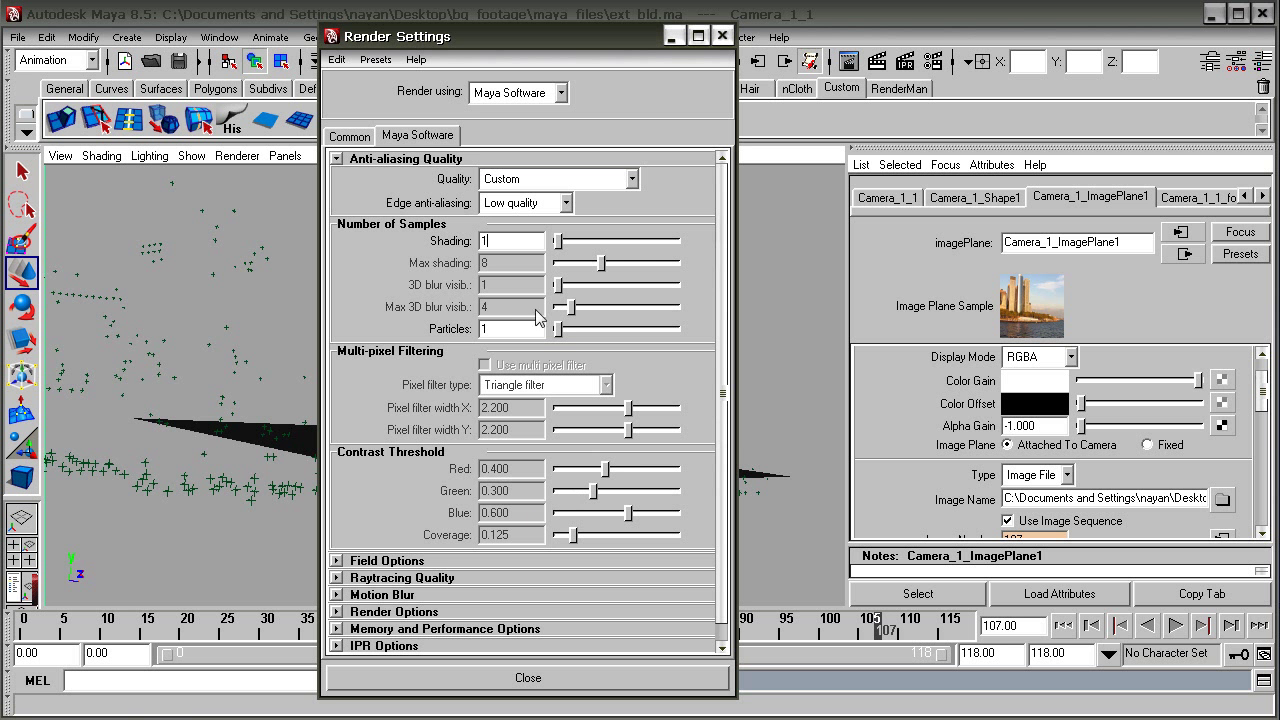
pyautogui.click(350, 134)
pyautogui.scroll(-3, 450, 500)
pyautogui.click(590, 450)
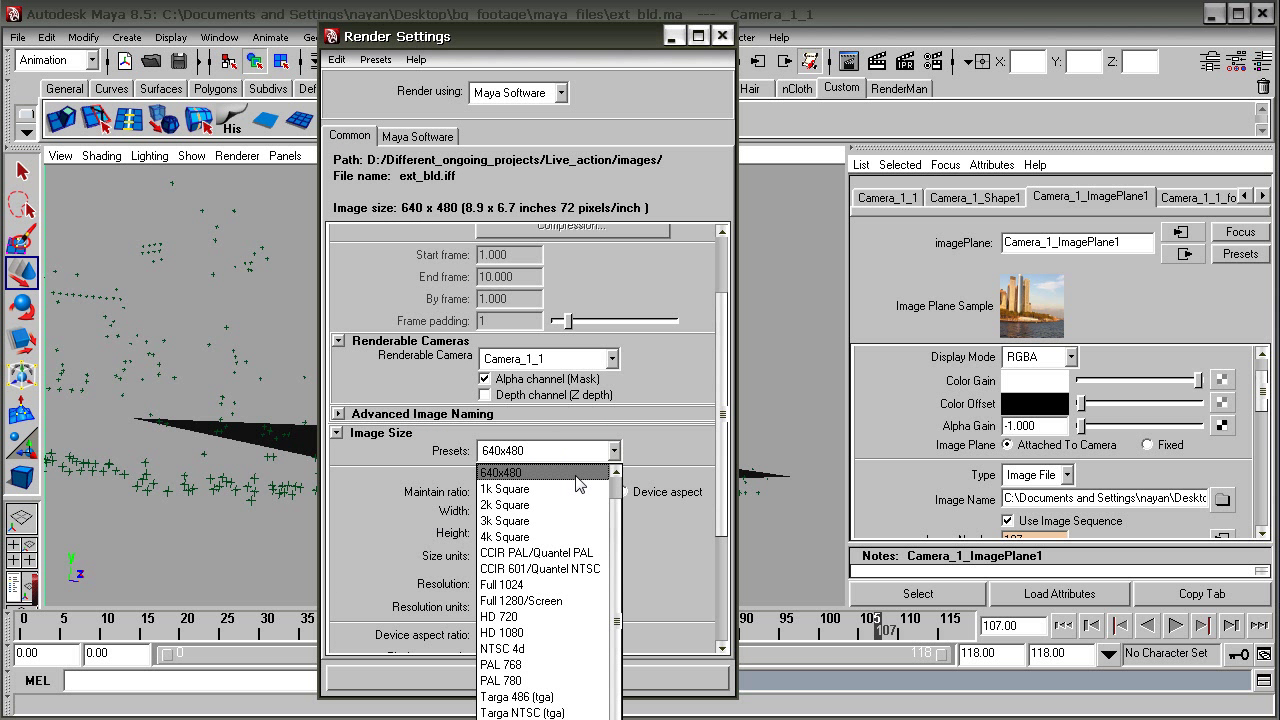
pyautogui.click(505, 616)
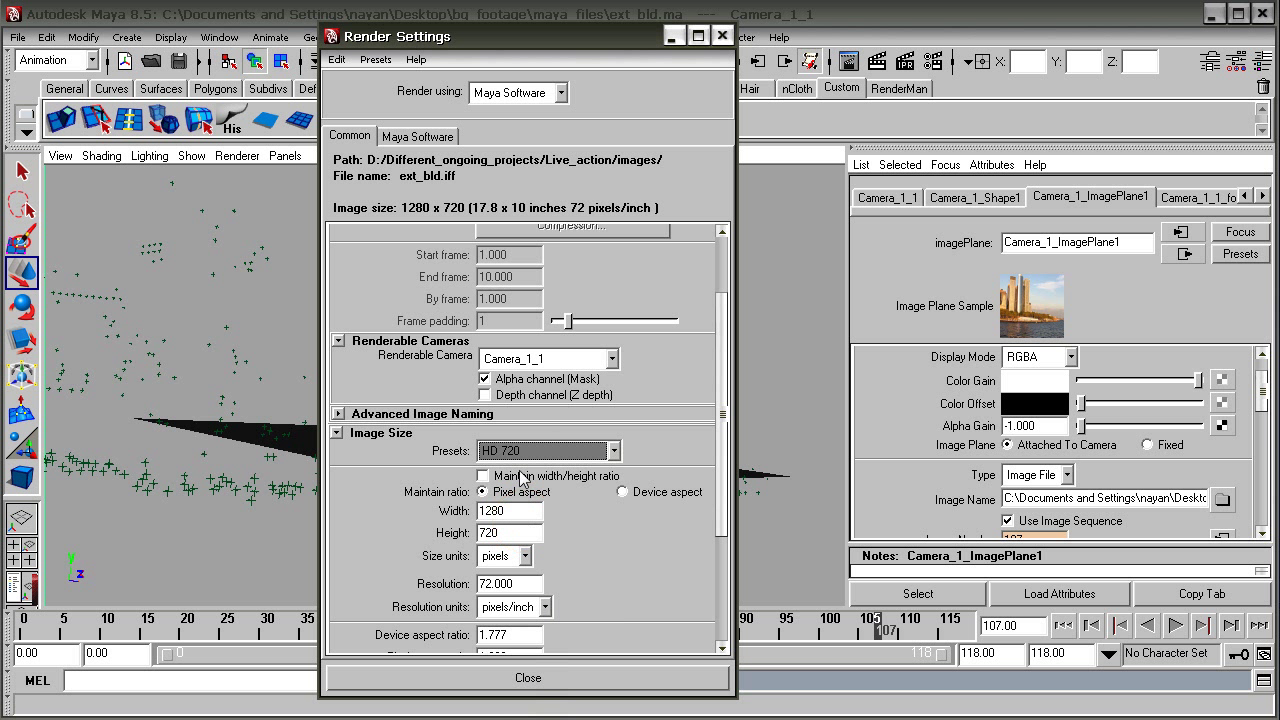
pyautogui.click(516, 533)
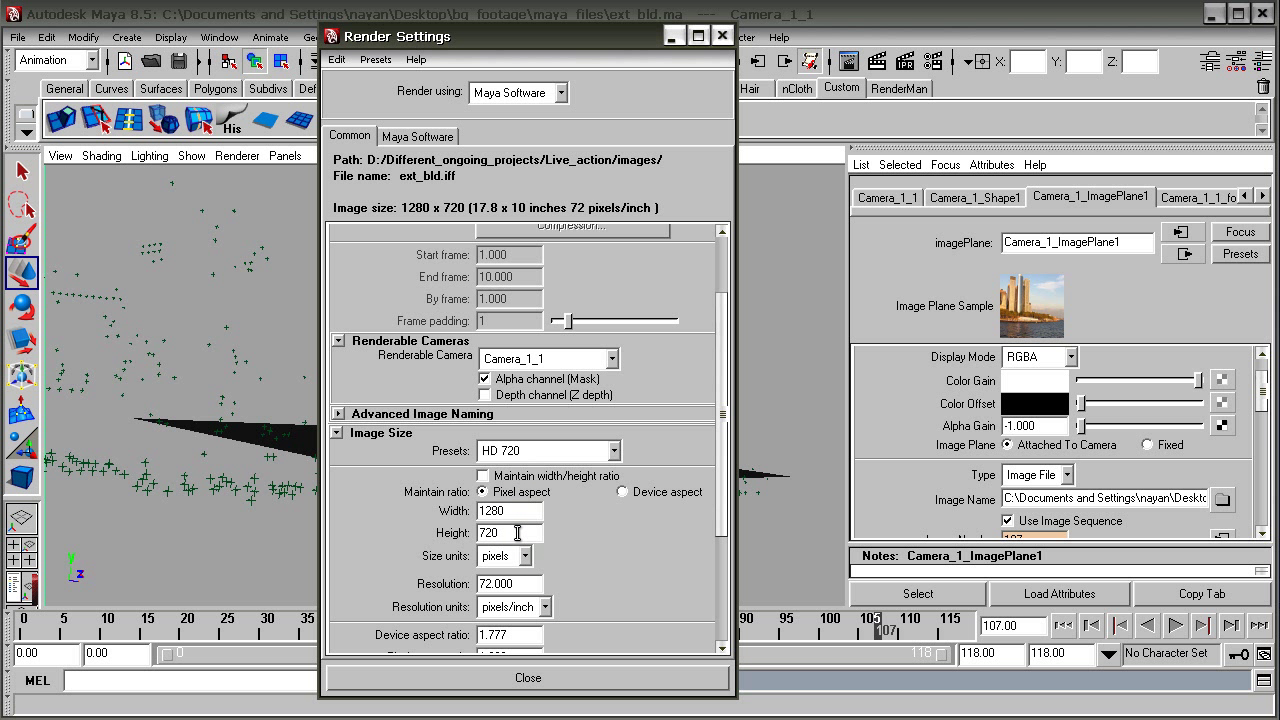
pyautogui.scroll(4, 535, 507)
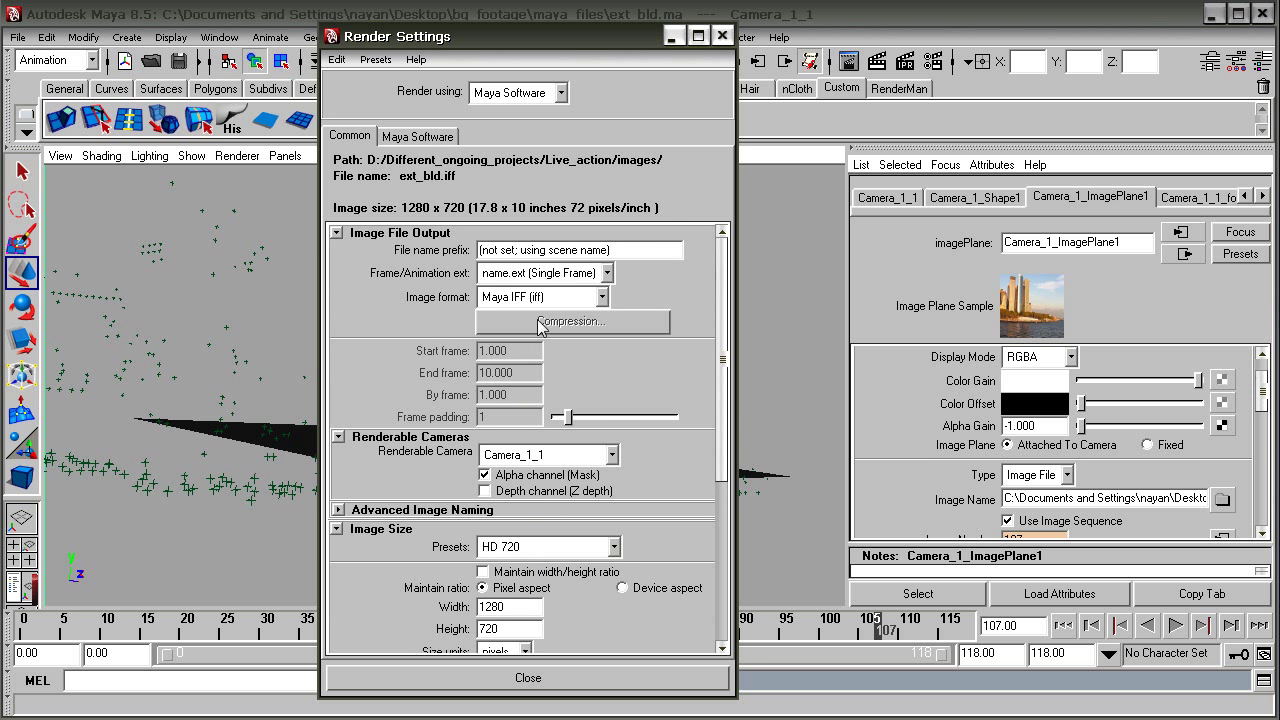
# - Use name#.ext frame numbering and set the start frame to 0
pyautogui.click(565, 274)
pyautogui.click(560, 375)
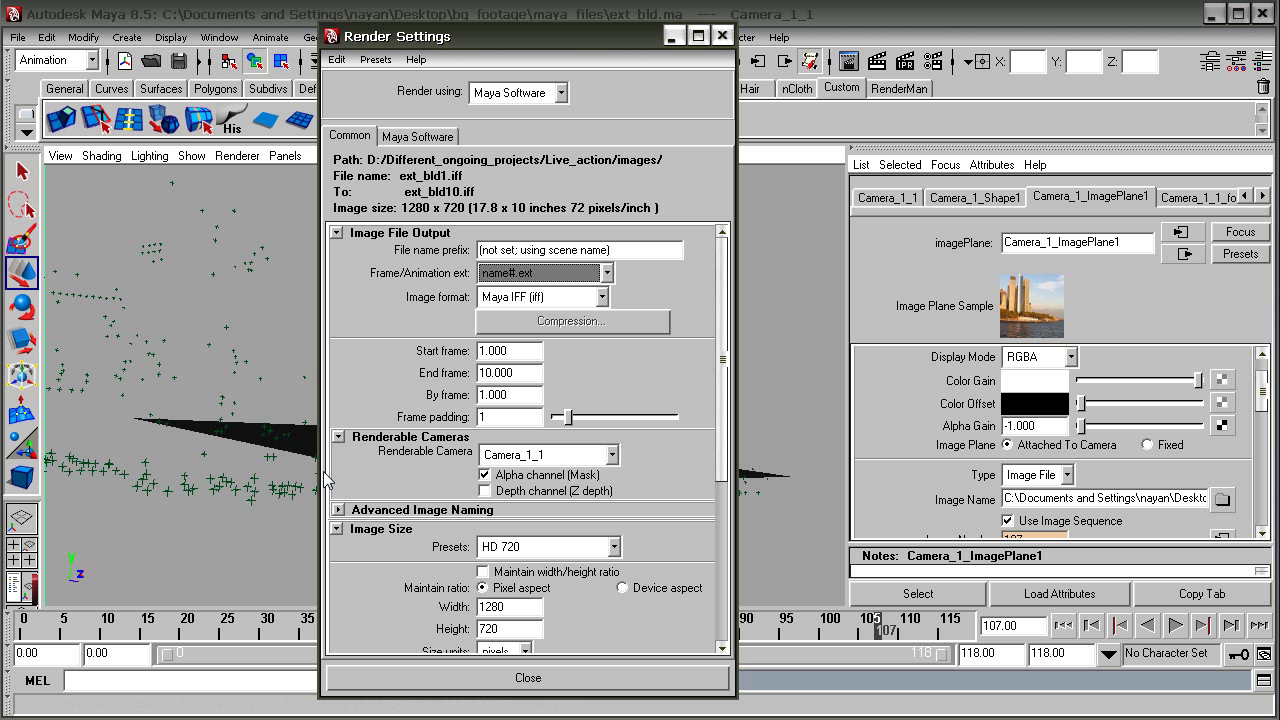
pyautogui.moveTo(518, 352); pyautogui.dragTo(478, 354)
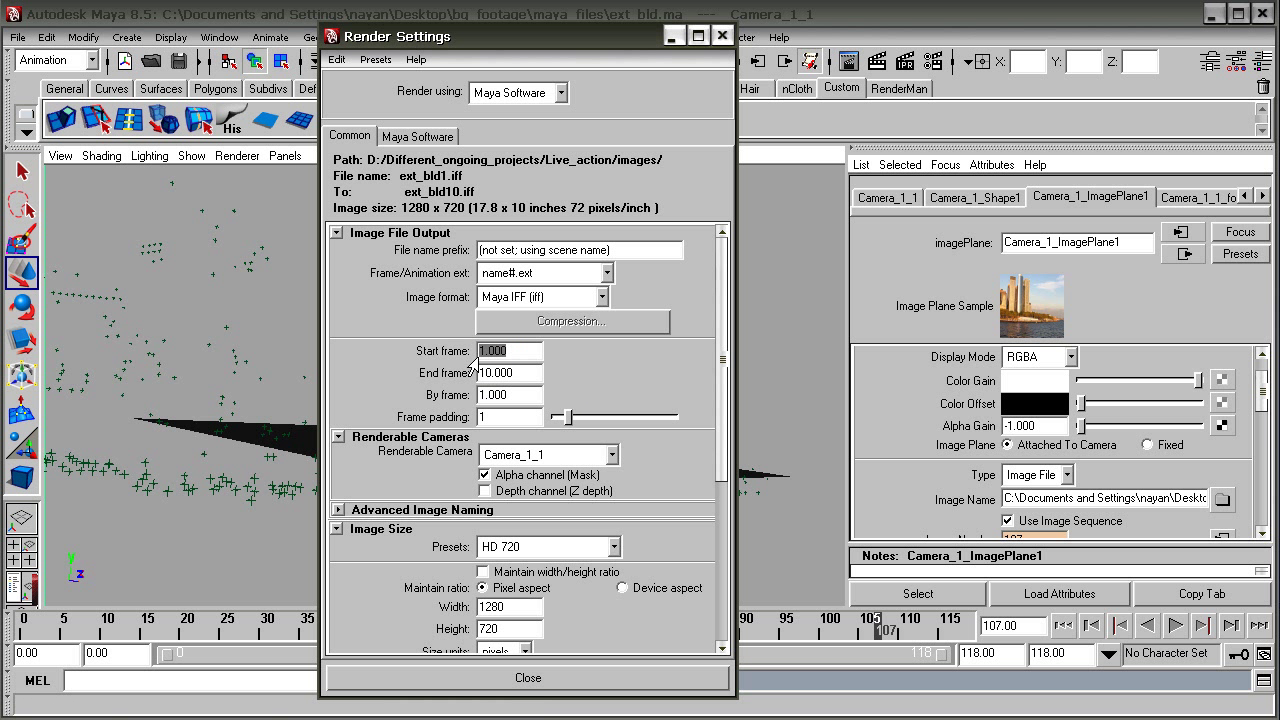
pyautogui.write('0')
pyautogui.click(512, 372)
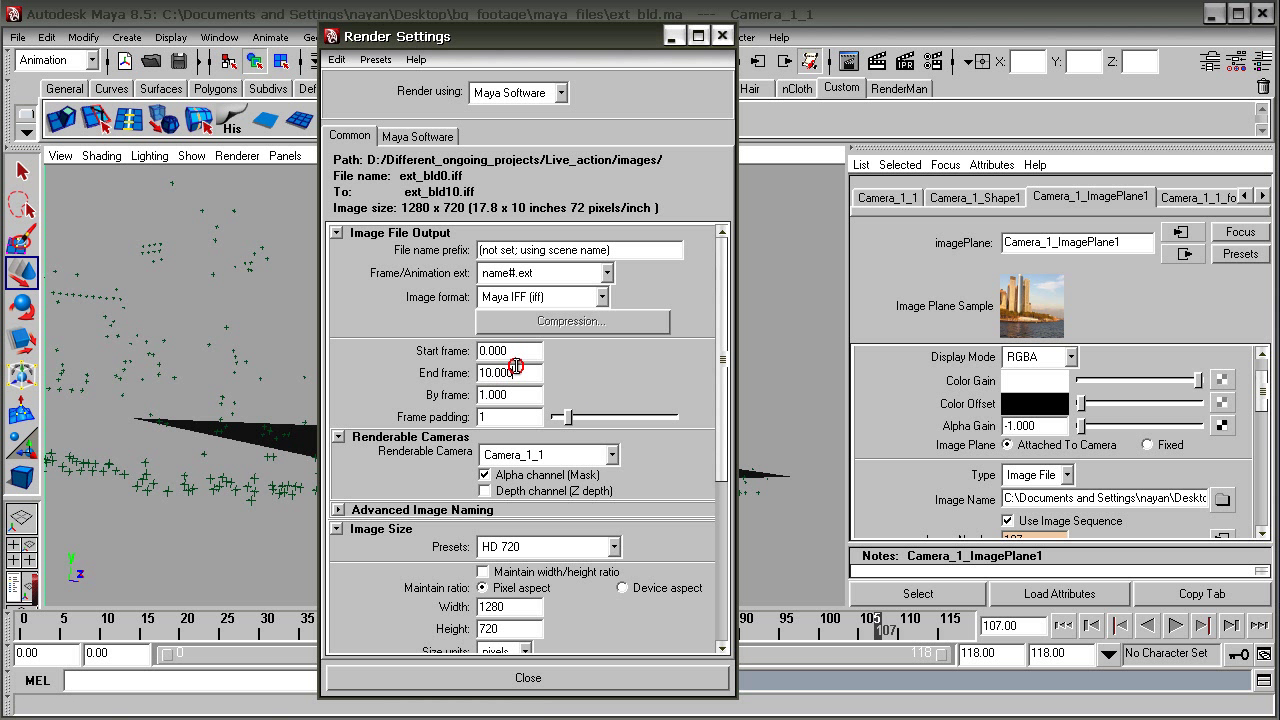
pyautogui.click(957, 630)
pyautogui.hotkey('alt', 'v')
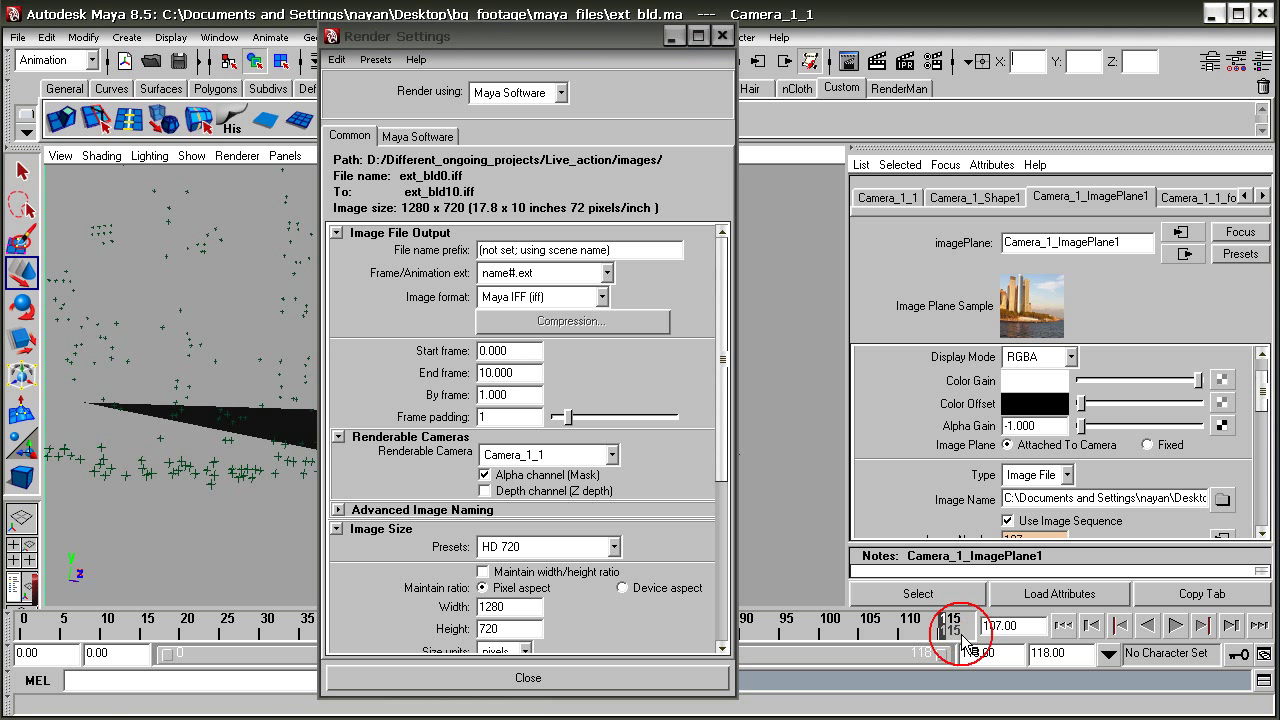
# - Set the render End frame to 118
pyautogui.click(526, 374)
pyautogui.moveTo(529, 374); pyautogui.dragTo(476, 373)
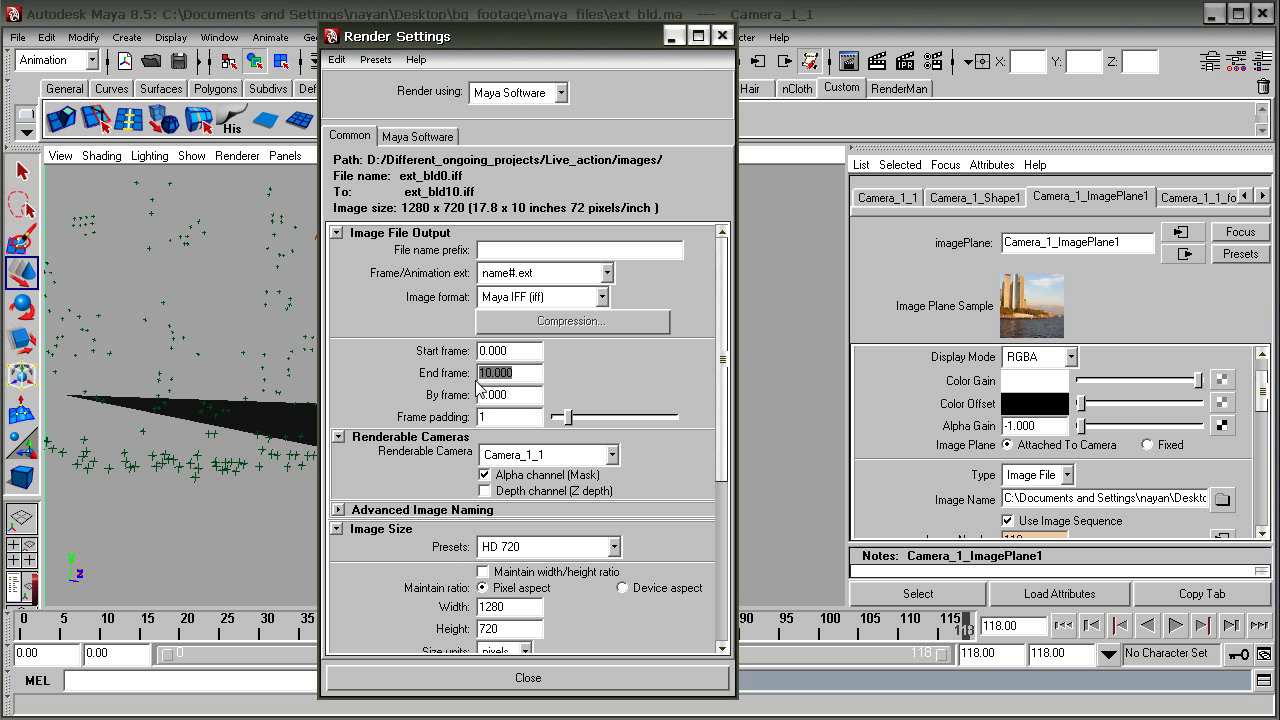
pyautogui.write('118')
pyautogui.press('Return')
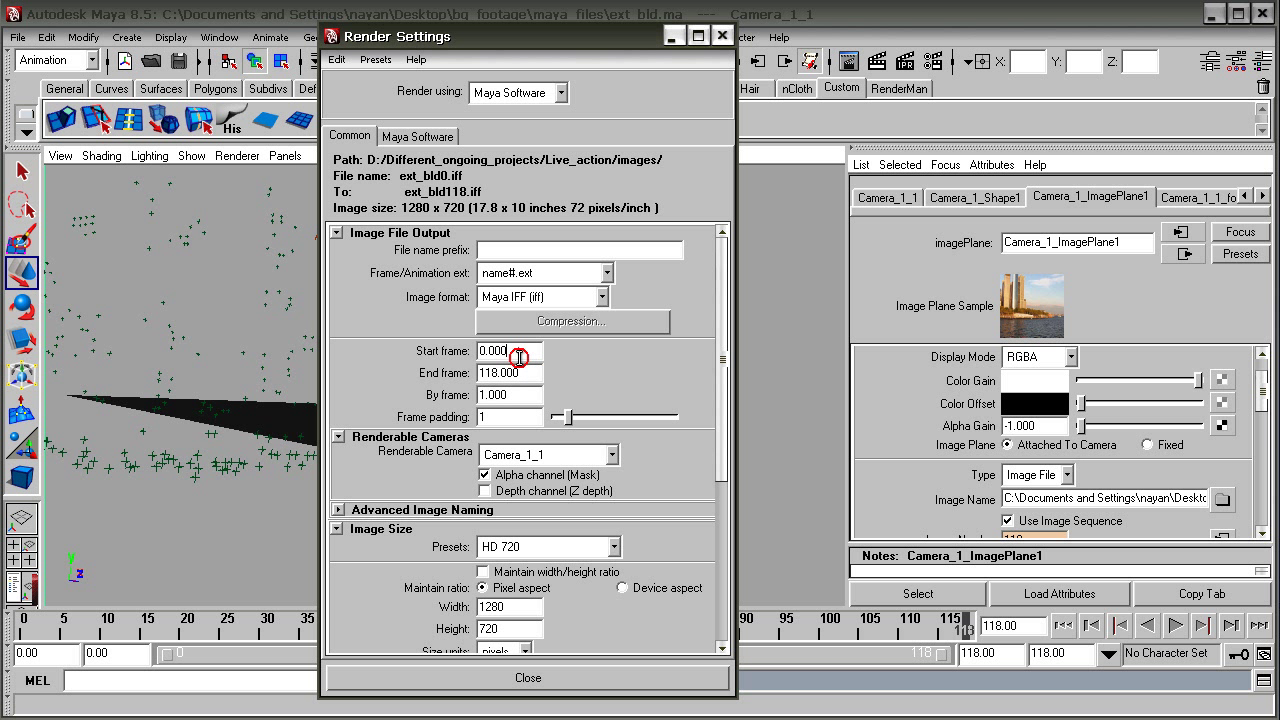
pyautogui.scroll(-5, 520, 530)
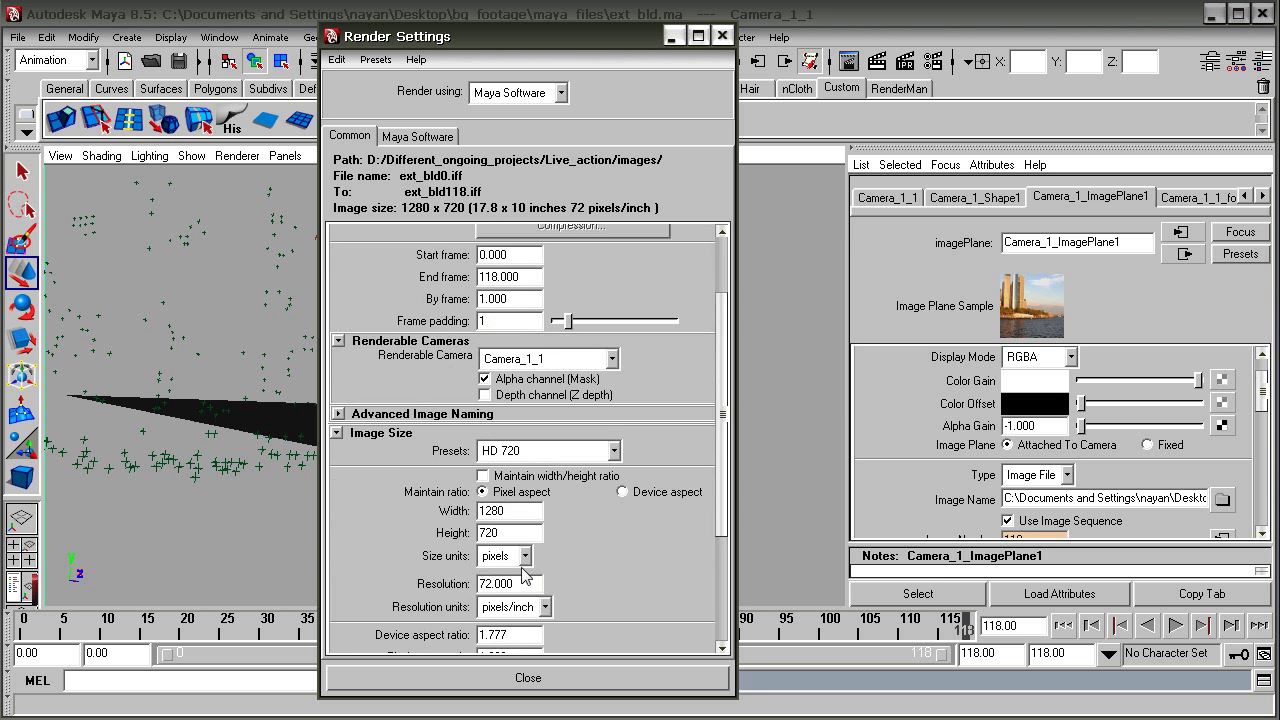
pyautogui.scroll(-2, 531, 610)
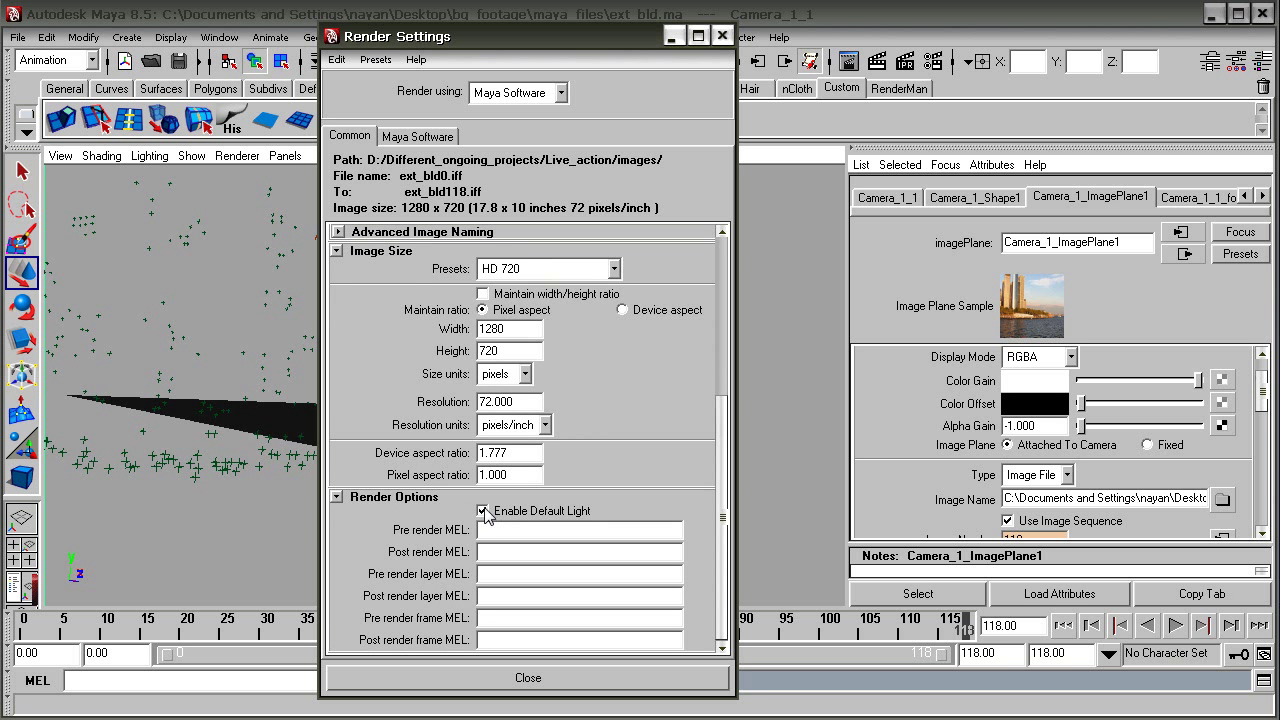
pyautogui.scroll(6, 505, 540)
# - Set Maya Software anti-aliasing quality to Intermediate quality
pyautogui.click(420, 135)
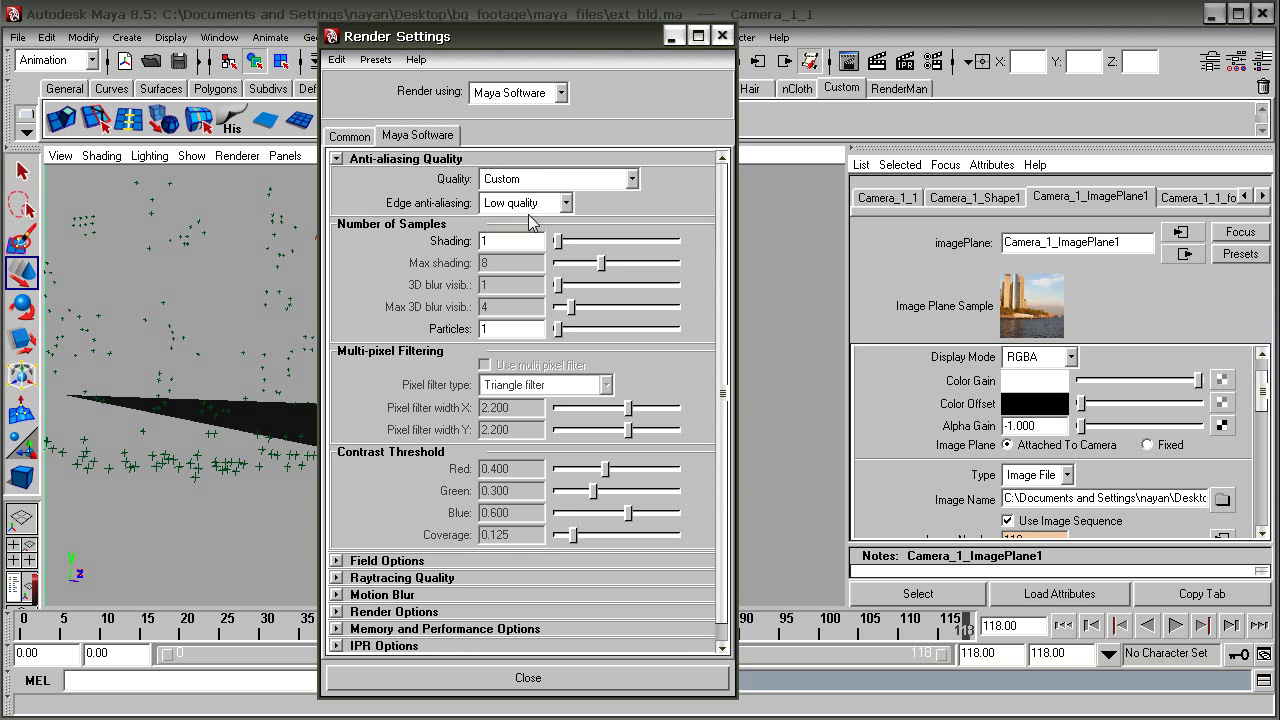
pyautogui.click(590, 179)
pyautogui.click(530, 226)
pyautogui.click(522, 262)
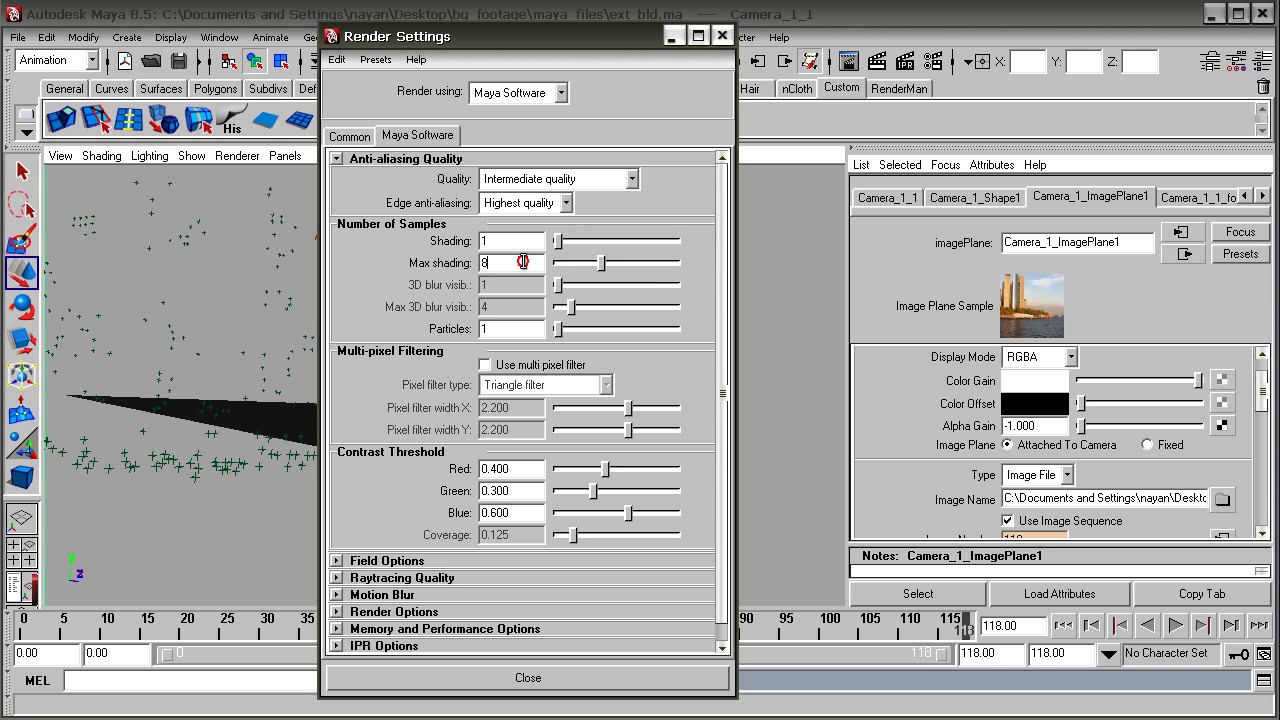
# - Set the File name prefix to the <Version> keyword
pyautogui.click(349, 135)
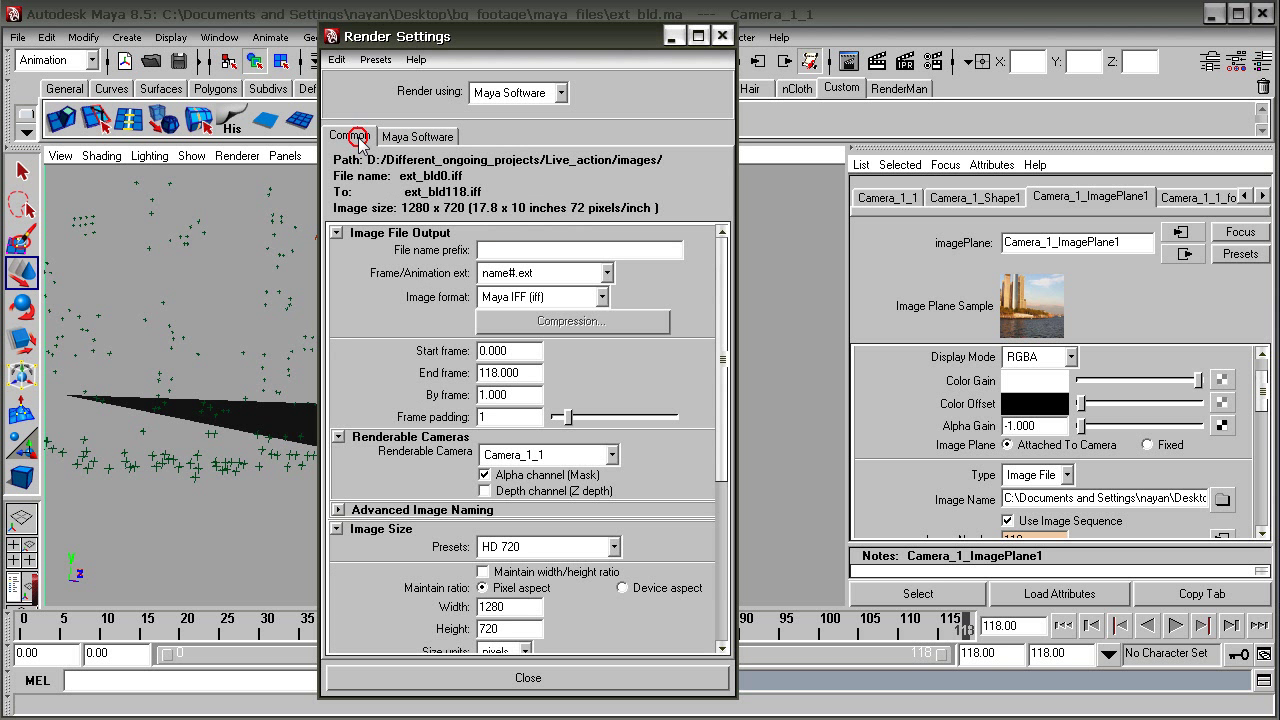
pyautogui.scroll(-5, 500, 306)
pyautogui.scroll(5, 500, 306)
pyautogui.click(493, 251)
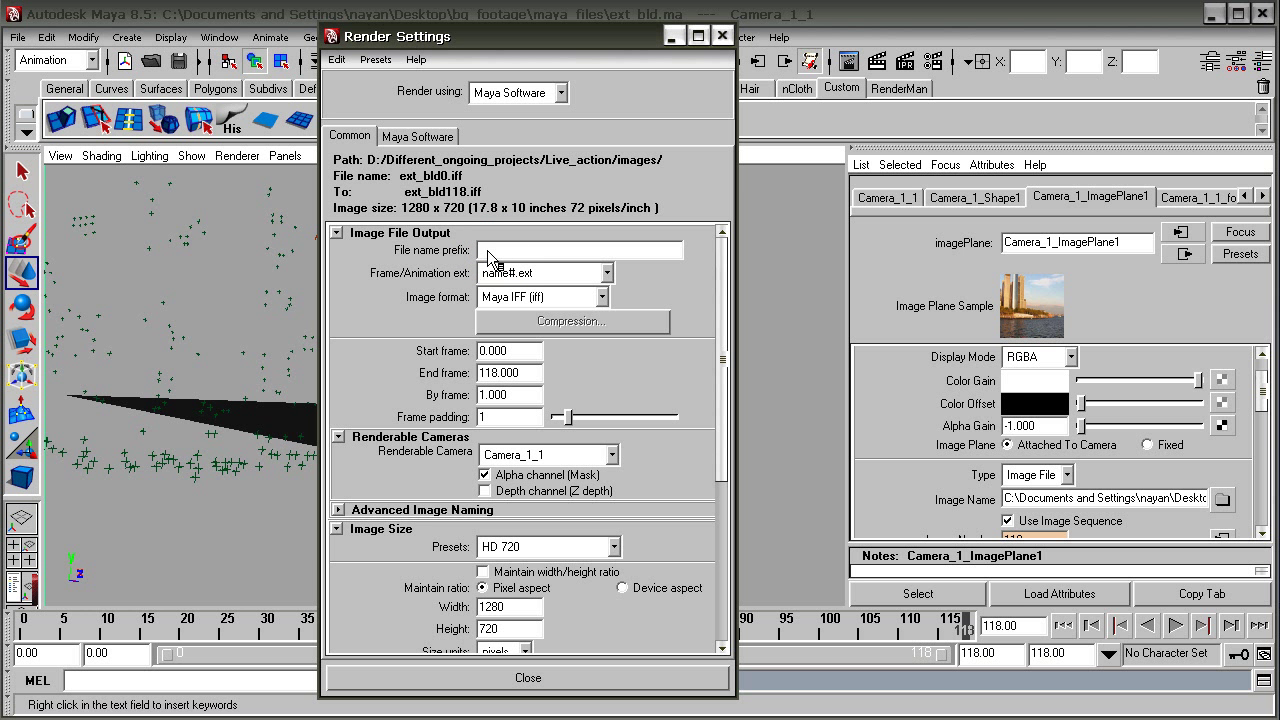
pyautogui.rightClick(485, 251)
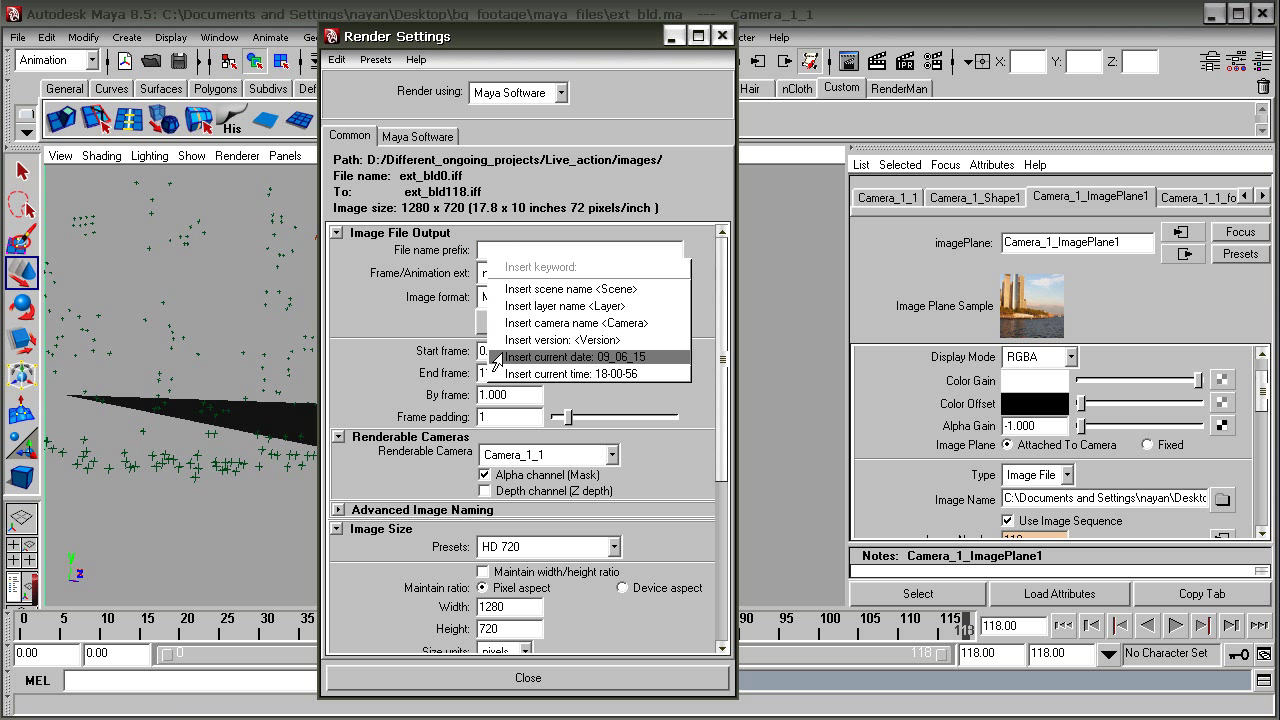
pyautogui.click(545, 340)
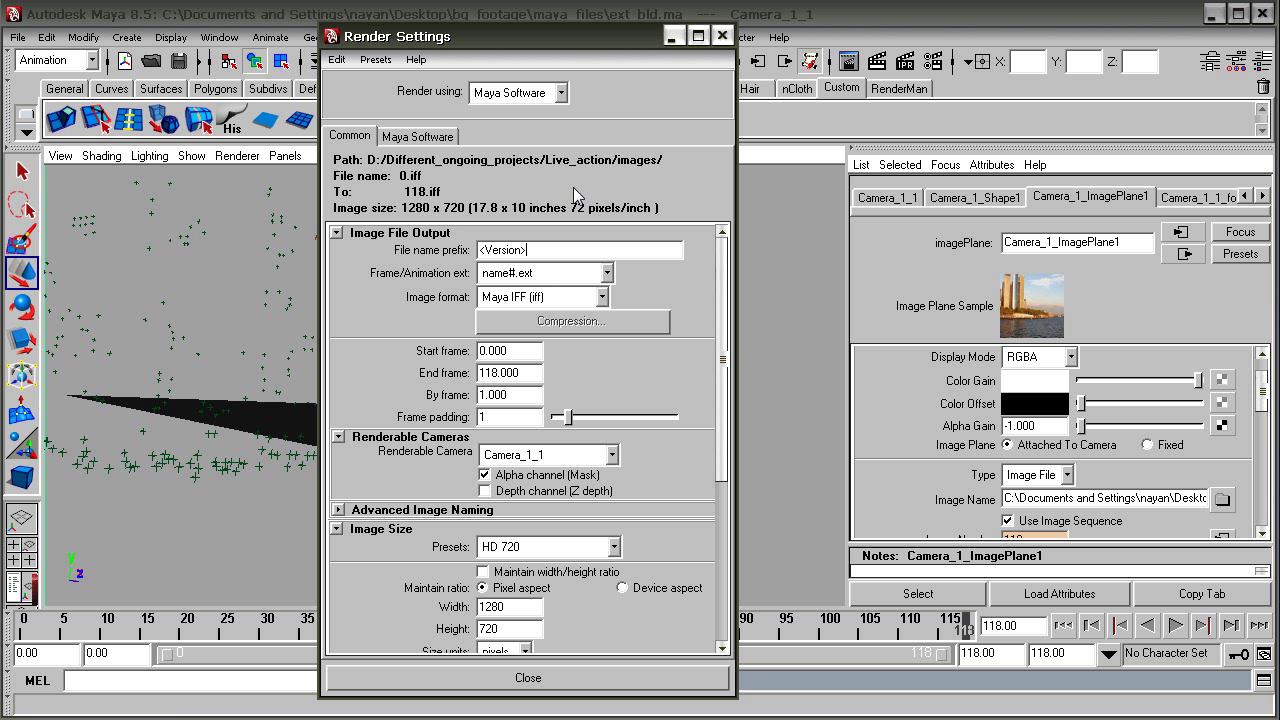
pyautogui.click(550, 252)
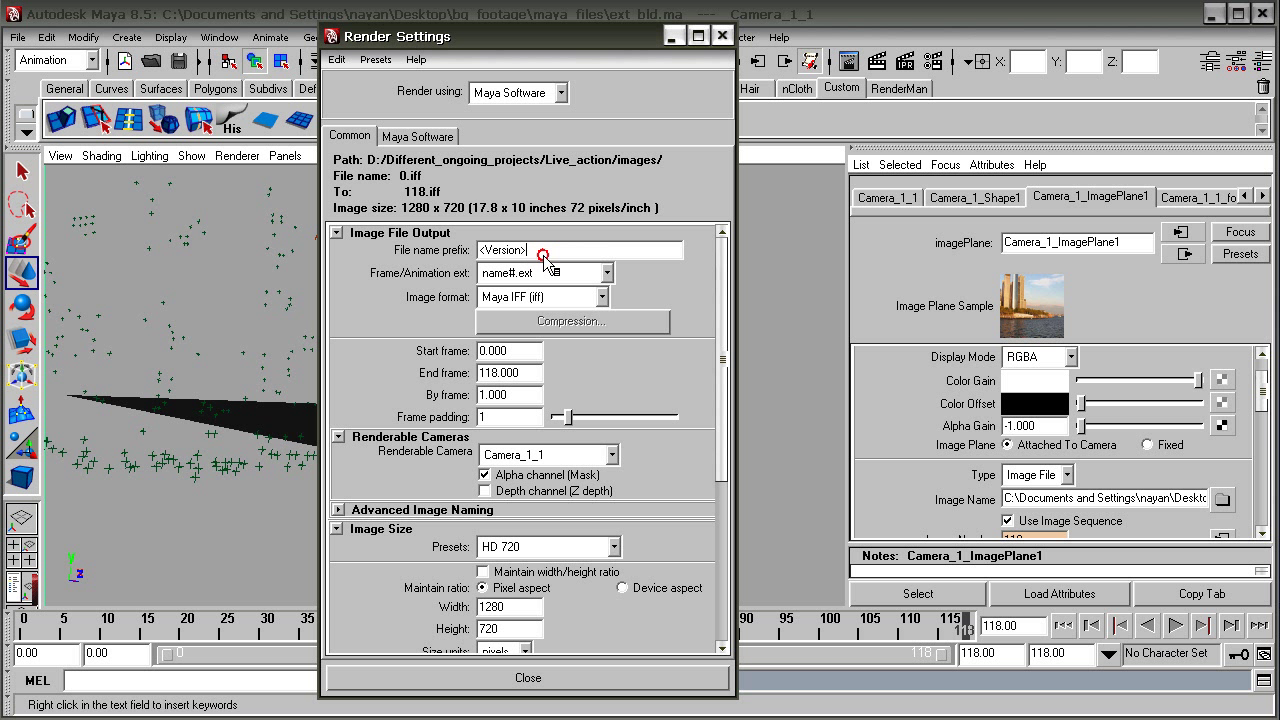
pyautogui.scroll(-3, 537, 344)
pyautogui.scroll(-2, 537, 344)
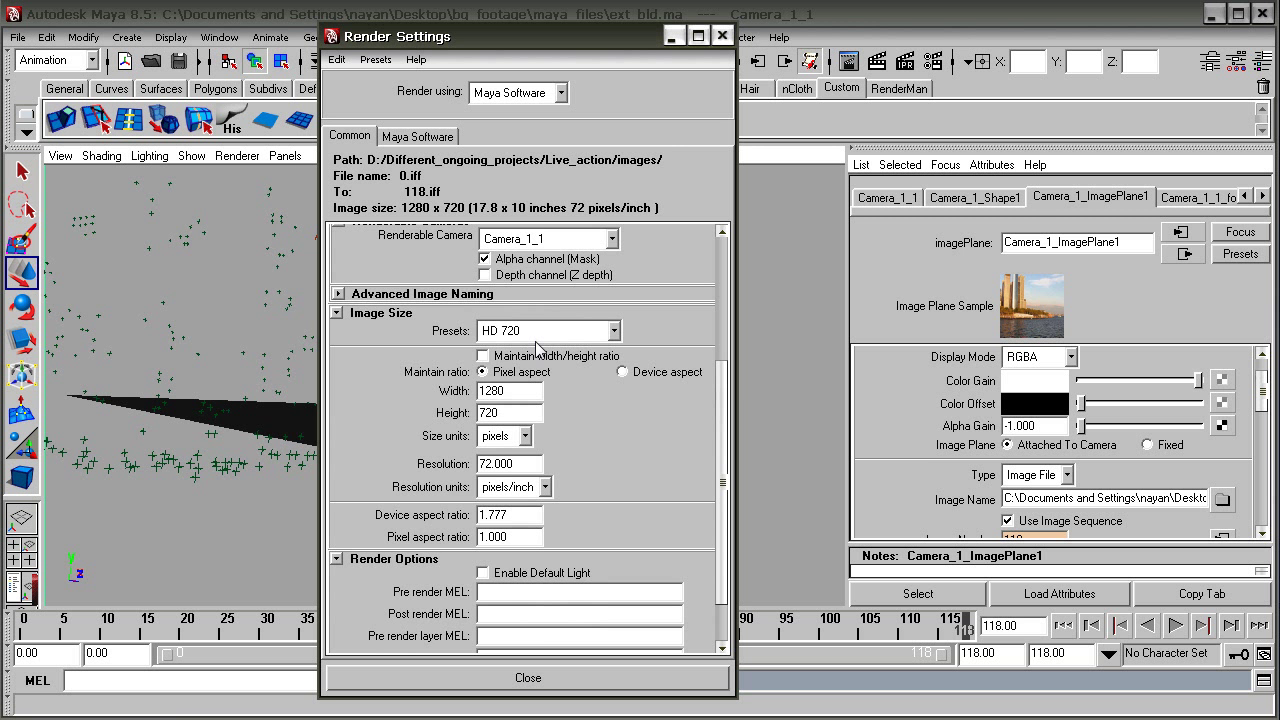
pyautogui.scroll(-1, 537, 347)
pyautogui.scroll(2, 532, 392)
pyautogui.scroll(2, 532, 392)
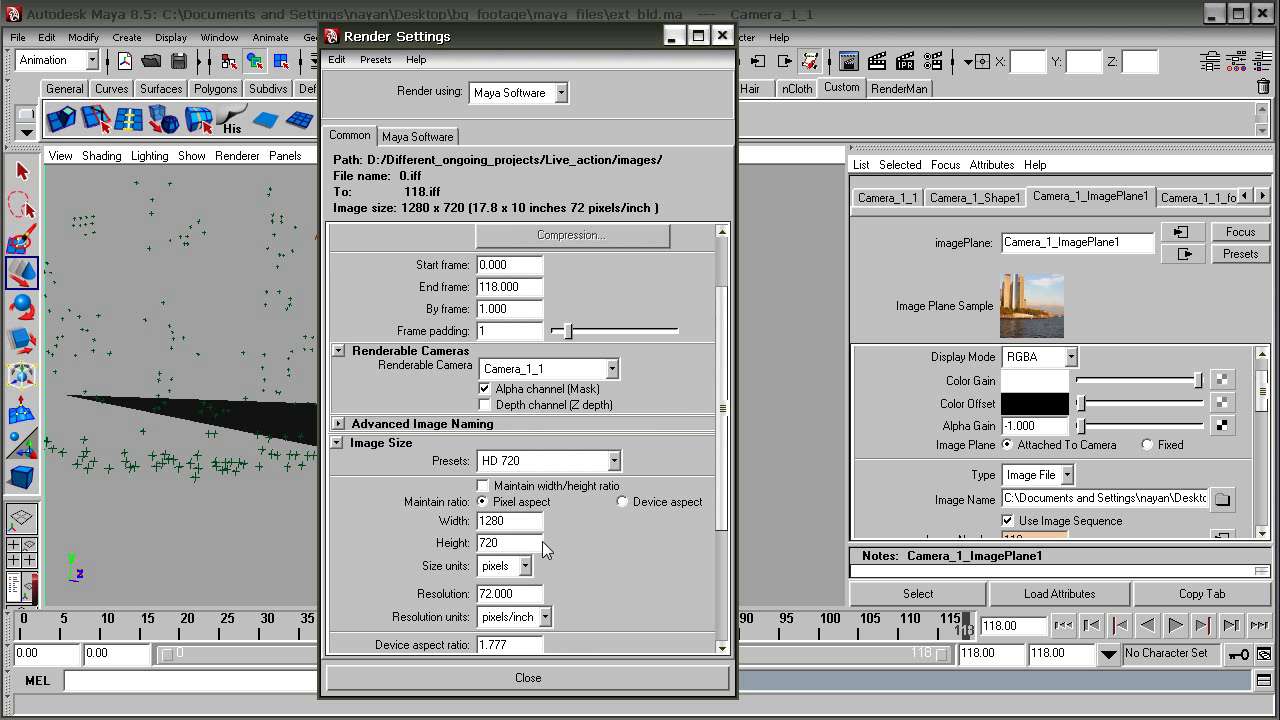
pyautogui.scroll(3, 520, 570)
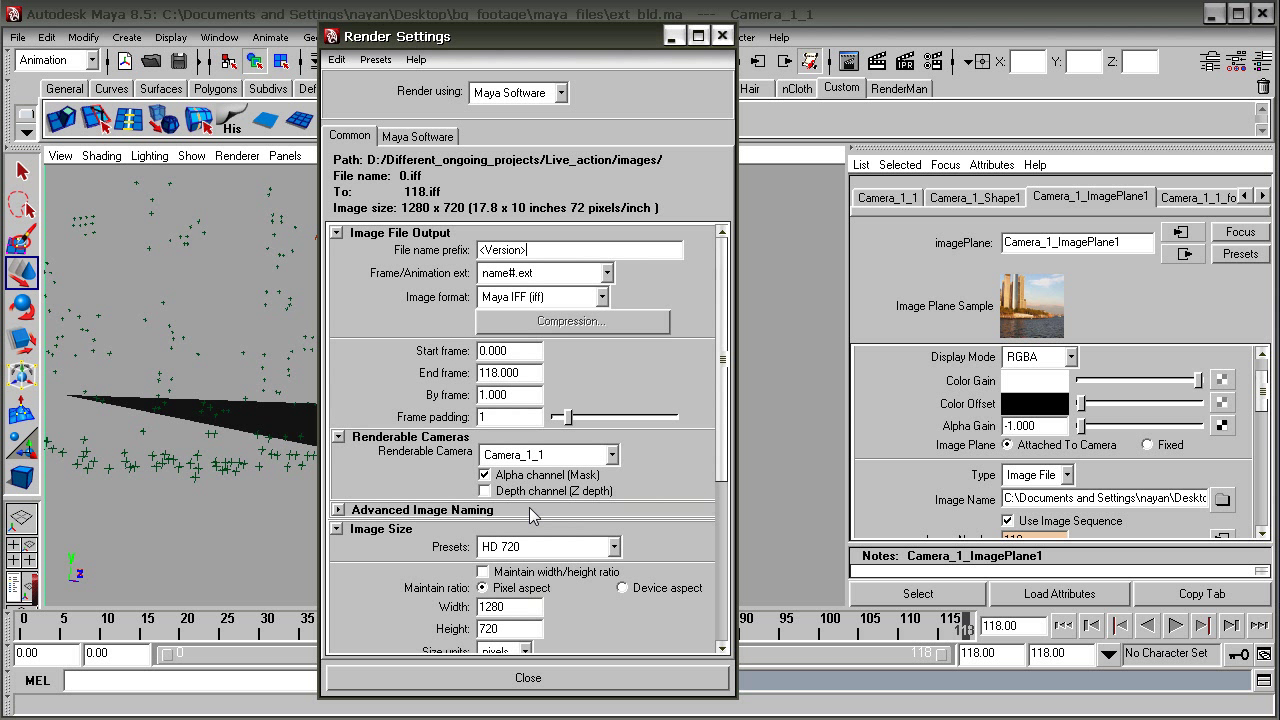
pyautogui.moveTo(611, 43); pyautogui.dragTo(677, 246)
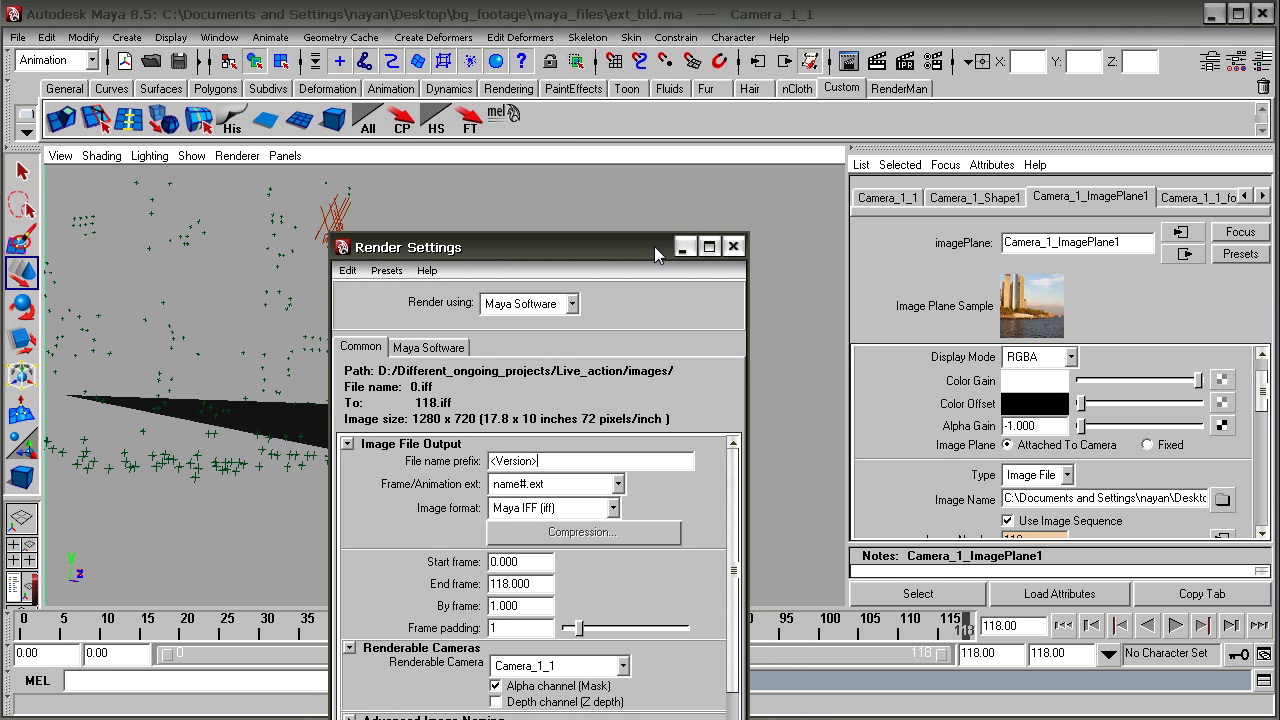
# - Switch to the Rendering menu set, launch Batch Render, and close Render Settings
pyautogui.click(74, 61)
pyautogui.click(42, 146)
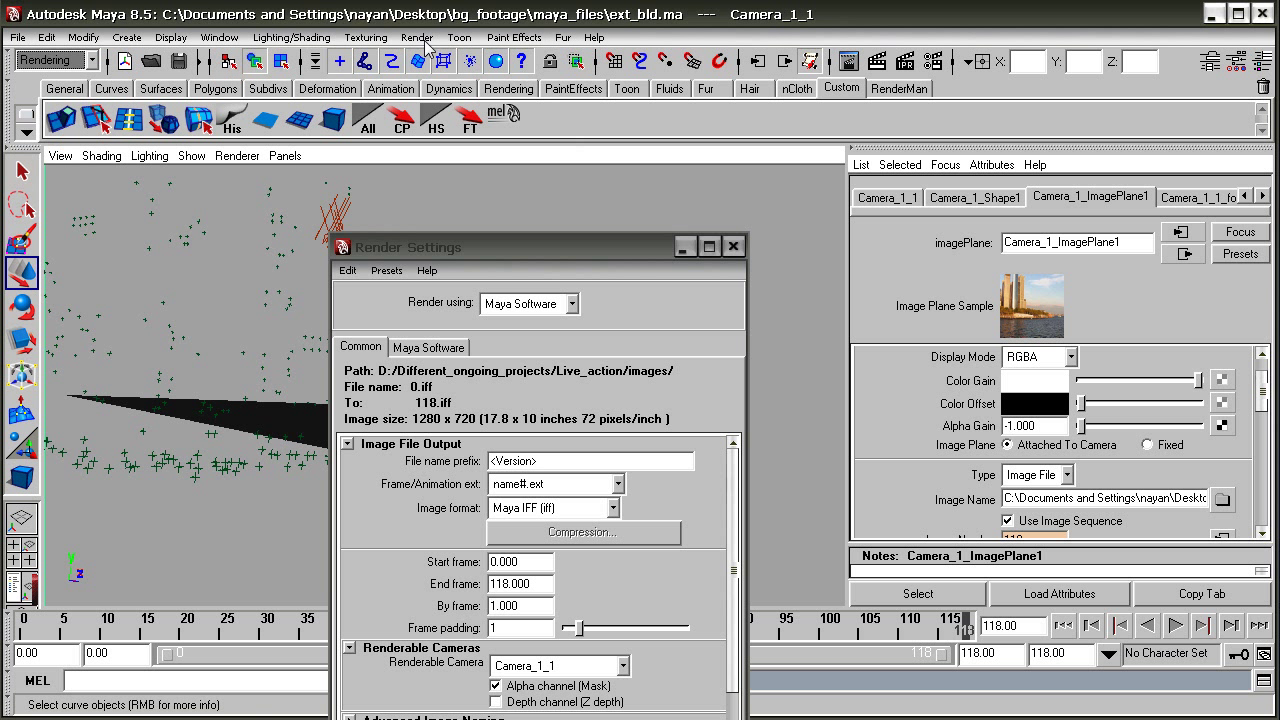
pyautogui.click(415, 38)
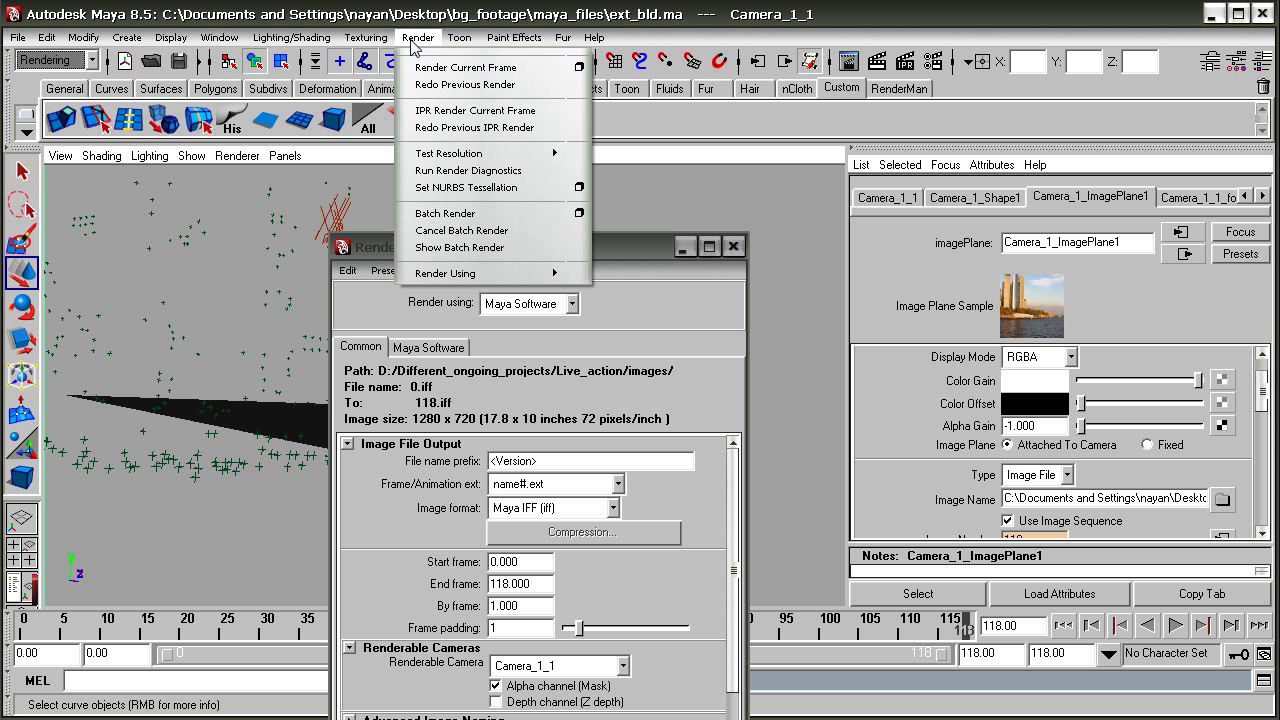
pyautogui.click(481, 212)
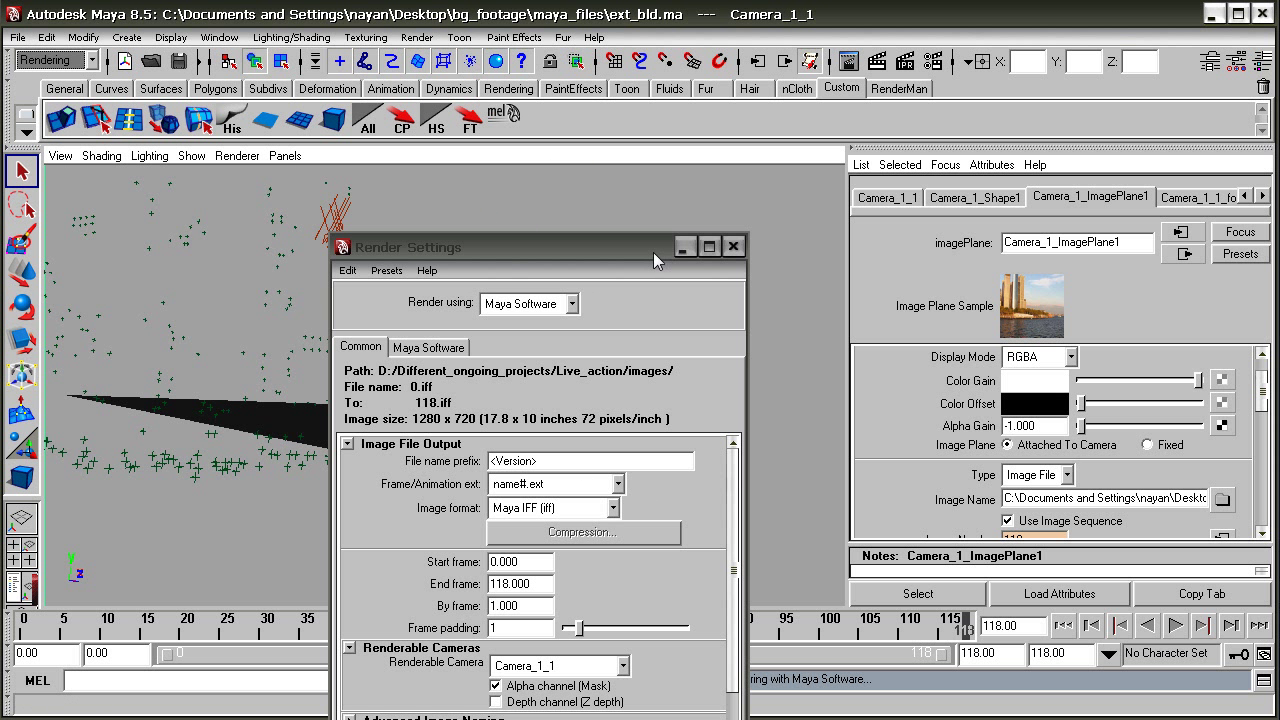
pyautogui.click(732, 246)
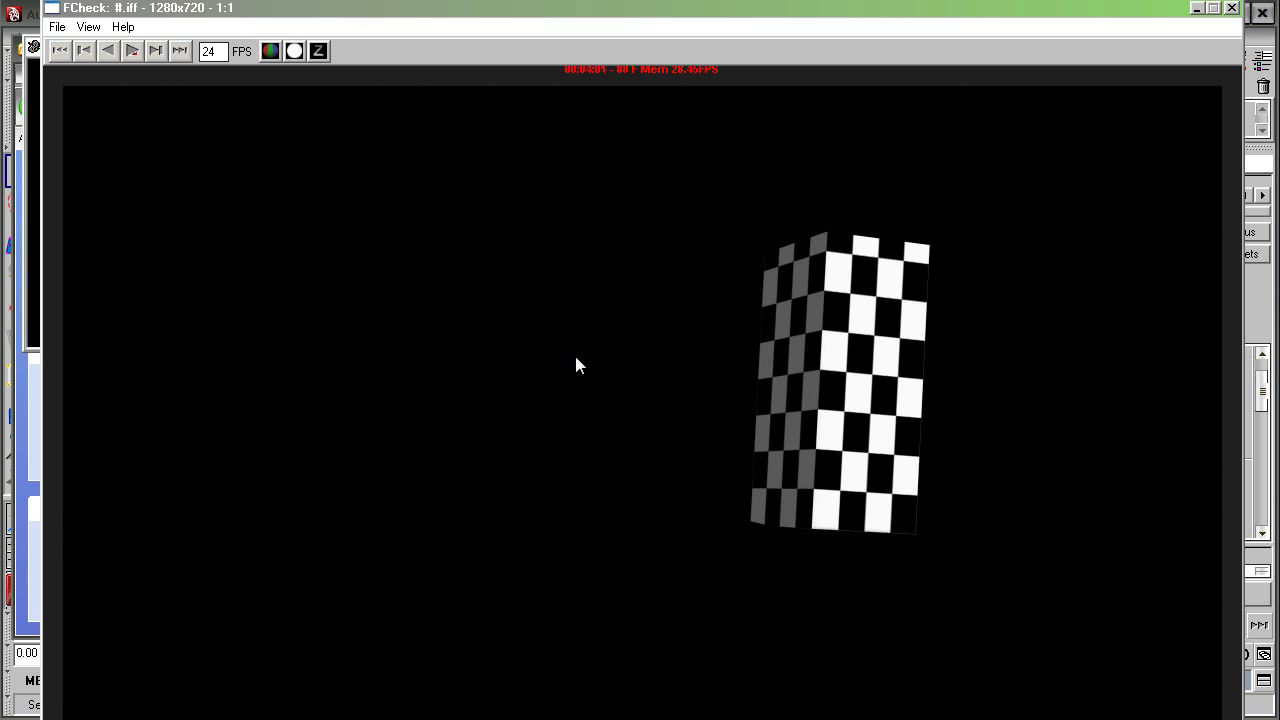
# - Play the rendered sequence in FCheck, toggling between RGB and alpha channels through frame 118
pyautogui.click(669, 508)
pyautogui.click(295, 51)
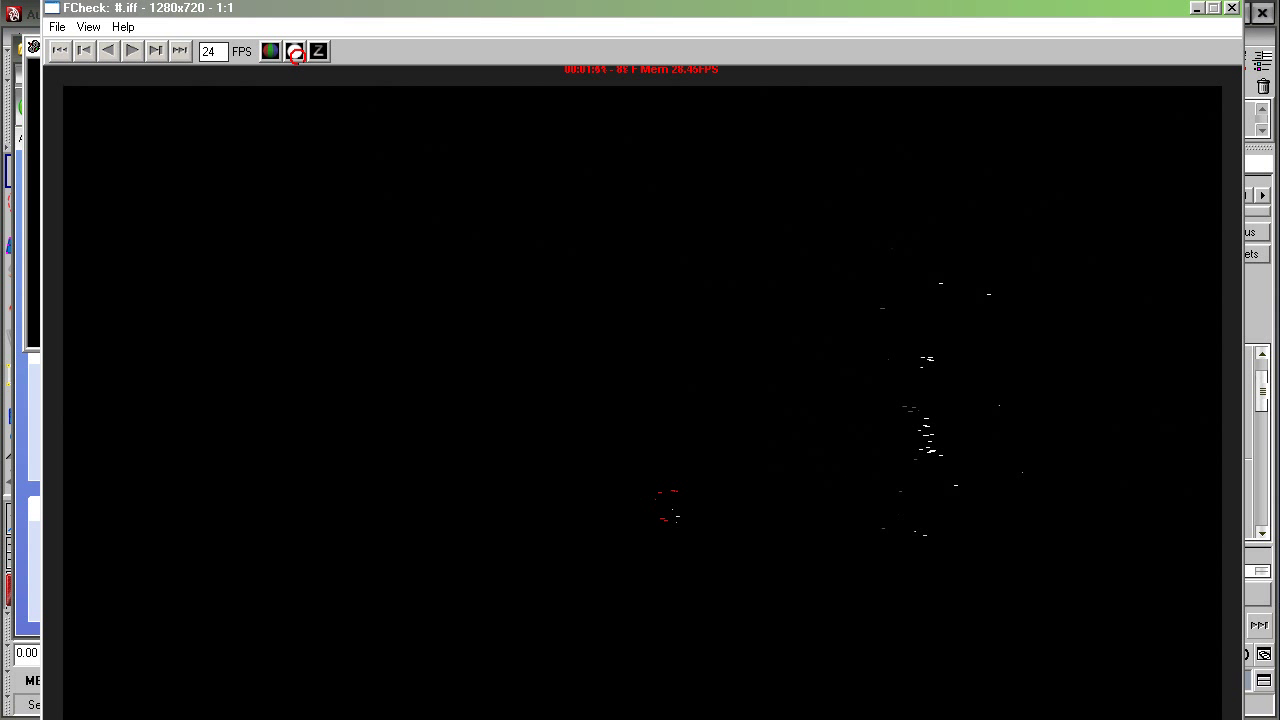
pyautogui.click(340, 228)
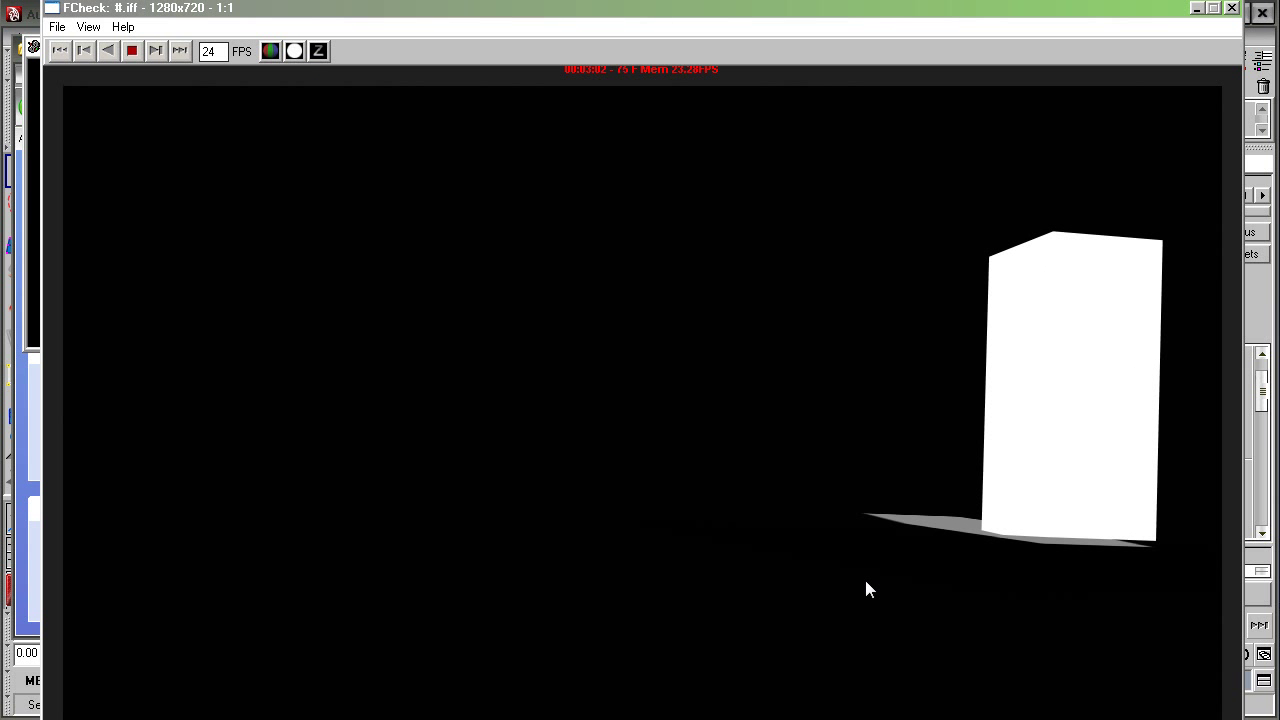
pyautogui.click(362, 205)
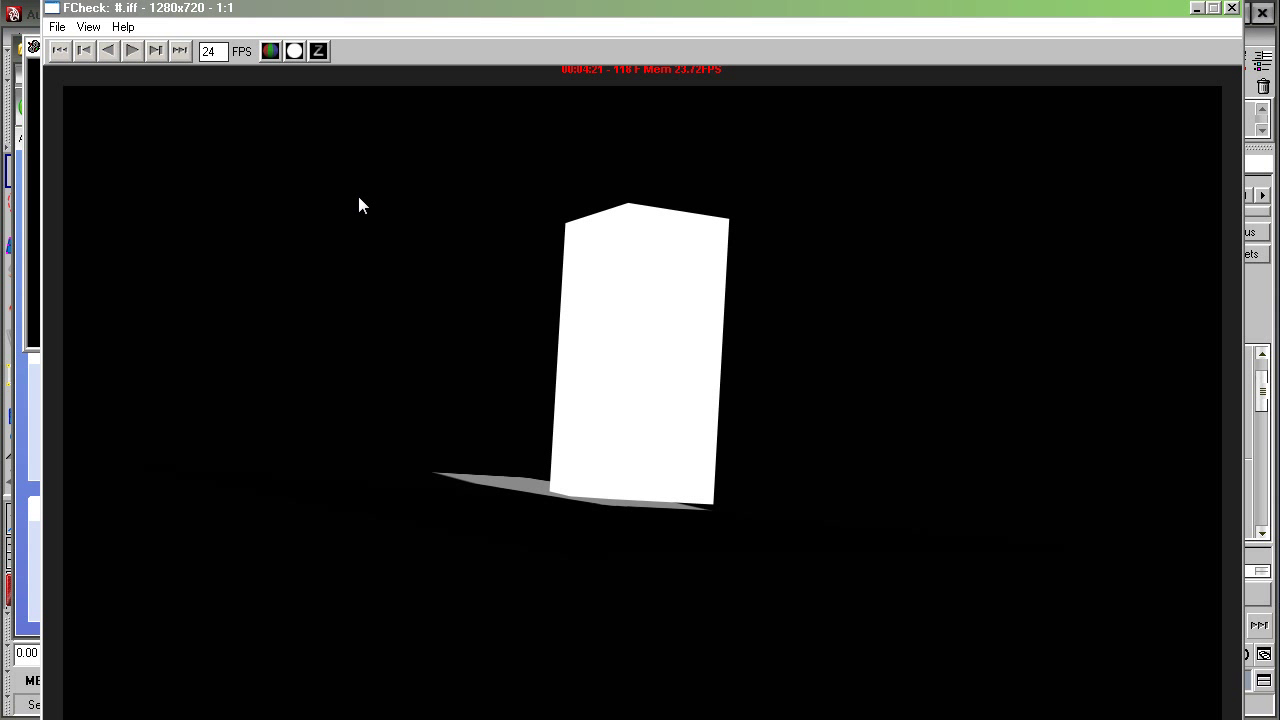
pyautogui.click(270, 51)
pyautogui.click(294, 51)
pyautogui.click(270, 51)
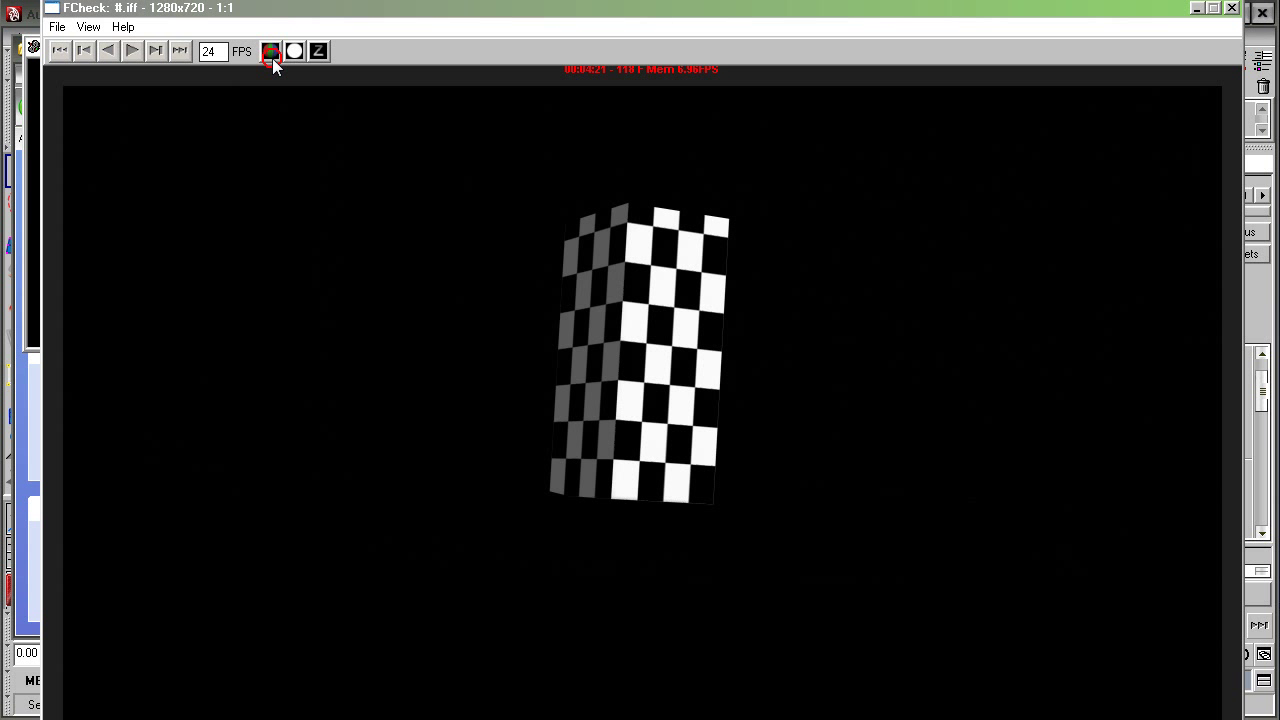
pyautogui.click(294, 51)
pyautogui.click(472, 314)
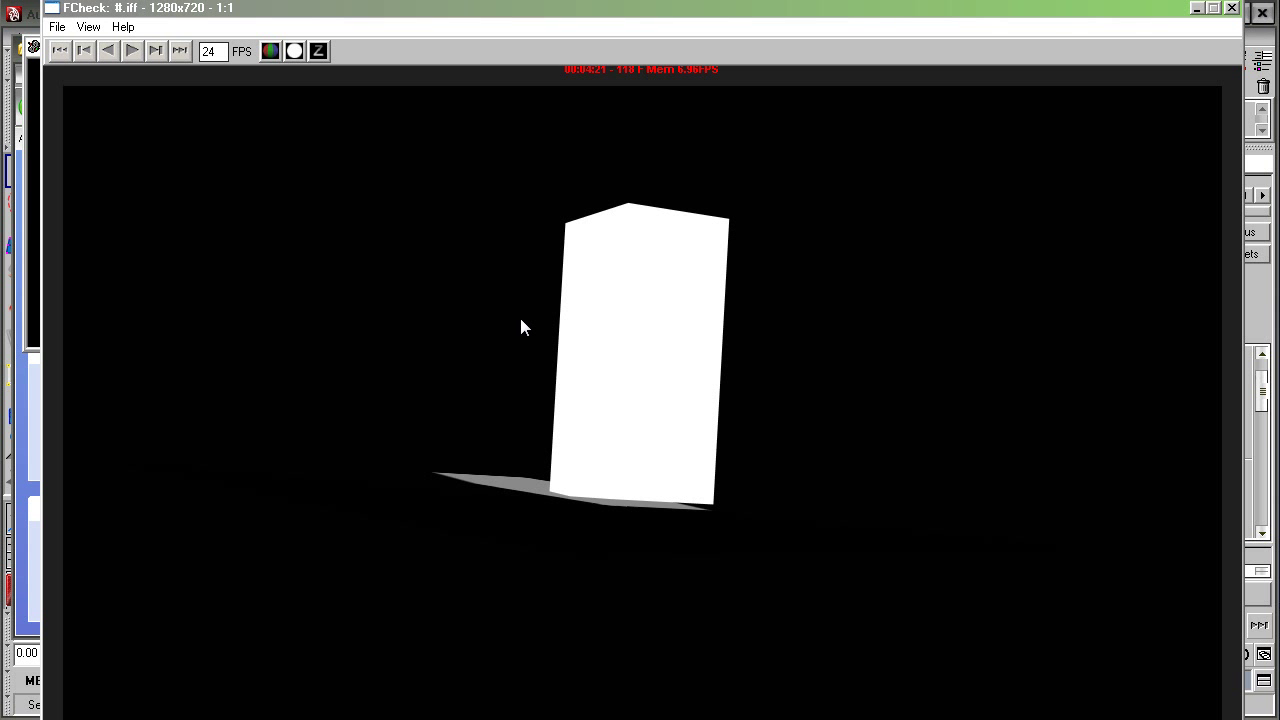
# - Return FCheck to the colour view, close it, and scrub Maya's timeline to frame 109
pyautogui.click(280, 50)
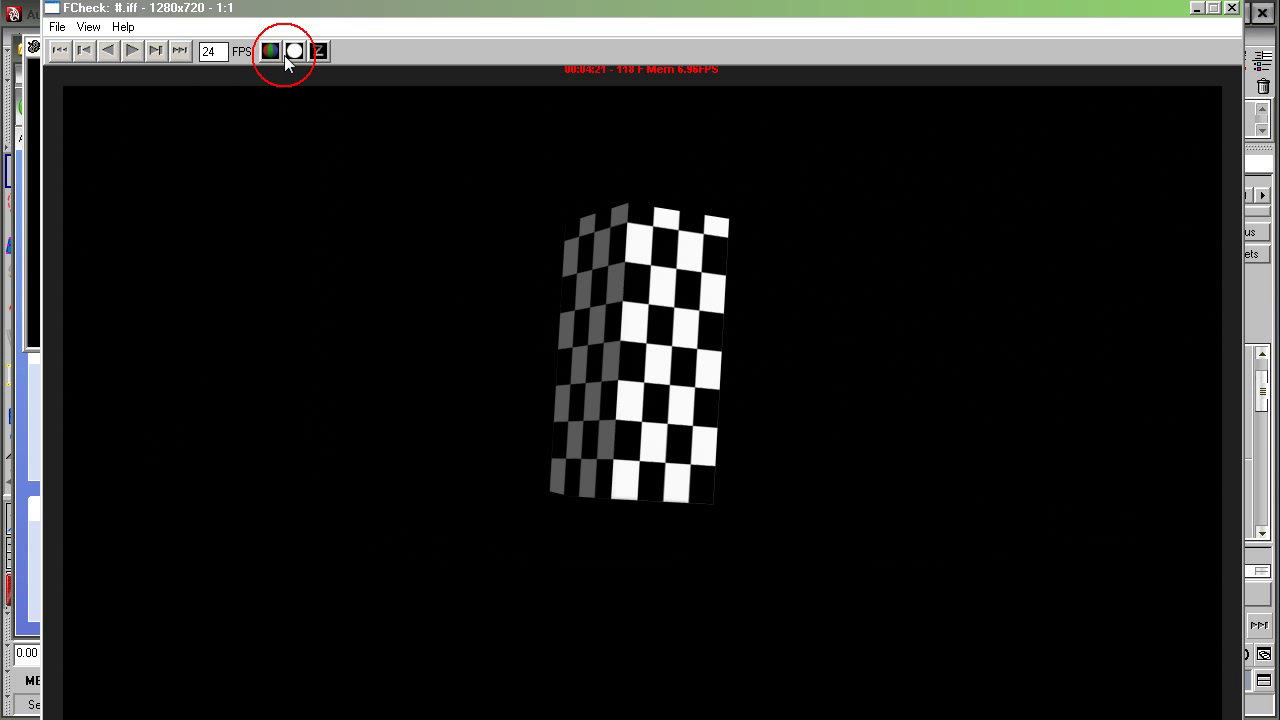
pyautogui.press('Escape')
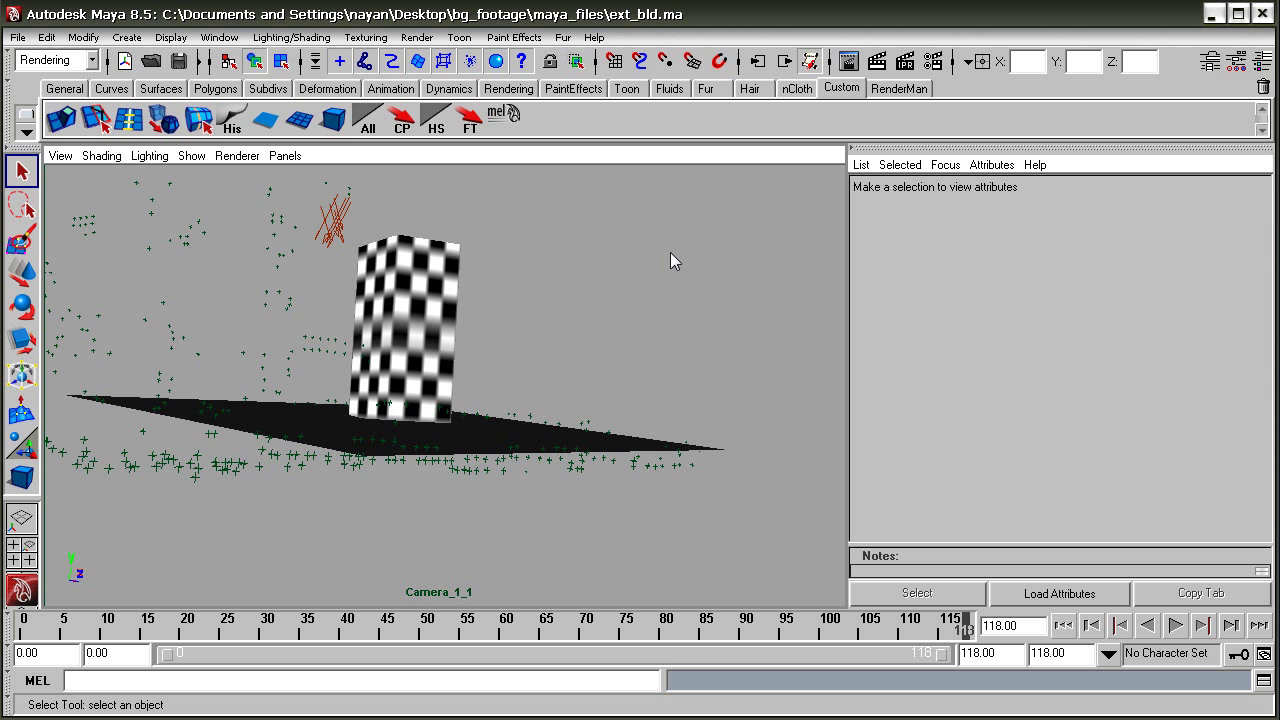
pyautogui.click(750, 632)
pyautogui.moveTo(752, 632); pyautogui.dragTo(884, 638)
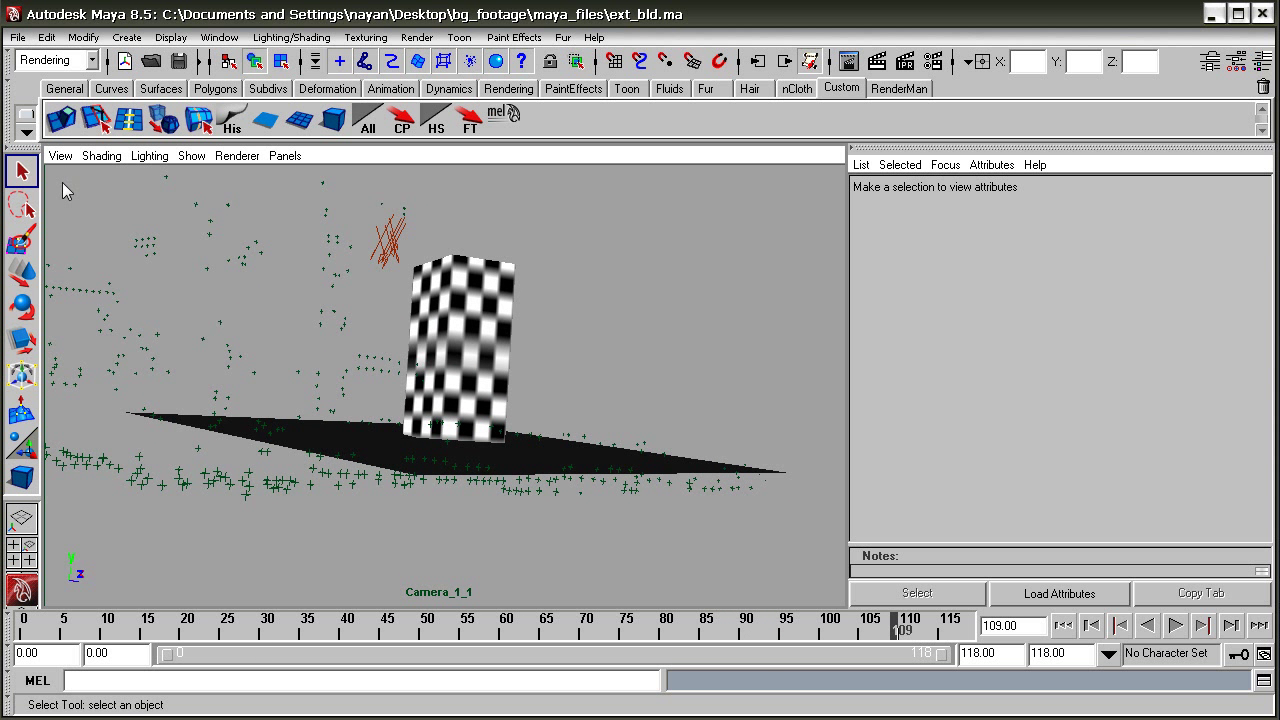